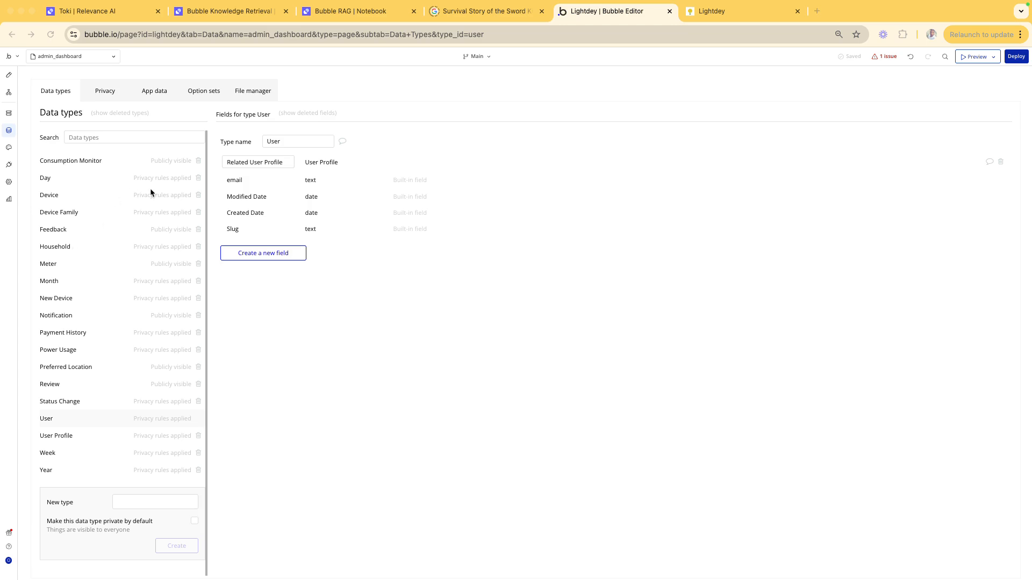
Open the app's API settings and examine the public API endpoints, the data types exposed through the Data API, and the API tokens
click(9, 183)
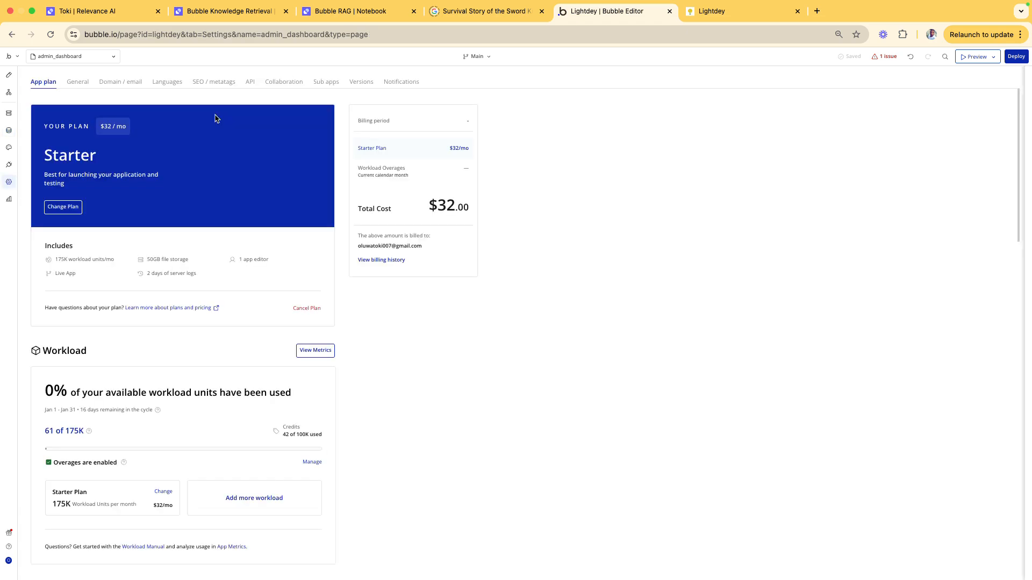
click(74, 82)
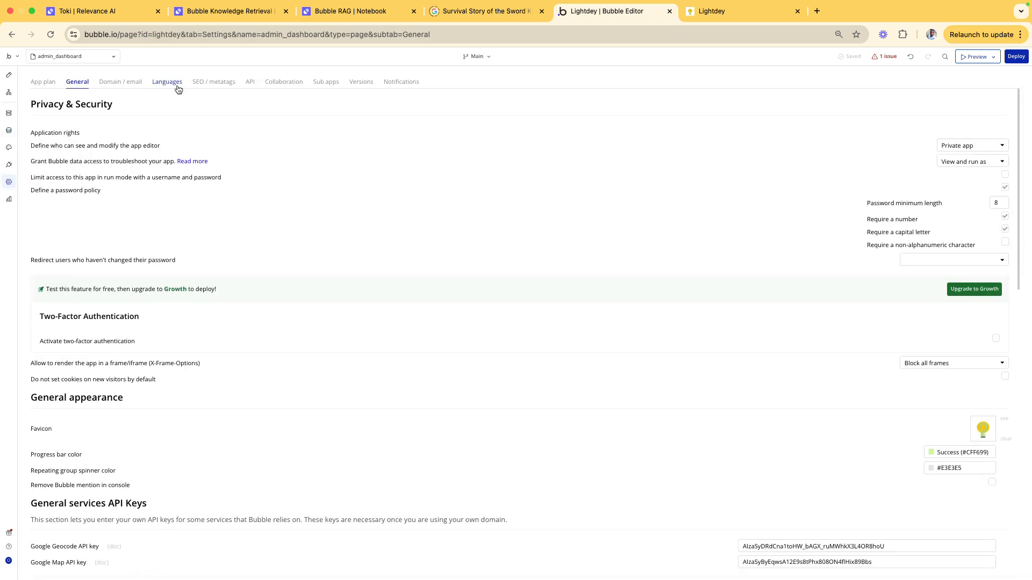
click(127, 82)
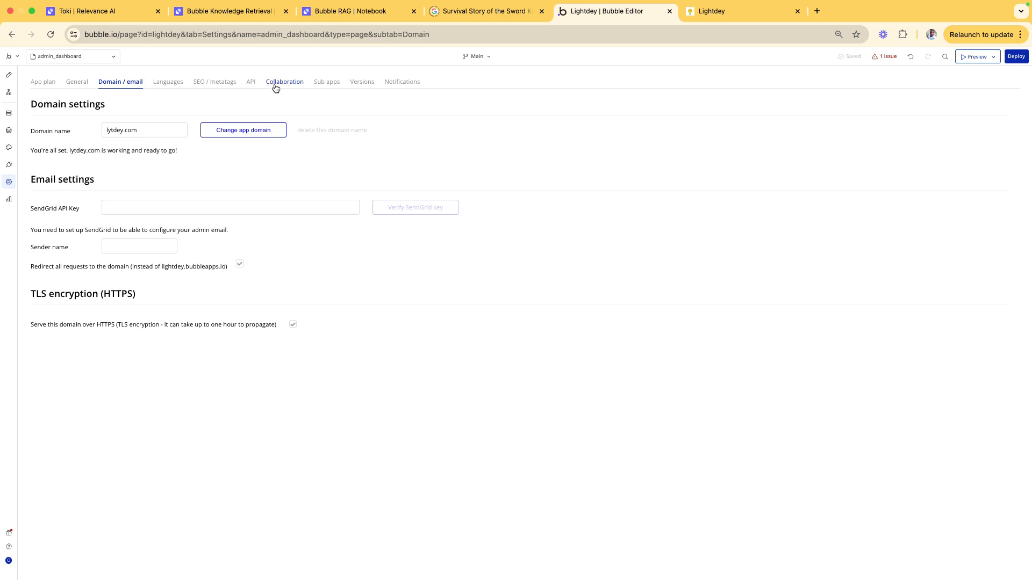
click(251, 82)
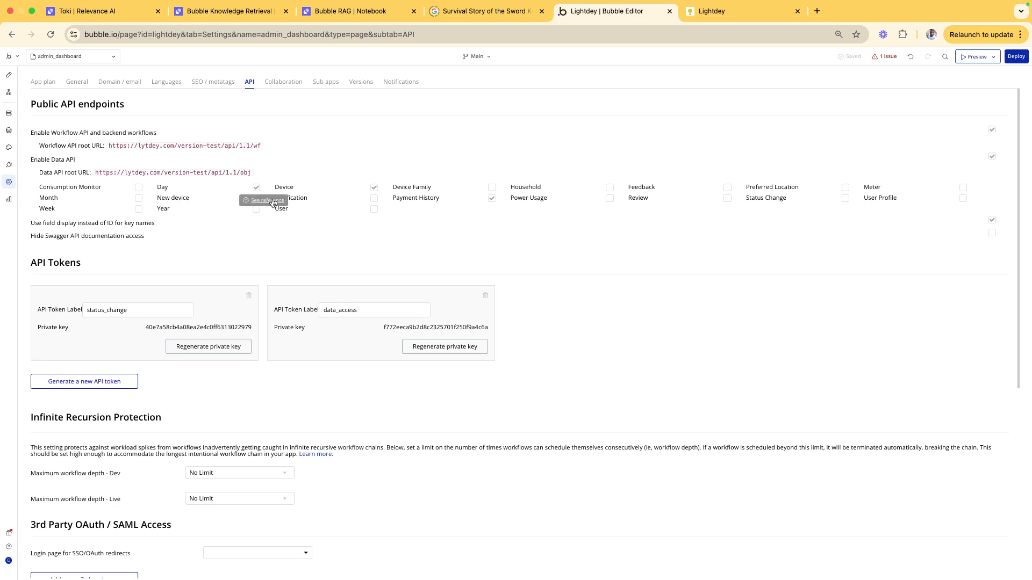
click(257, 197)
click(257, 198)
View the New Device data type's fields and its privacy rules
click(8, 131)
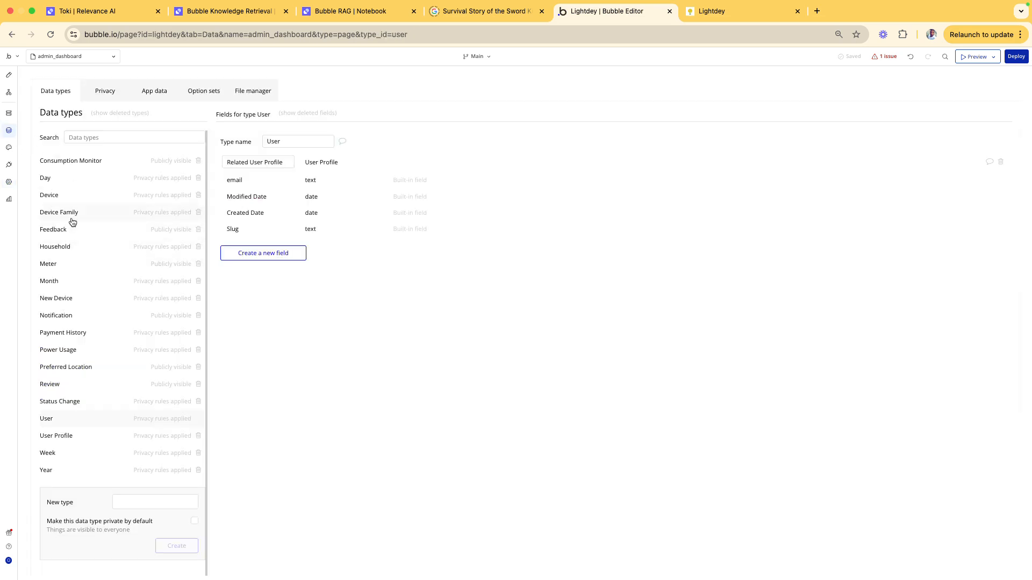
click(60, 298)
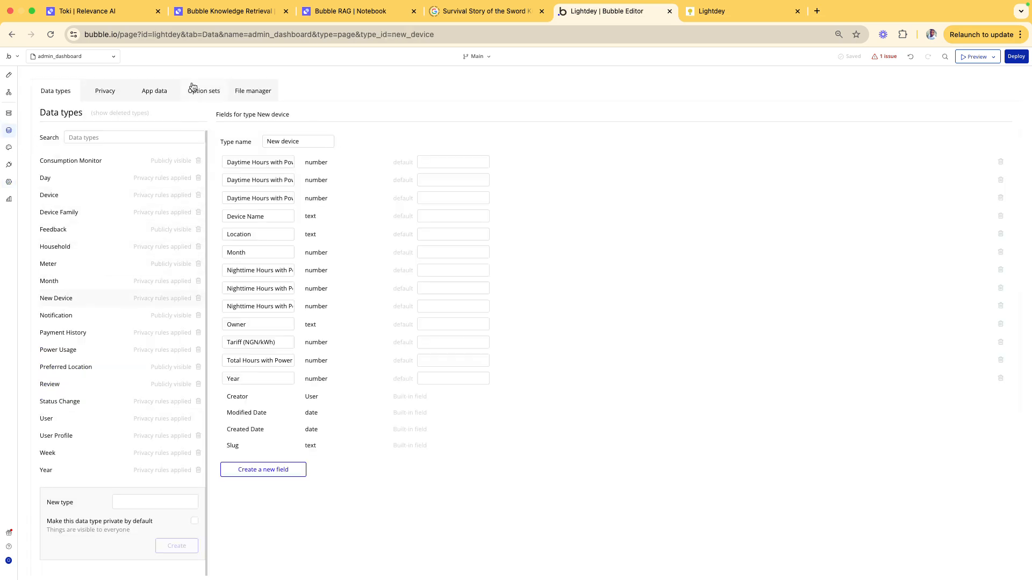
click(111, 91)
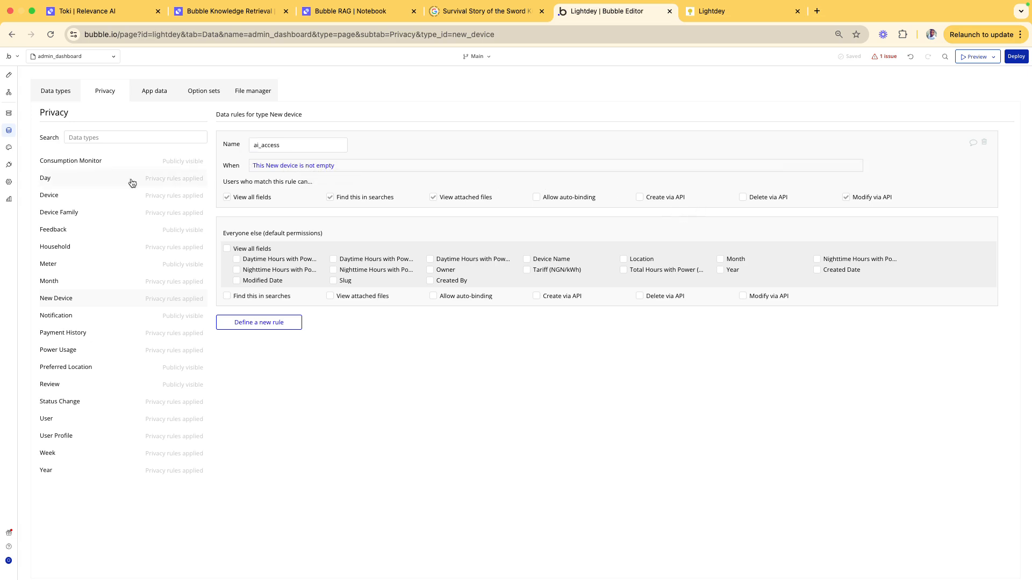
Compare the privacy rules of the Device and Device Family types with those of New Device
click(73, 197)
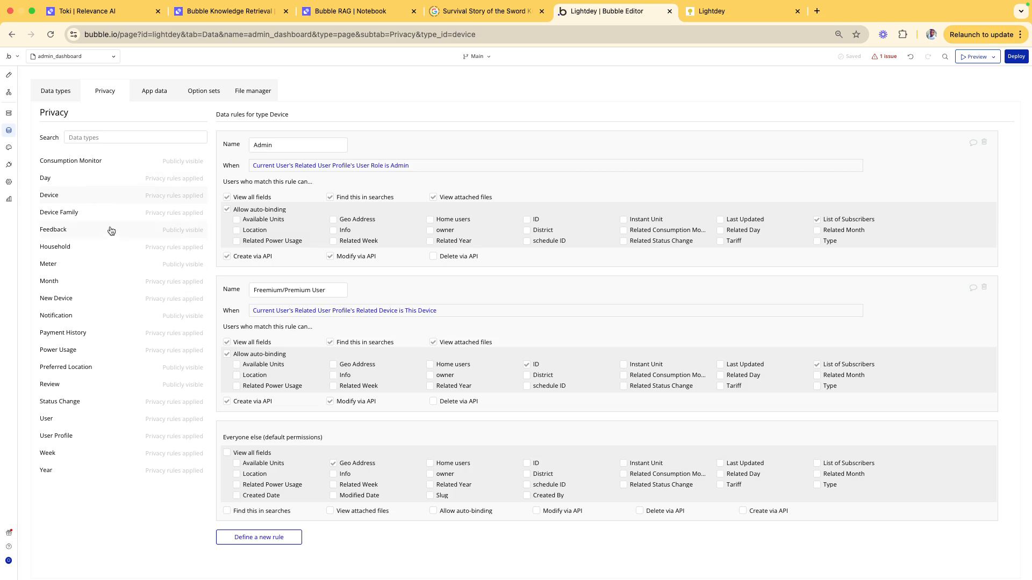
click(67, 214)
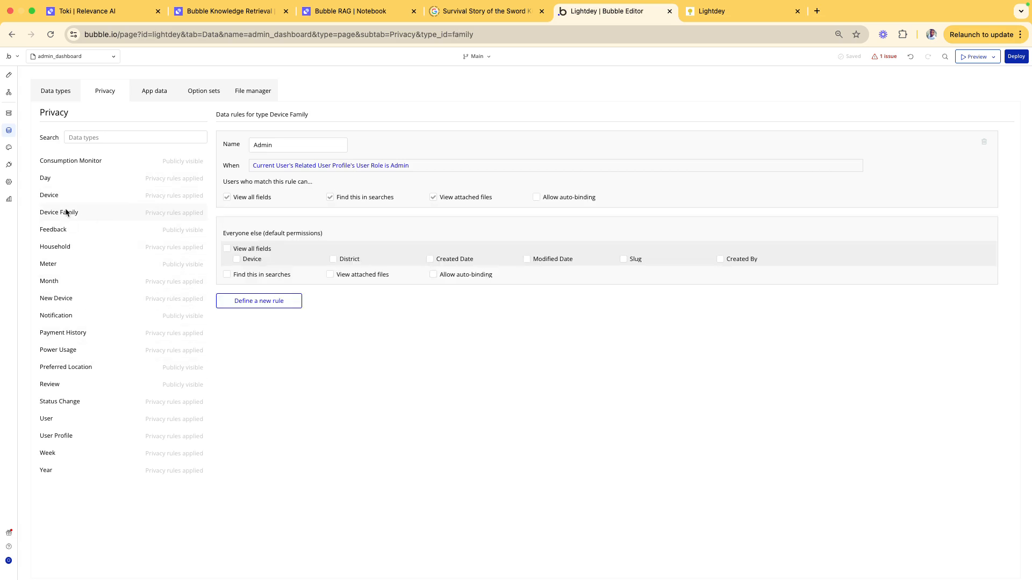
click(60, 300)
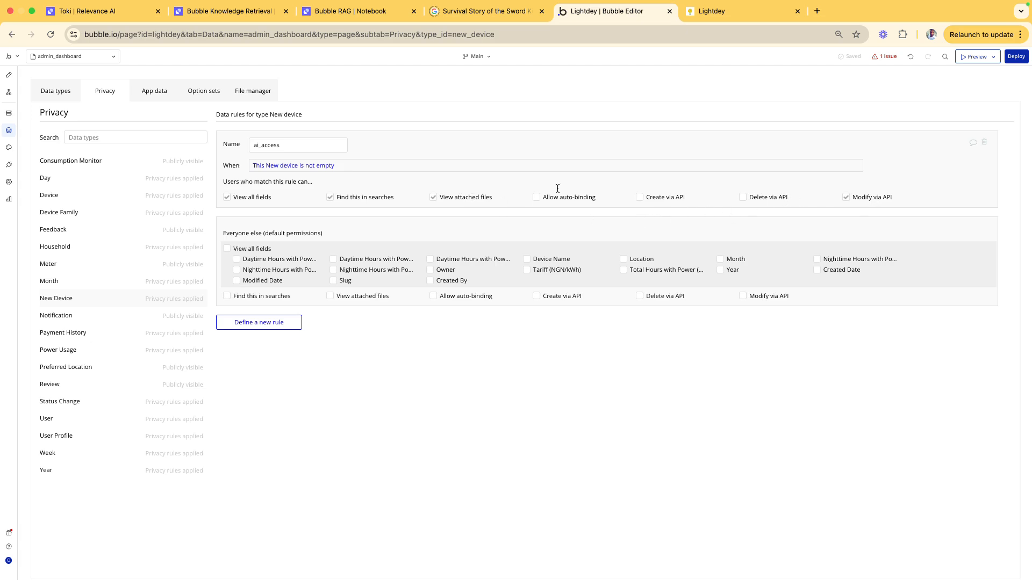
Switch to Relevance AI and open the Bubble RAG tool from the tools list
click(237, 12)
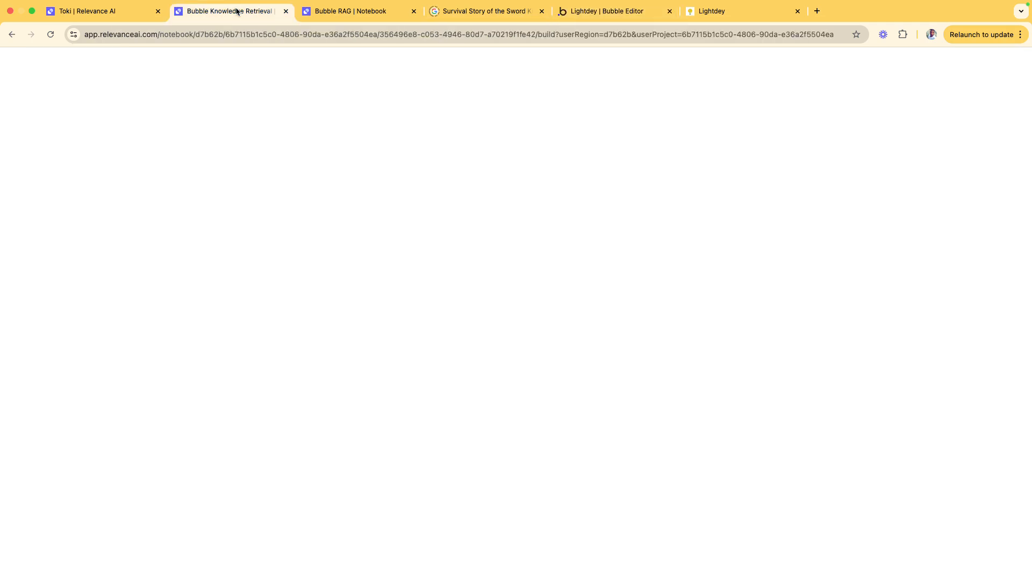
click(340, 13)
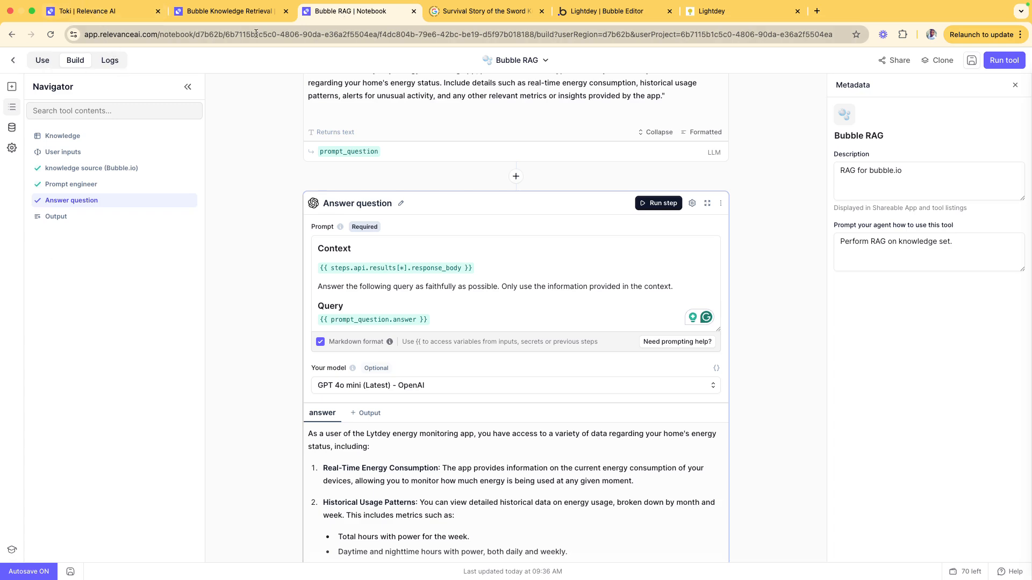
click(17, 66)
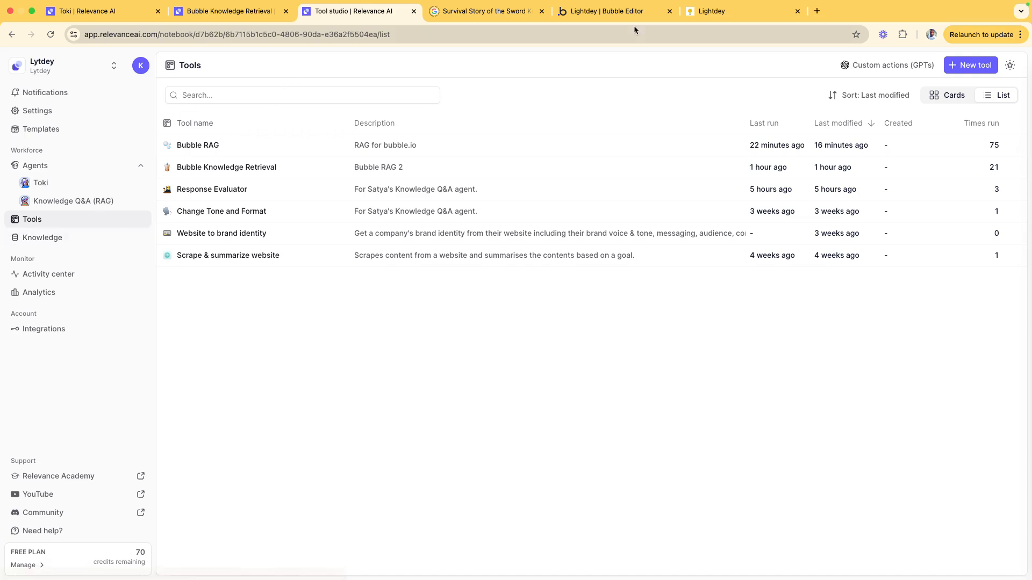
click(624, 14)
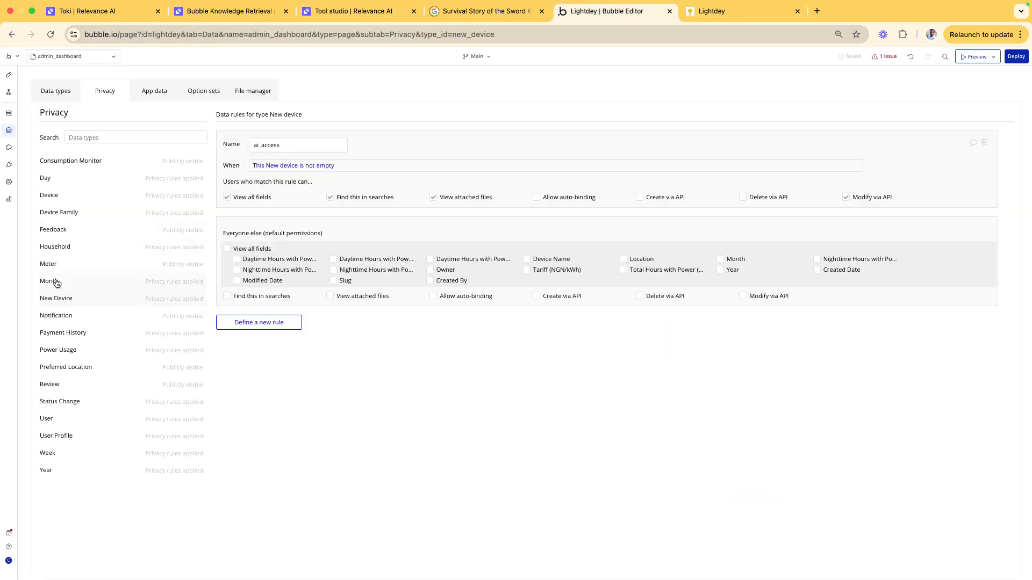
click(316, 12)
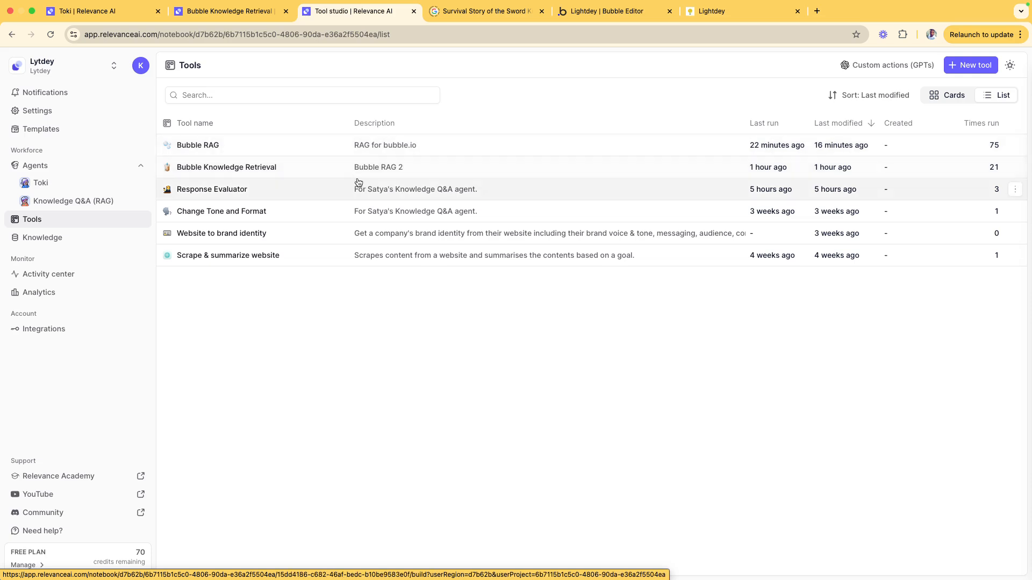
click(426, 147)
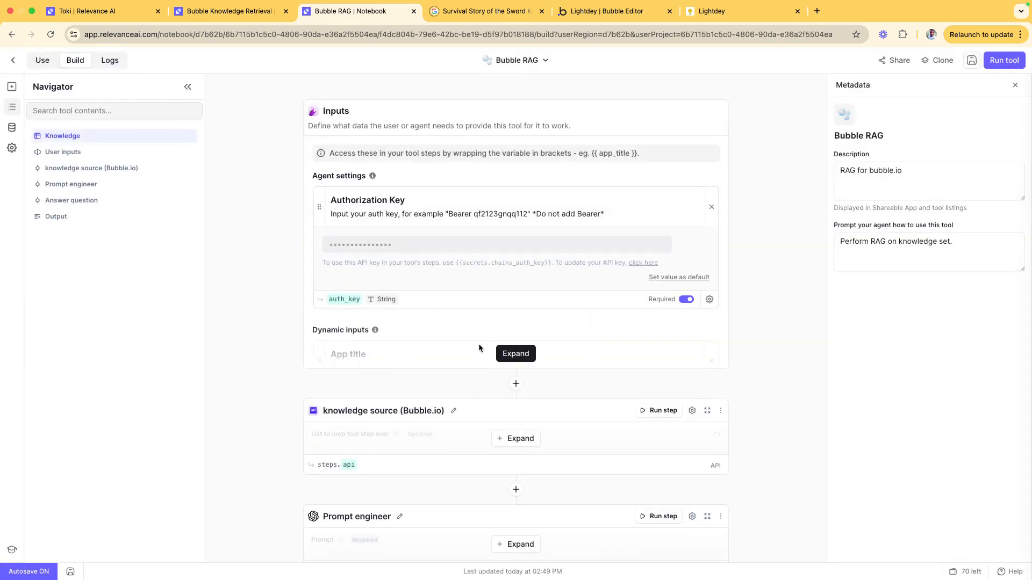
Expand the tool's inputs and examine the authorization key, app title, app description, database URL, datatypes list and question inputs
click(510, 352)
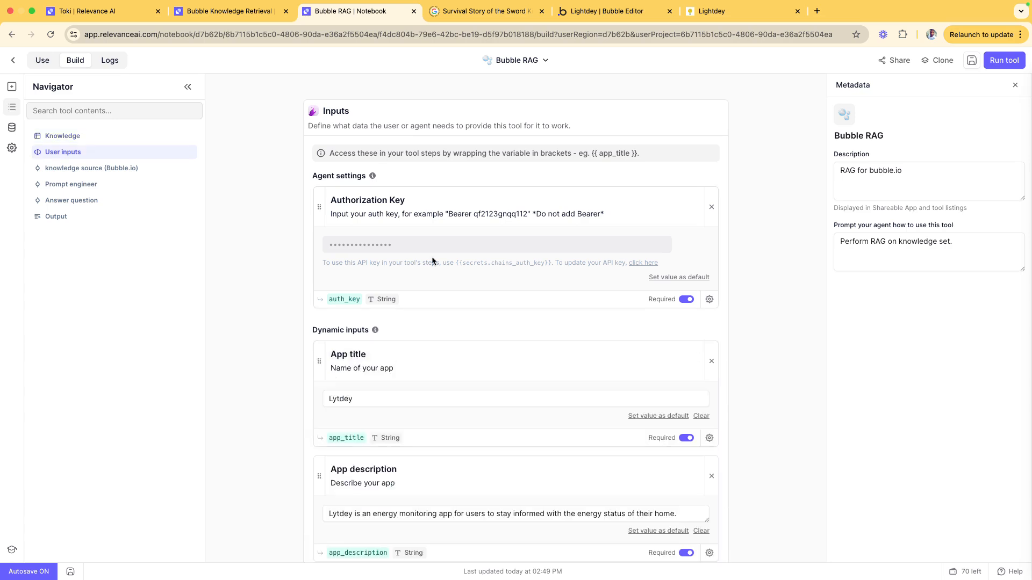
scroll(432, 259, down, 3)
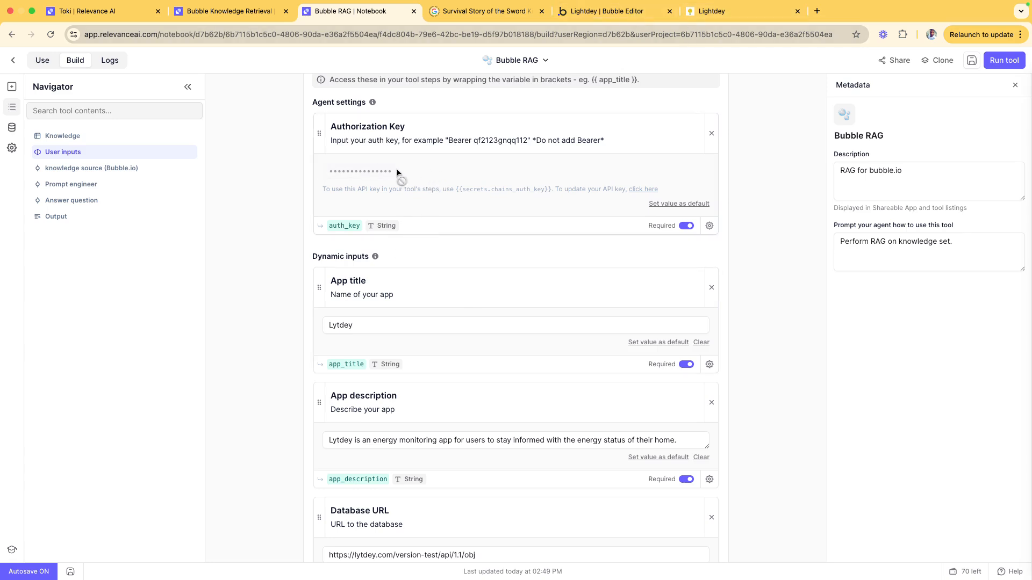
scroll(391, 293, down, 2)
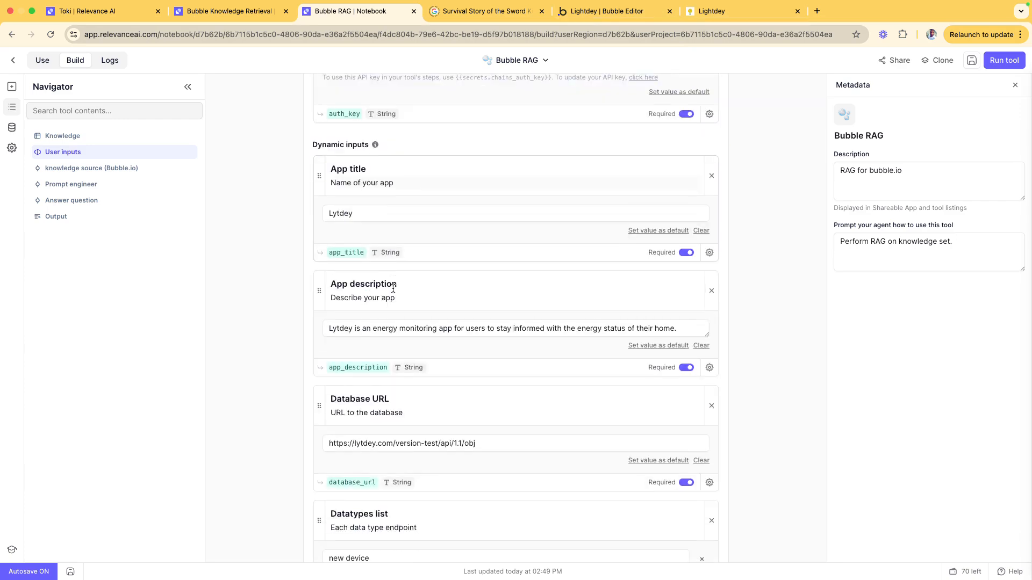
scroll(372, 209, down, 2)
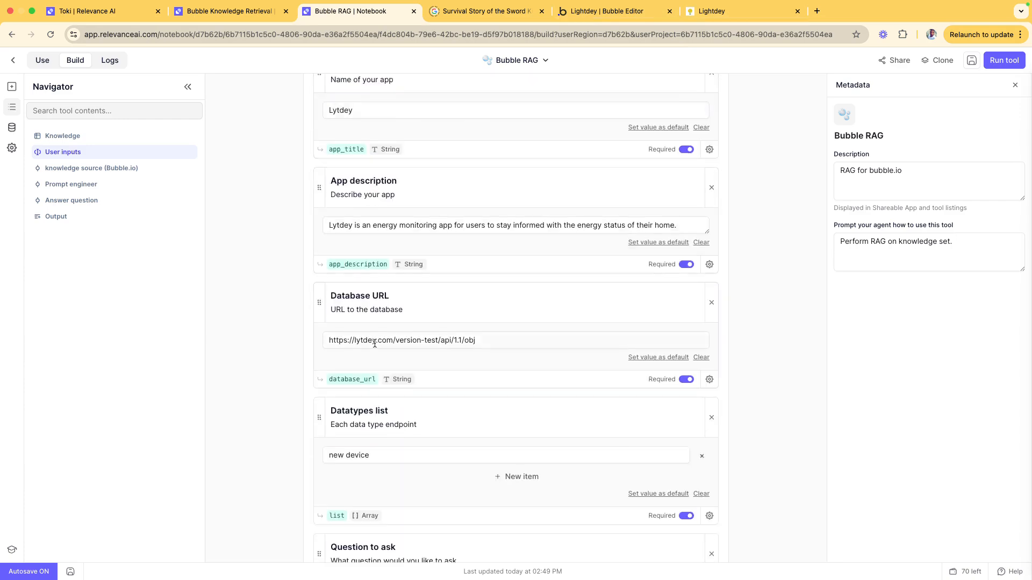
scroll(375, 346, down, 2)
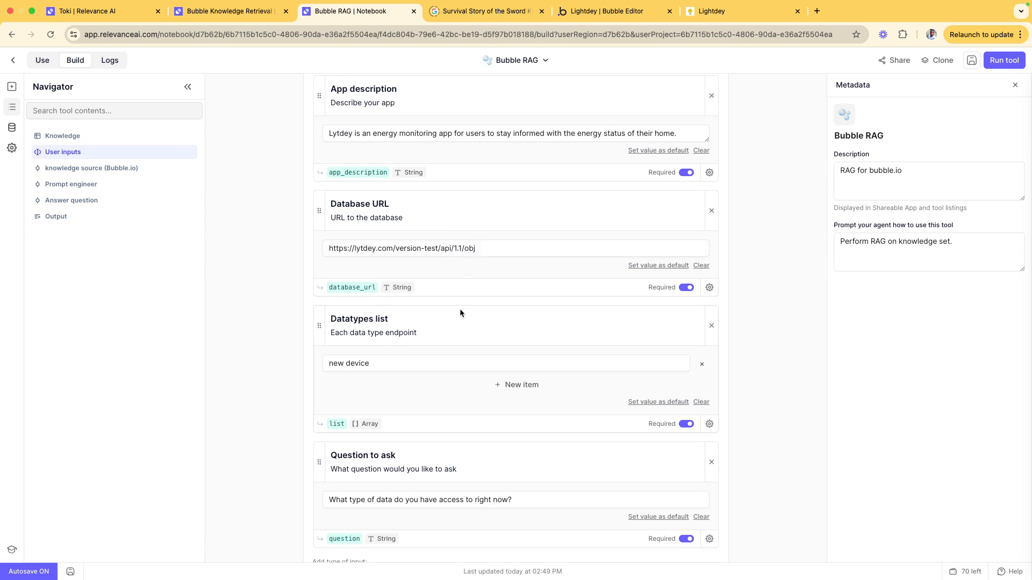
scroll(459, 309, down, 3)
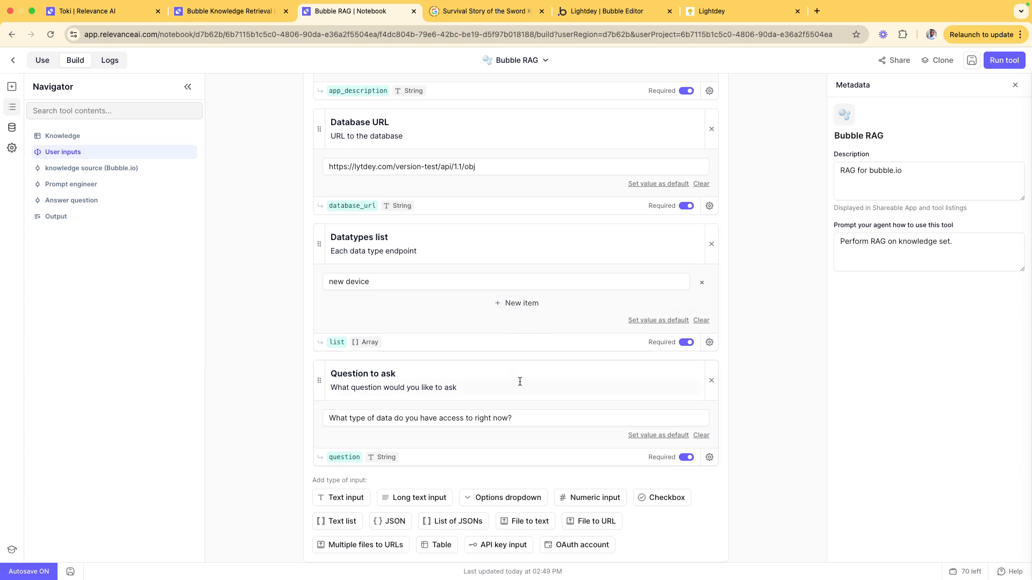
scroll(520, 381, down, 3)
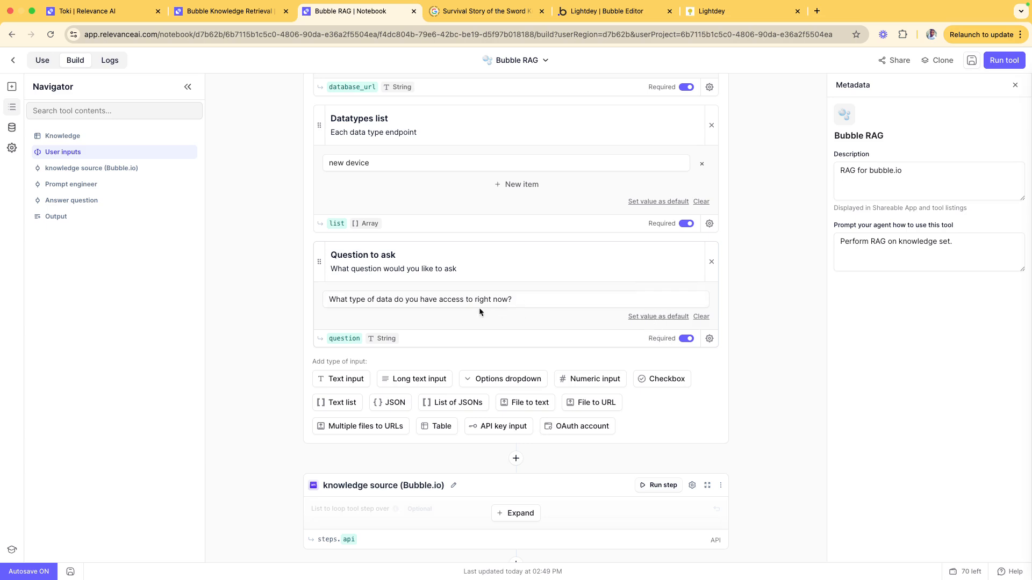
scroll(480, 312, down, 3)
scroll(550, 347, down, 2)
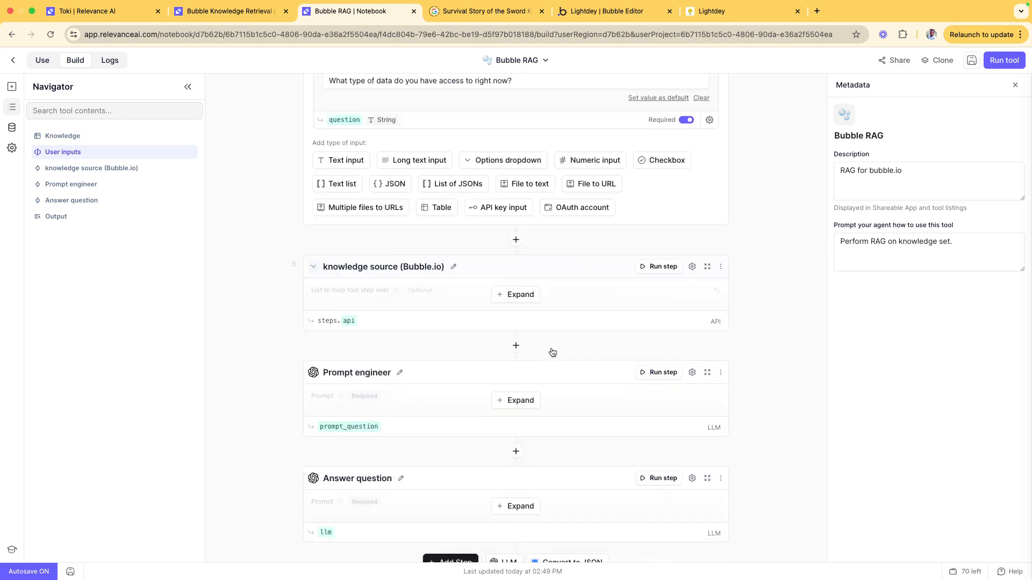
scroll(550, 348, up, 7)
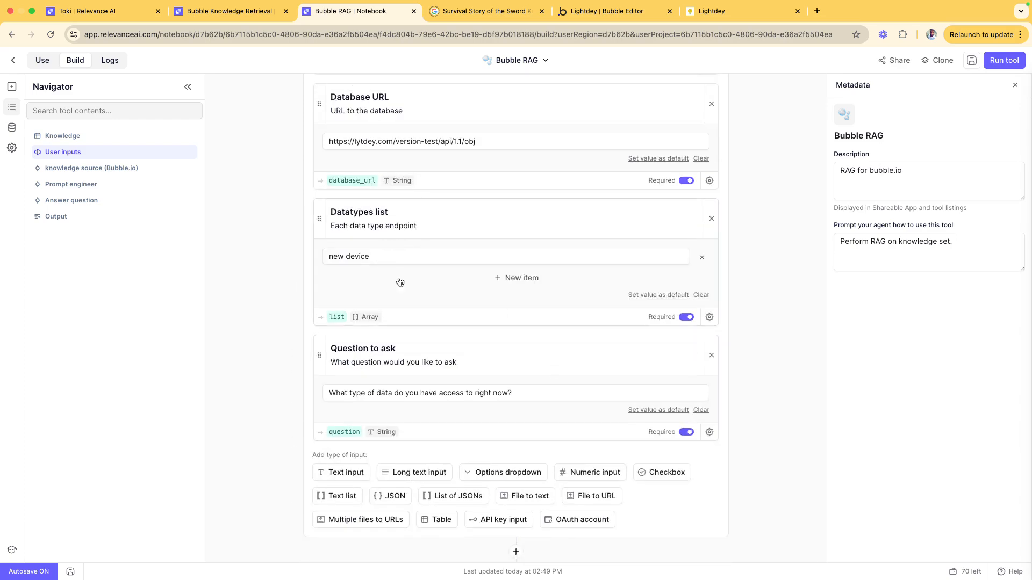
scroll(444, 382, down, 9)
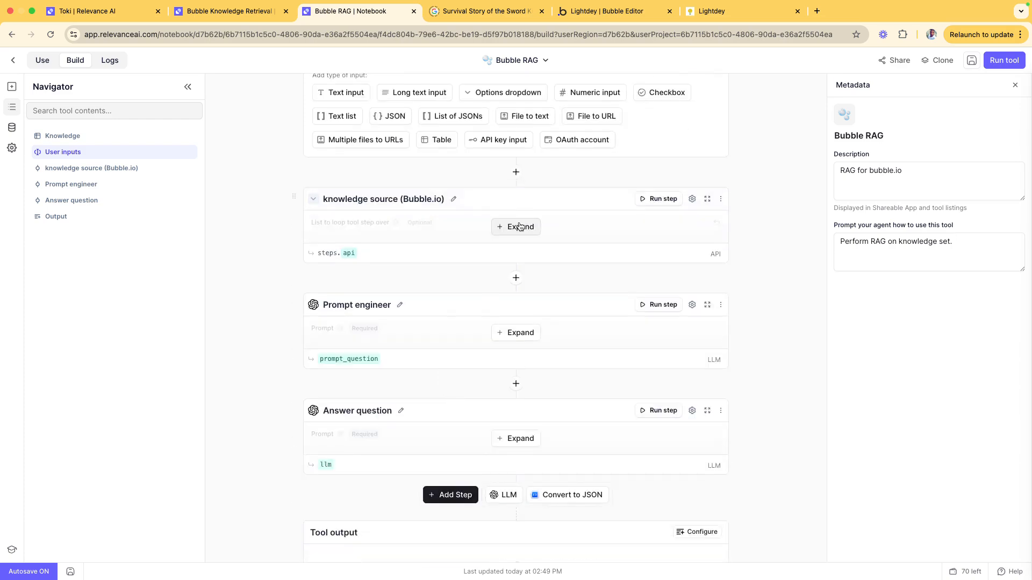
Expand the knowledge source (Bubble.io) step and compare its loop list with the Datatypes list input and the data types in the Bubble editor
click(519, 226)
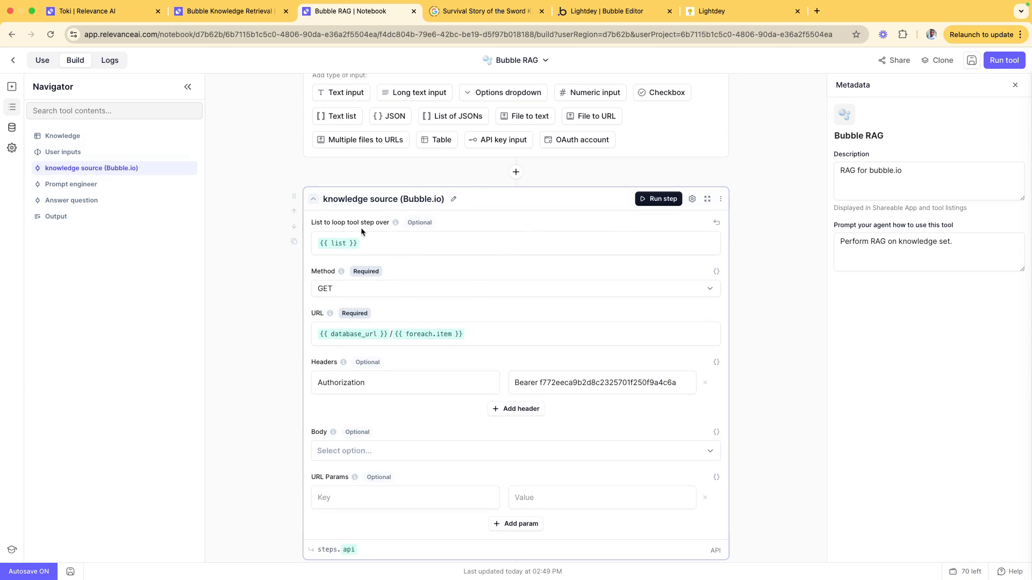
scroll(461, 215, up, 6)
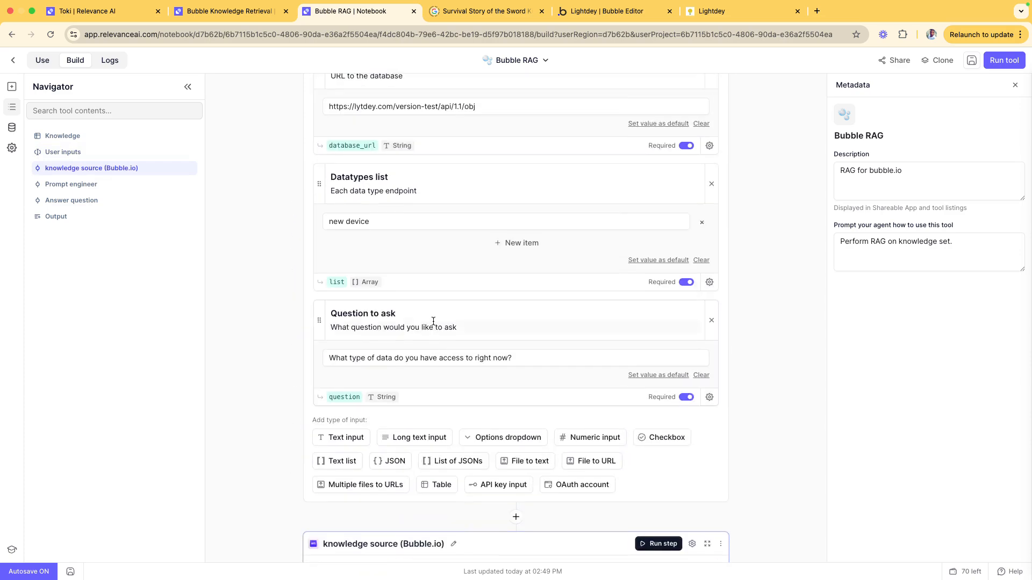
scroll(434, 324, up, 2)
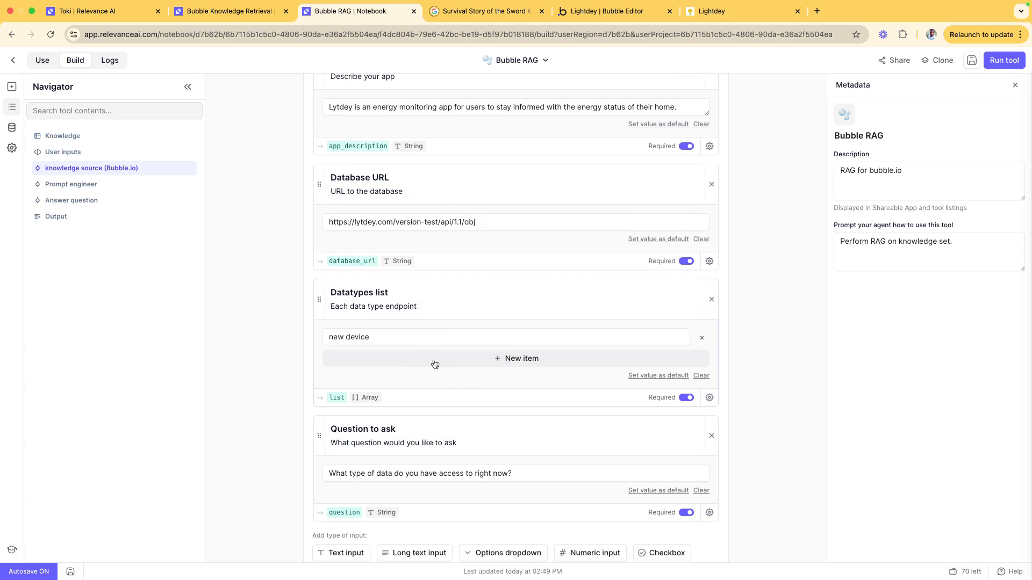
click(624, 16)
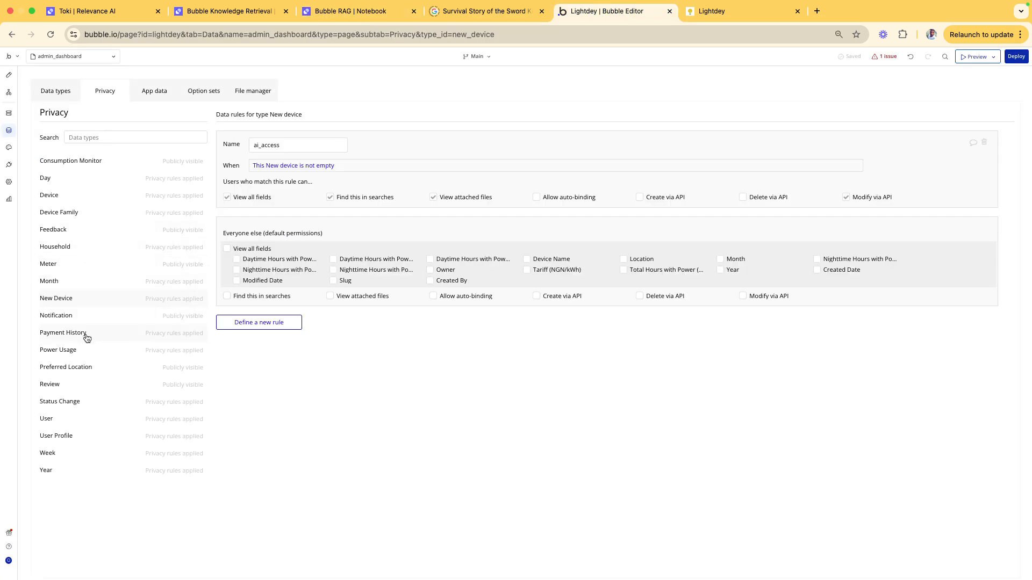
click(358, 16)
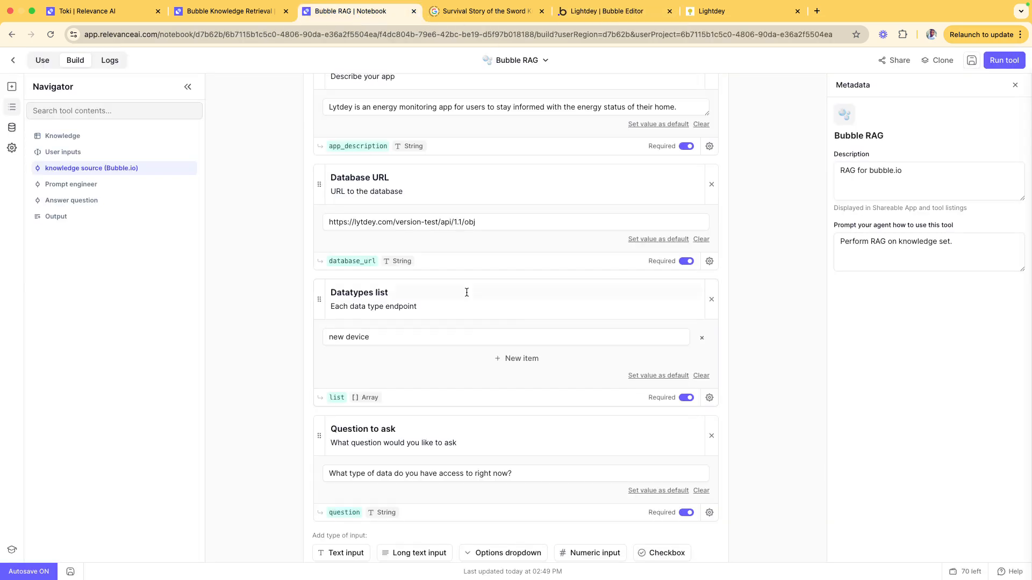
Examine the knowledge source step's loop list, request method, URL variables and authorization header
scroll(460, 385, down, 3)
scroll(460, 384, down, 8)
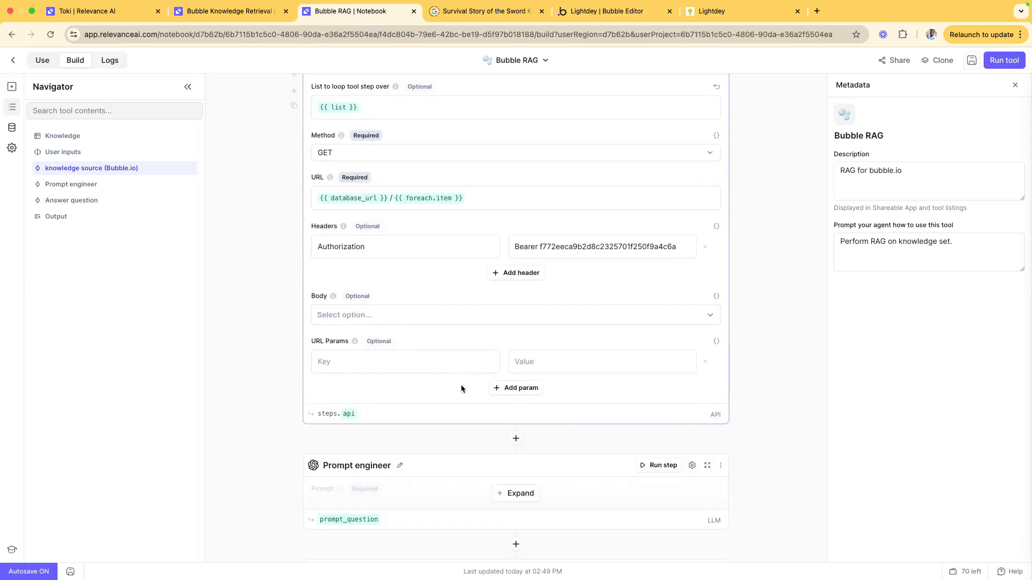
scroll(480, 326, up, 2)
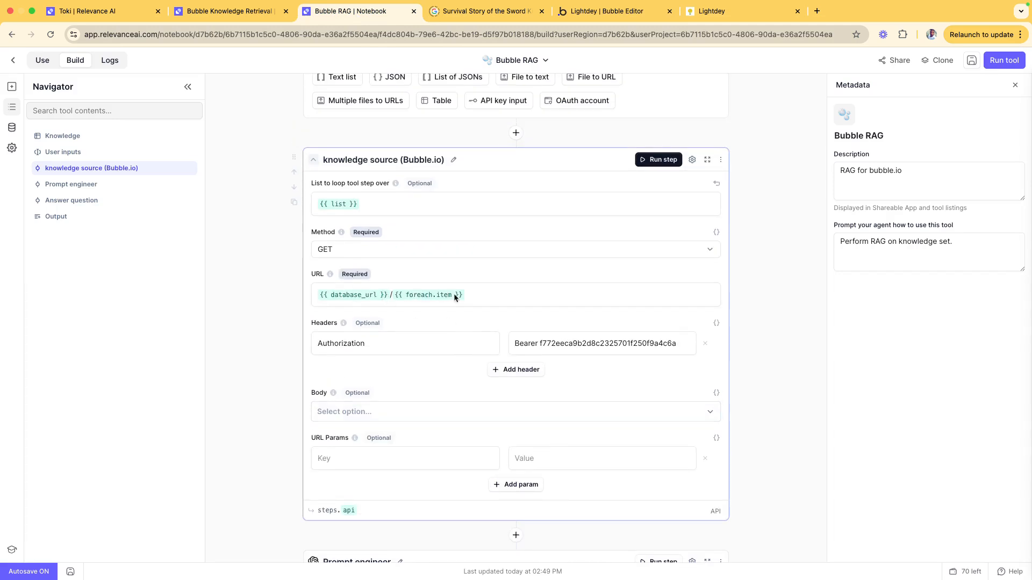
scroll(456, 296, up, 1)
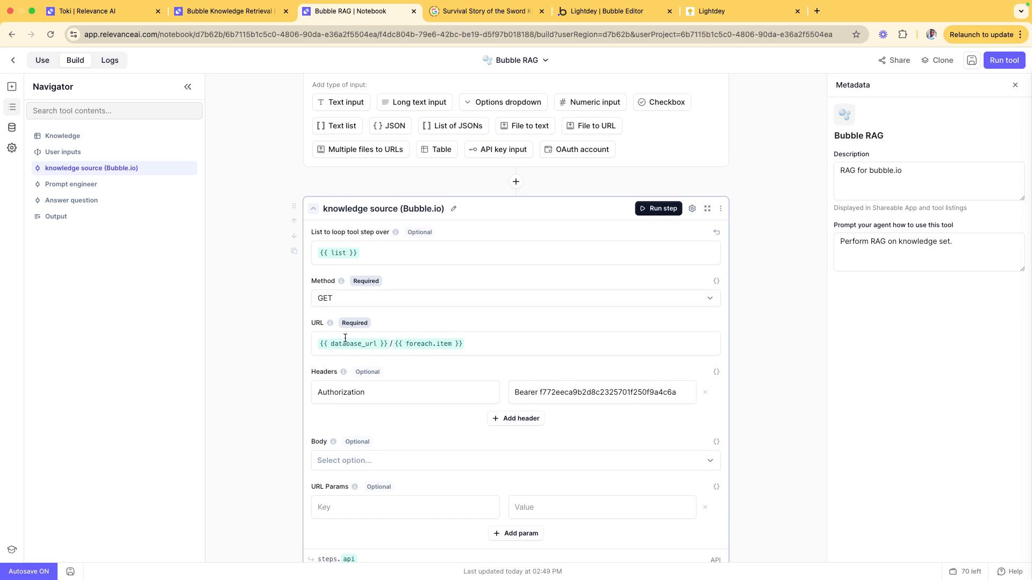
scroll(396, 339, up, 2)
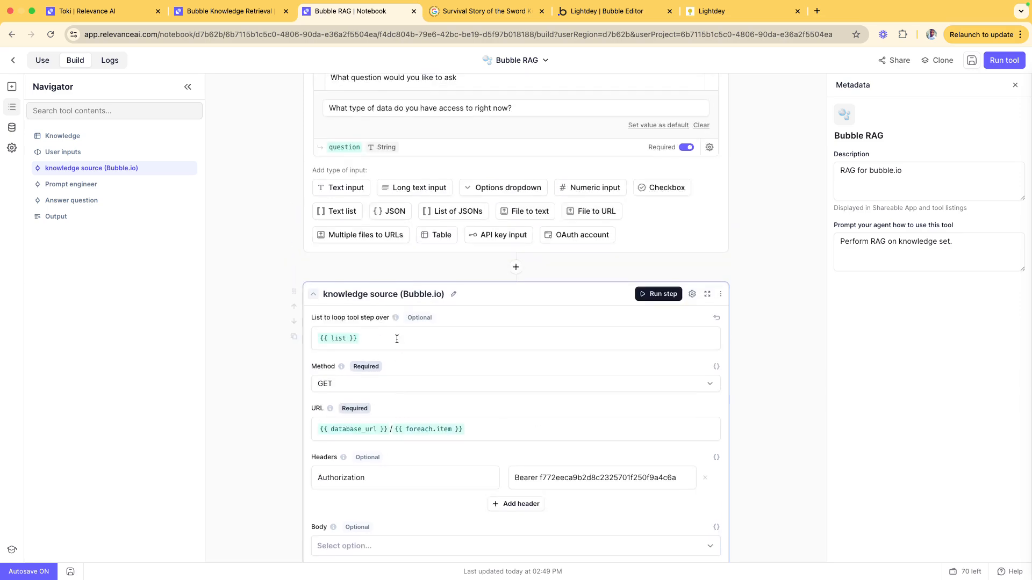
Compare the Database URL and Datatypes list input variables with the URL and loop list of the knowledge source step
scroll(355, 439, up, 8)
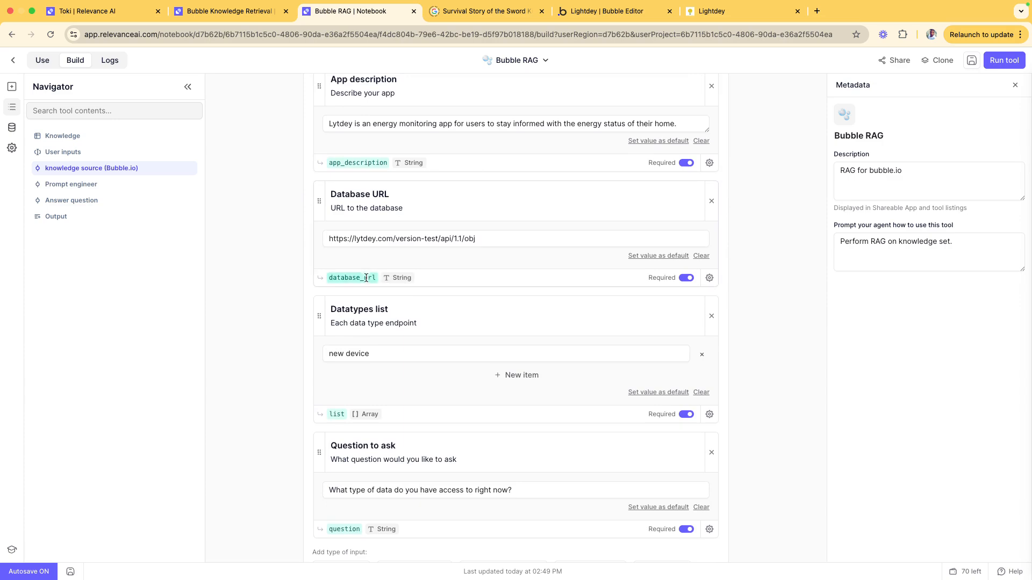
click(365, 279)
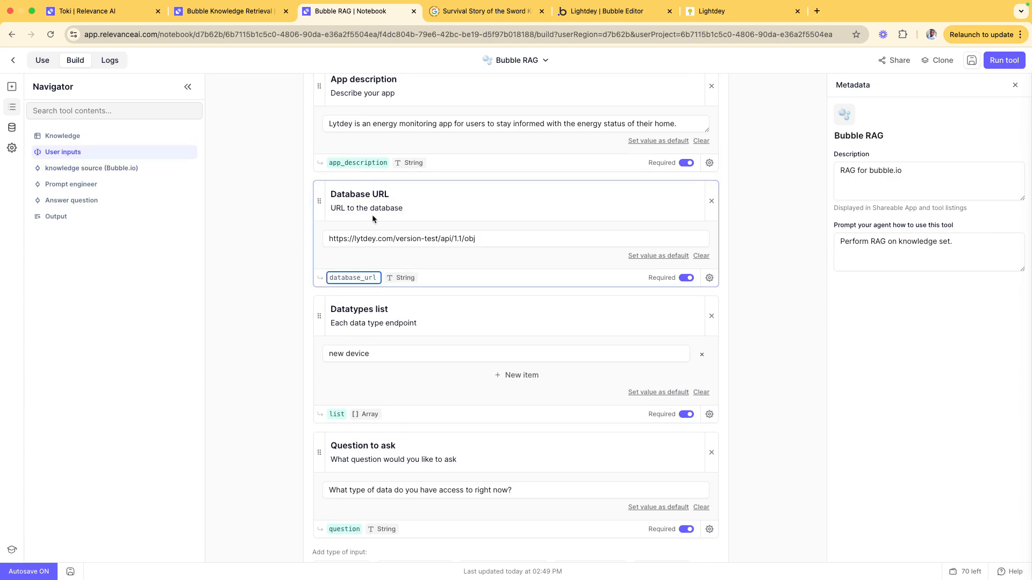
scroll(372, 288, down, 10)
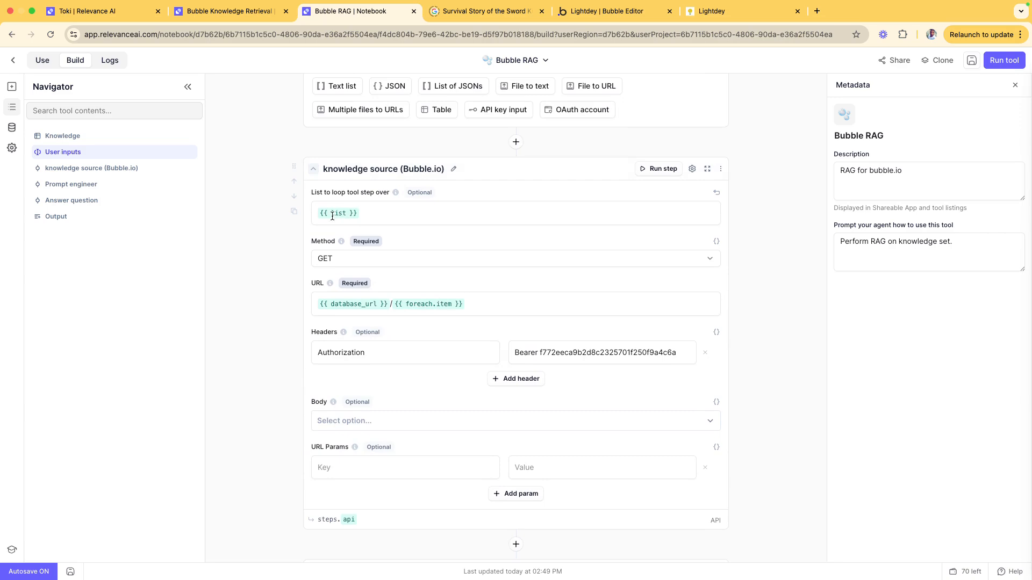
scroll(332, 216, up, 6)
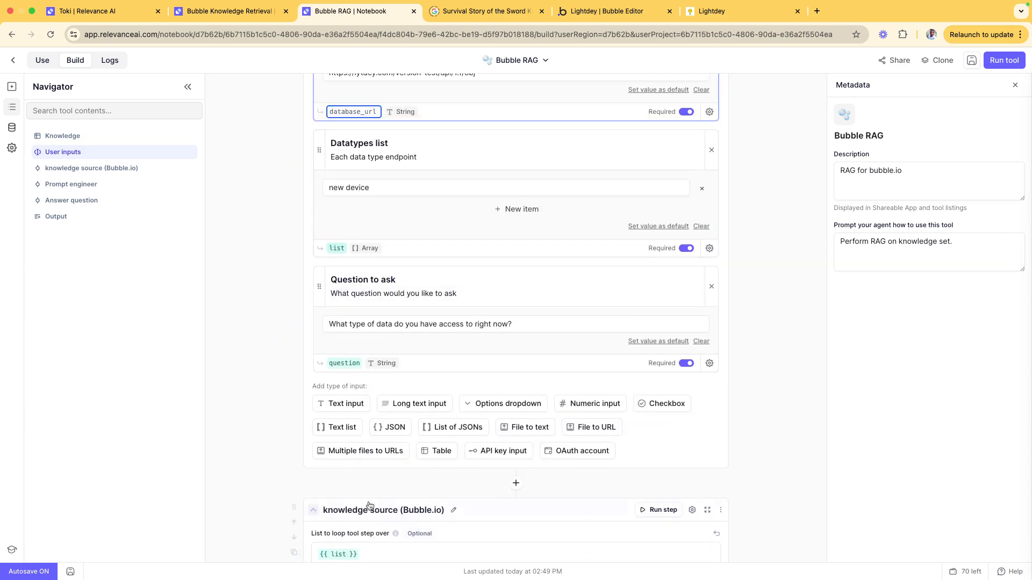
scroll(369, 506, down, 12)
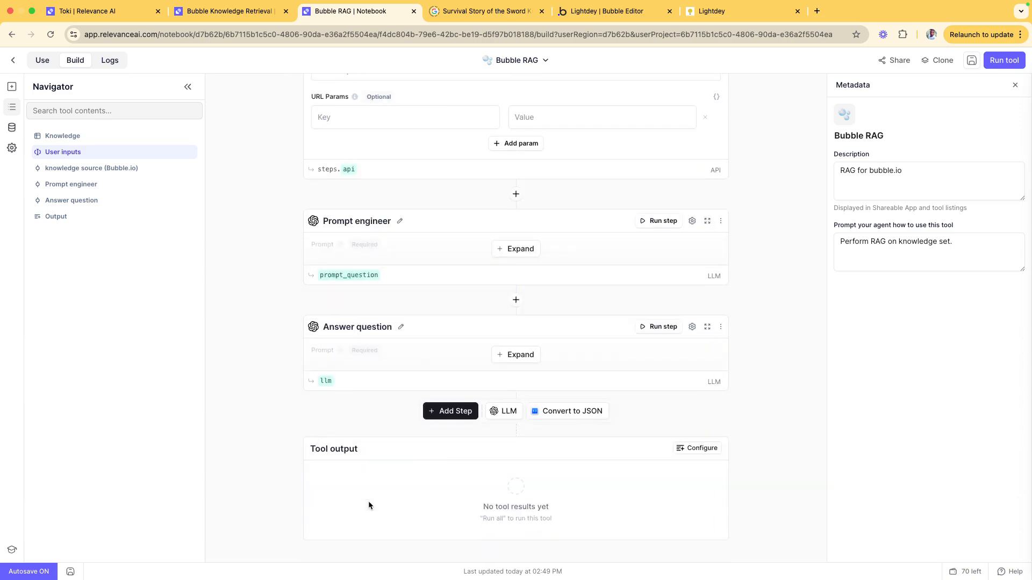
Expand the Prompt engineer step and examine its prompt, model and advanced settings, including the fallback model and system prompt
click(517, 251)
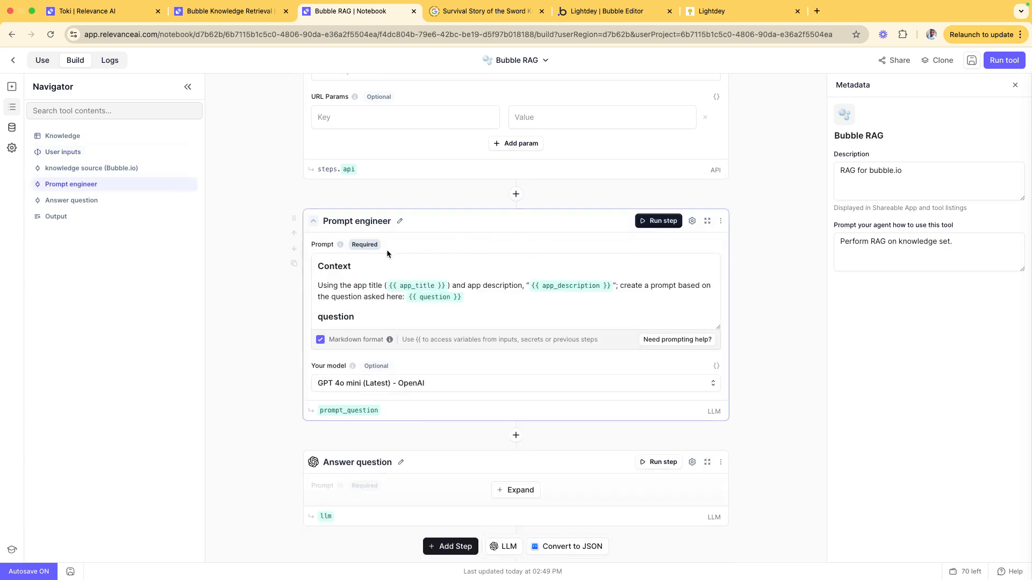
click(693, 222)
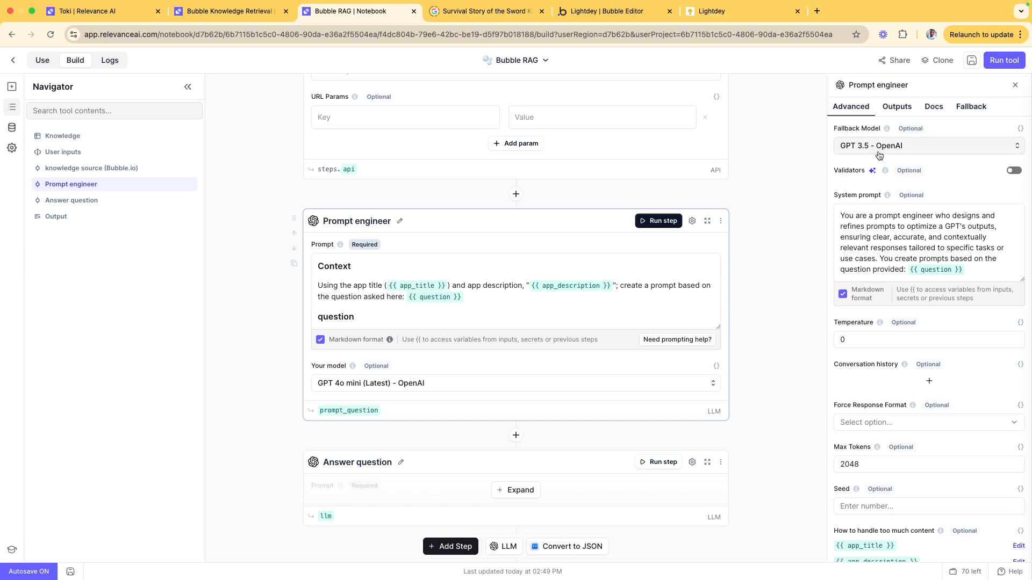
scroll(905, 357, down, 2)
scroll(905, 356, up, 2)
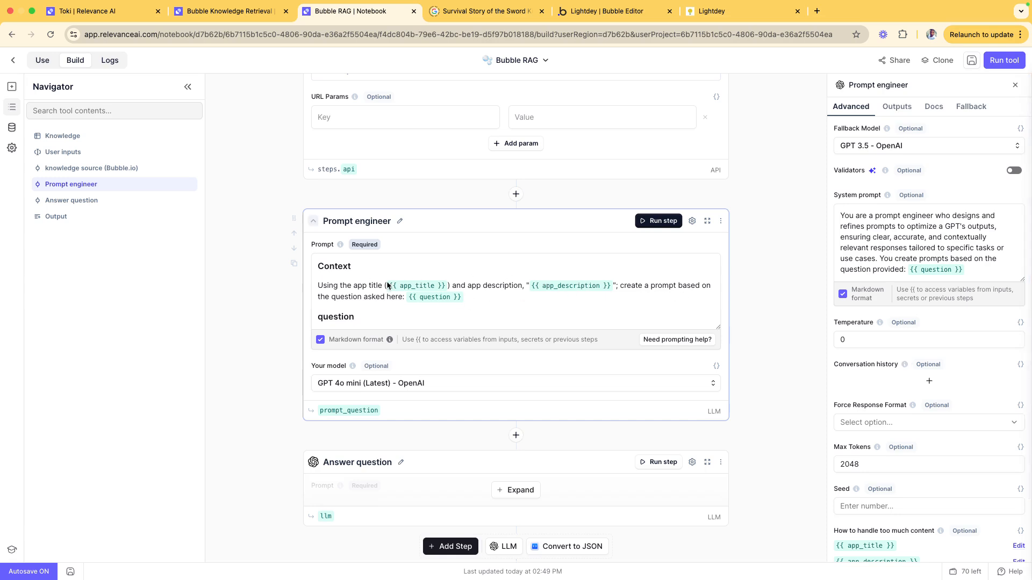
Expand the Answer question step and examine its context and query variables, prompt text and model, comparing it with the Prompt engineer step
scroll(686, 340, down, 5)
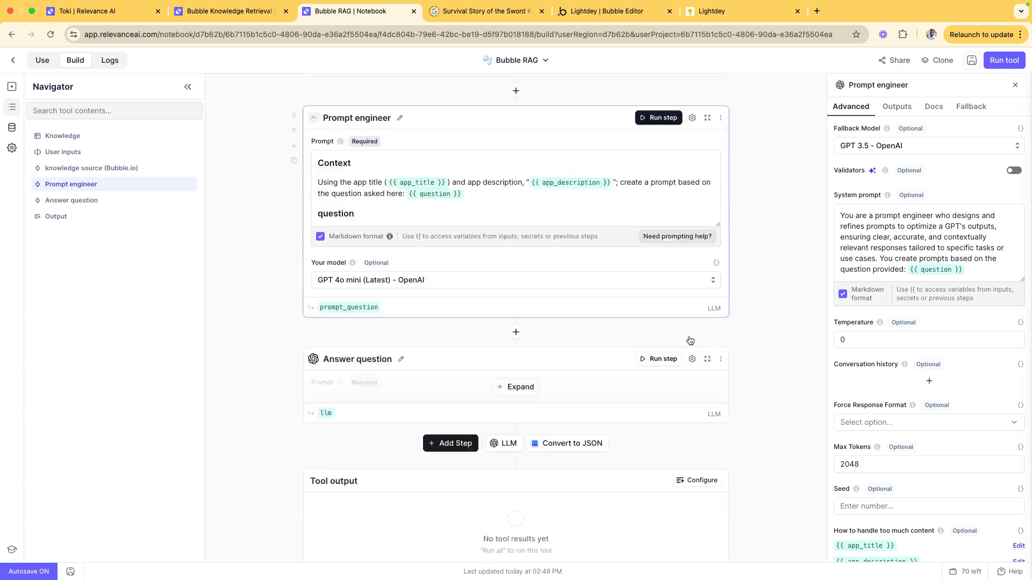
click(519, 351)
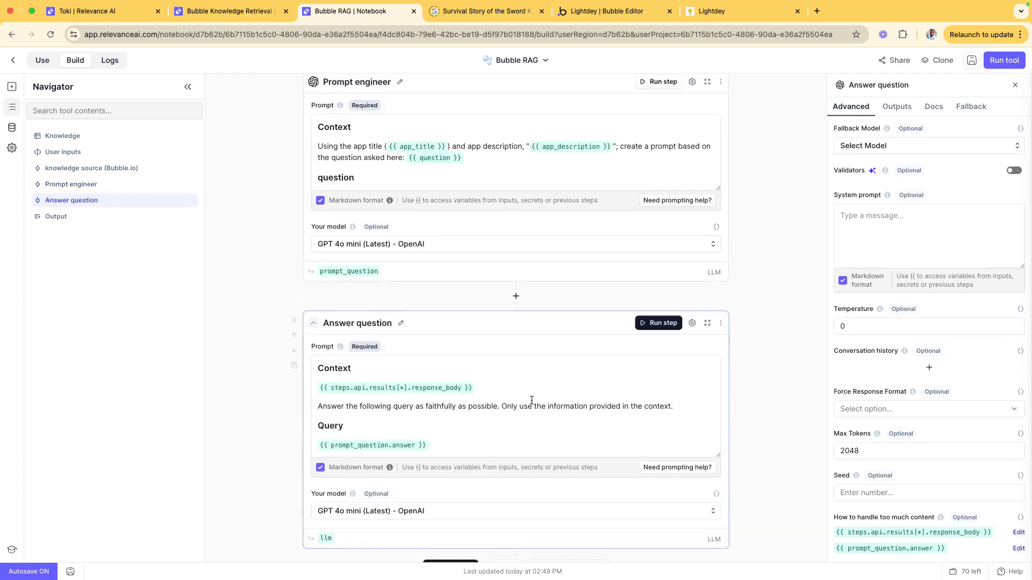
scroll(530, 400, down, 3)
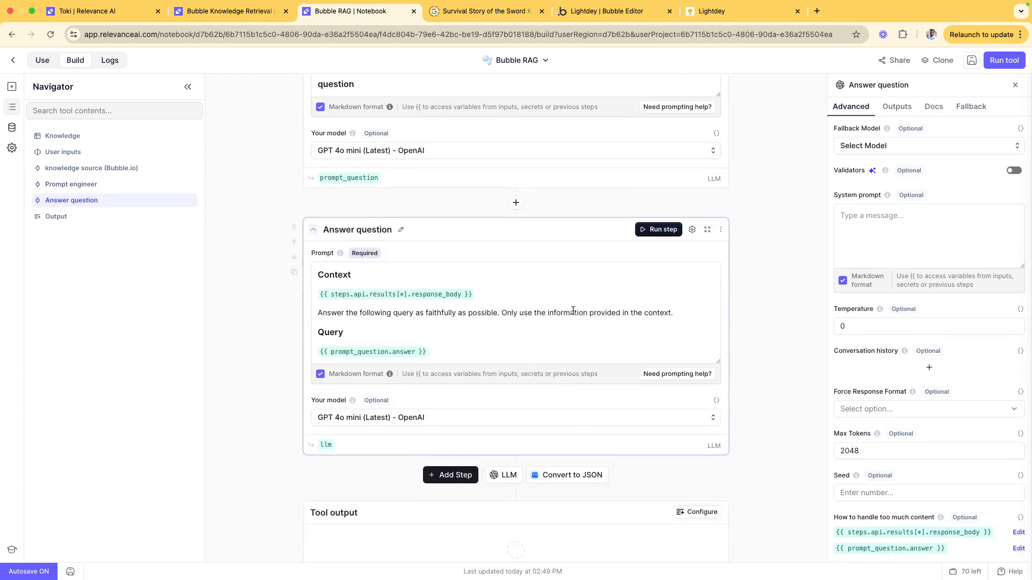
click(565, 240)
scroll(609, 283, up, 2)
scroll(609, 285, up, 2)
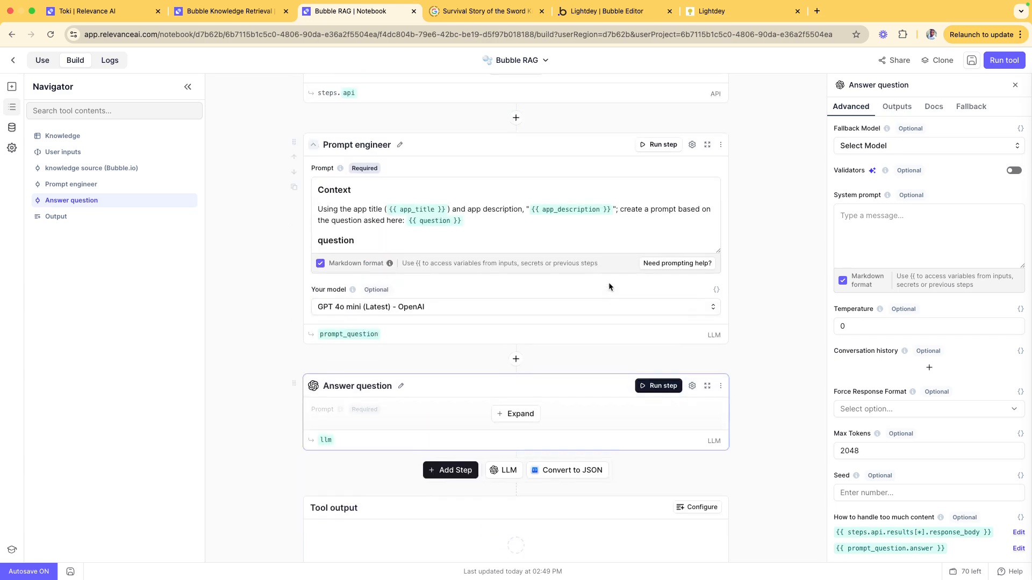
scroll(608, 285, down, 3)
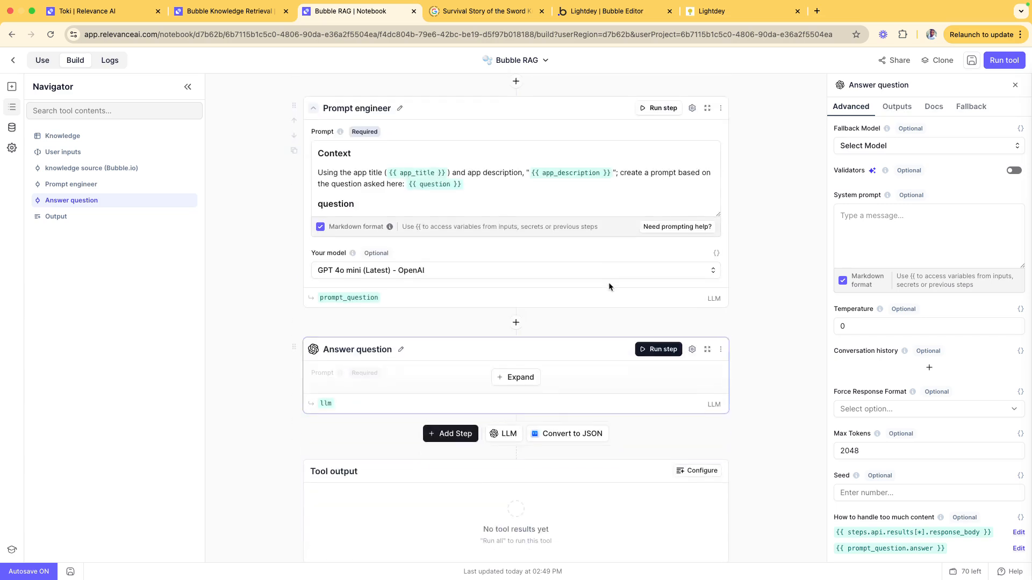
click(527, 377)
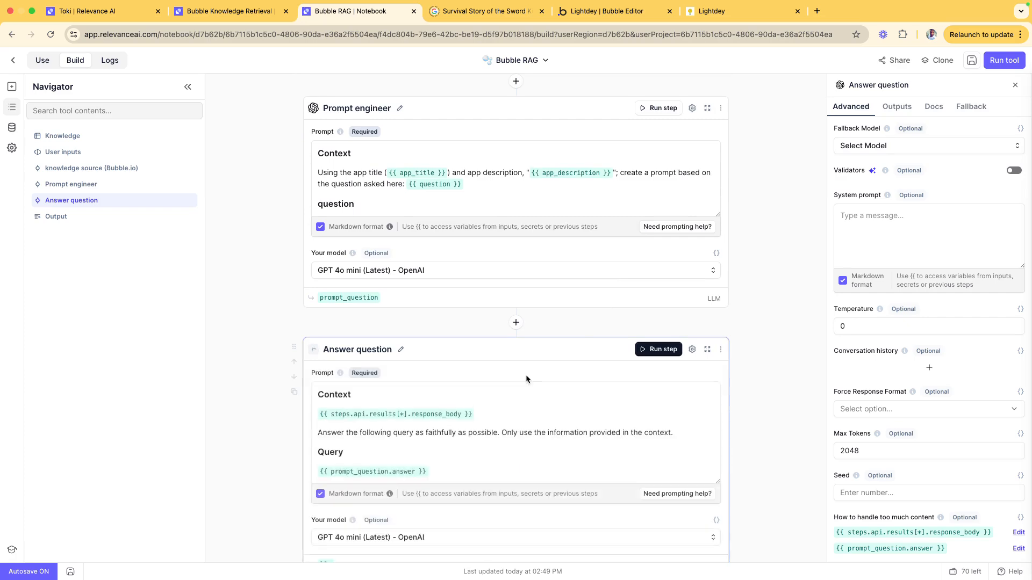
scroll(533, 321, down, 4)
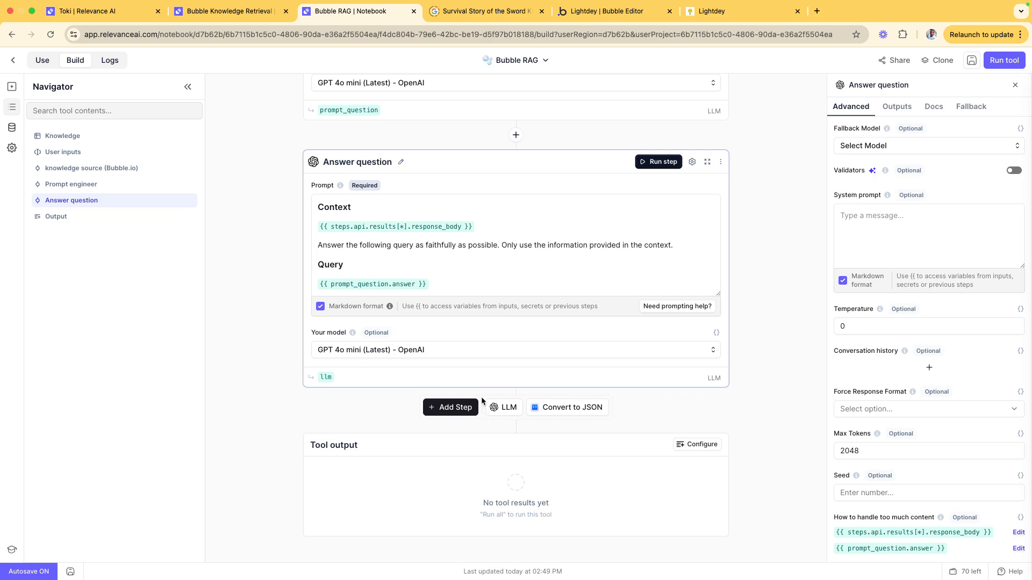
Switch to the Toki agent page and close its sharing dialog
click(138, 11)
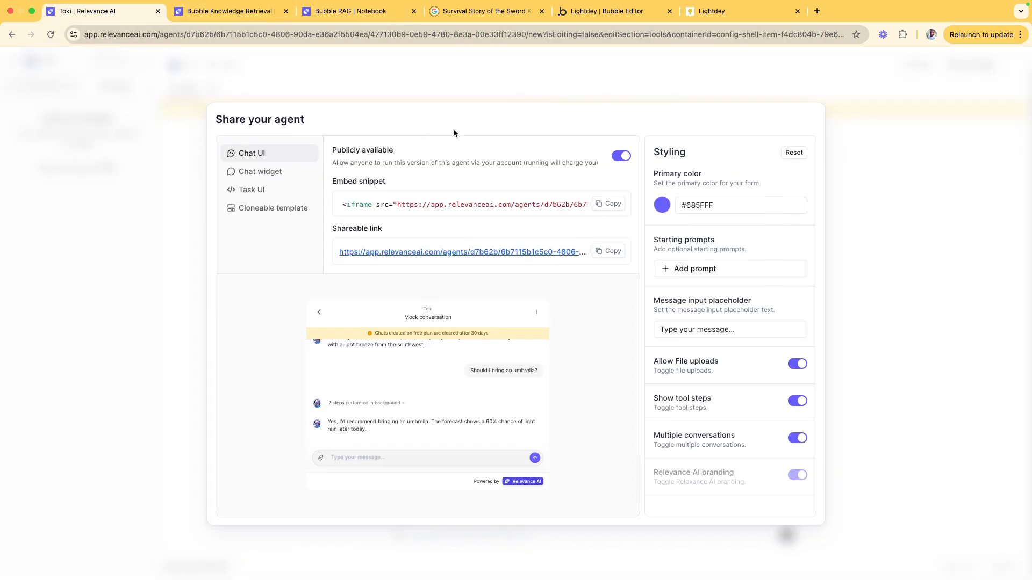
click(772, 72)
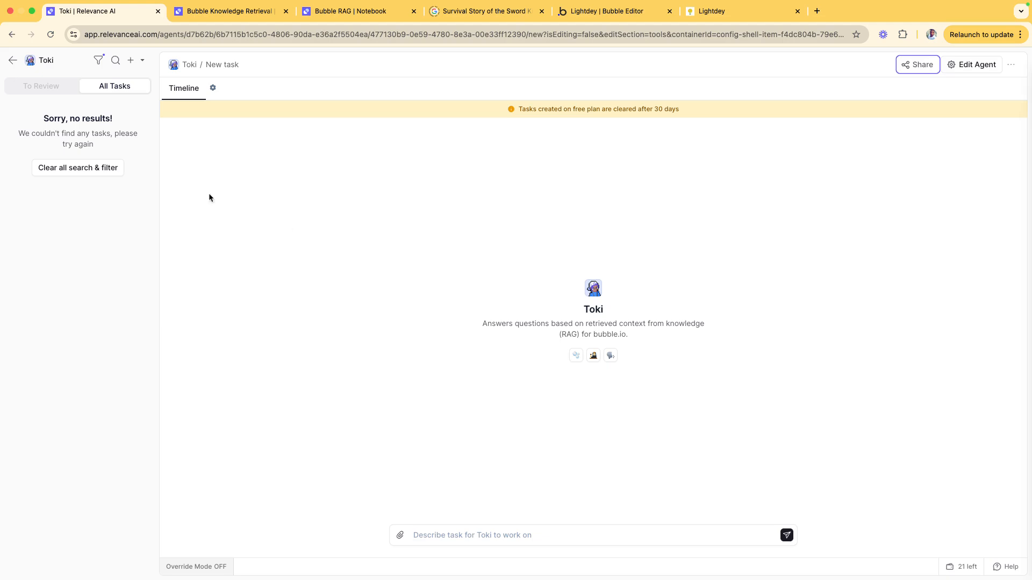
click(971, 64)
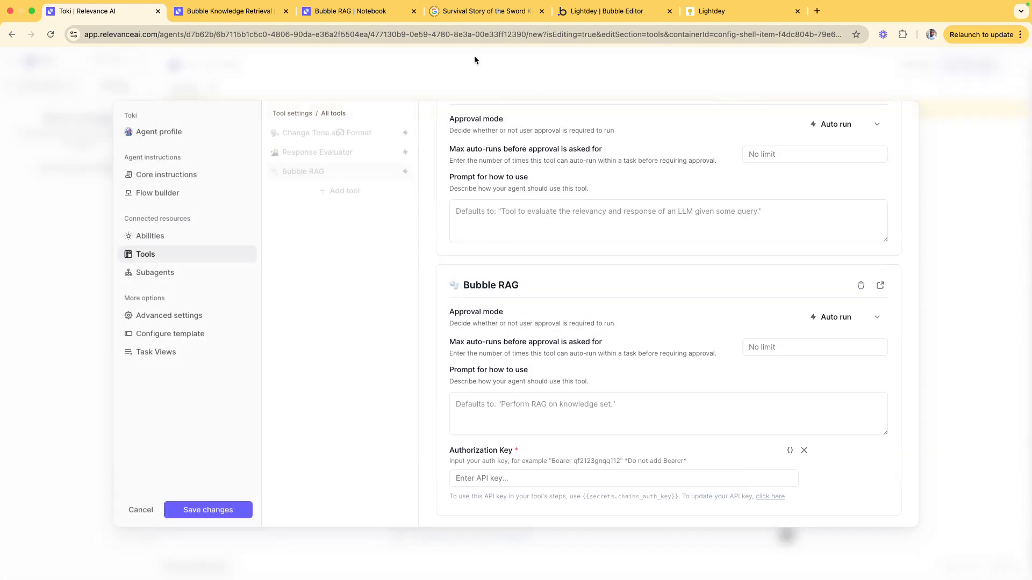
click(399, 64)
click(559, 114)
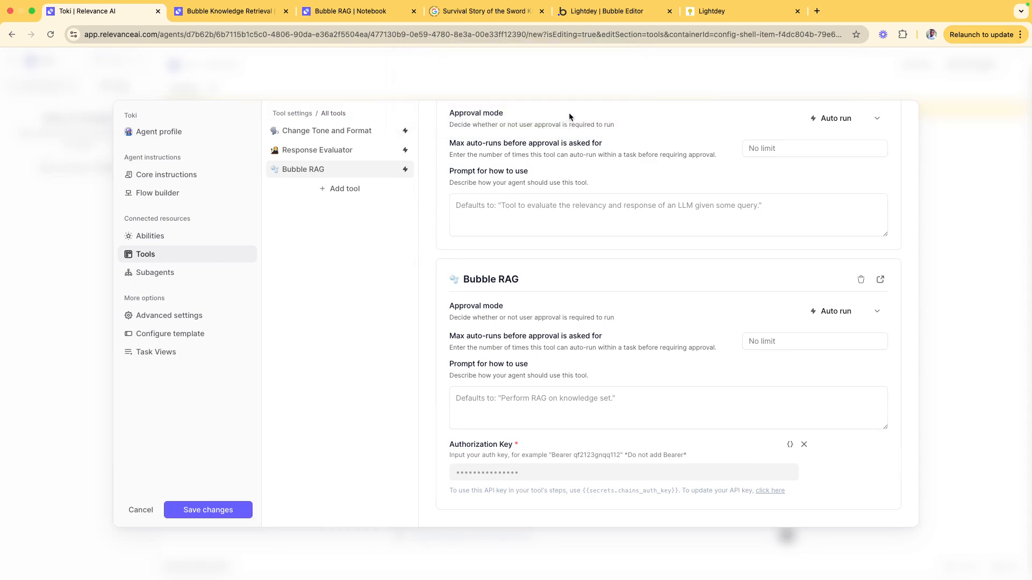
click(605, 114)
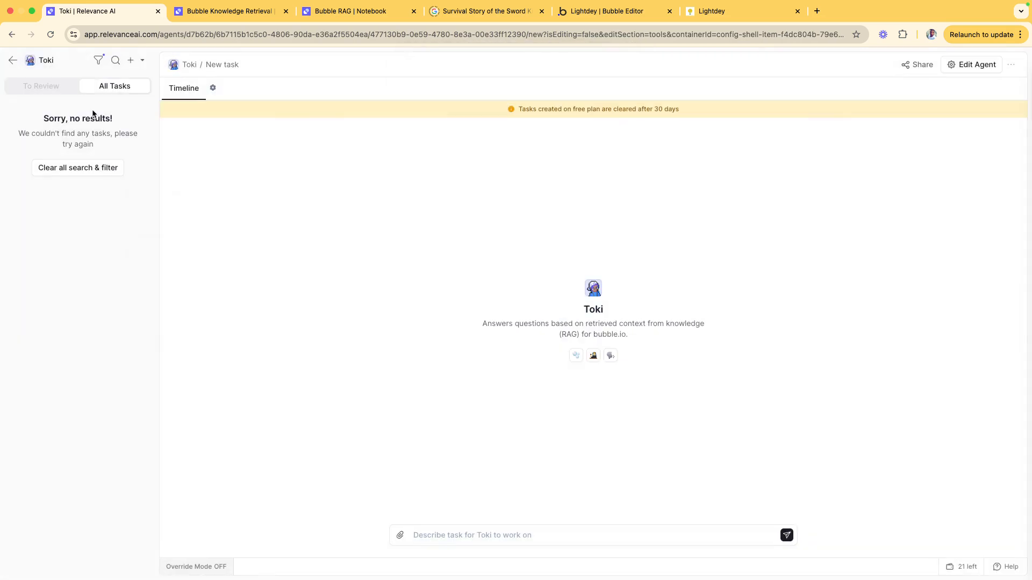
Reopen the Toki agent from the agents list, open it for editing and examine its profile and core instructions
click(12, 60)
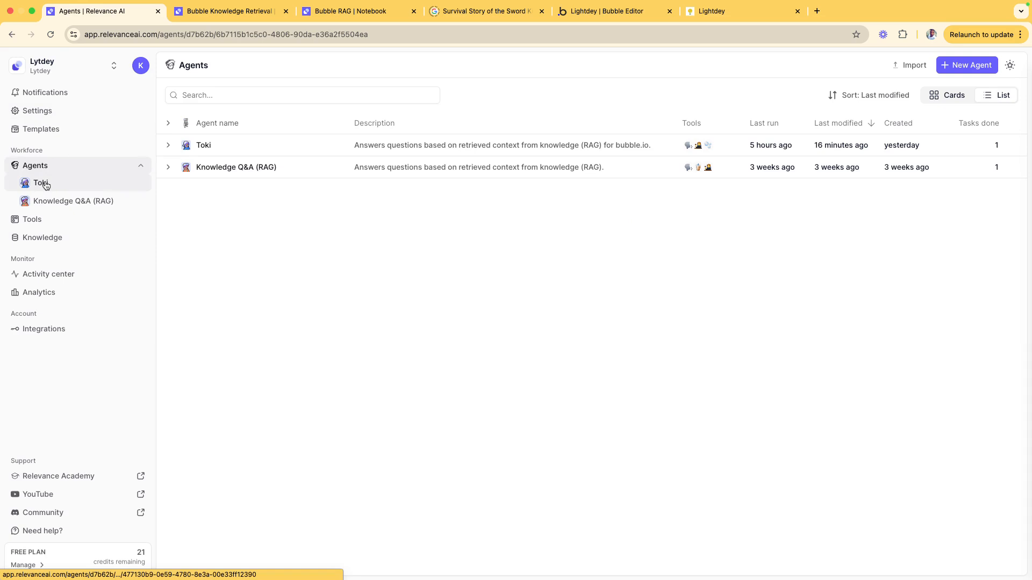
click(43, 184)
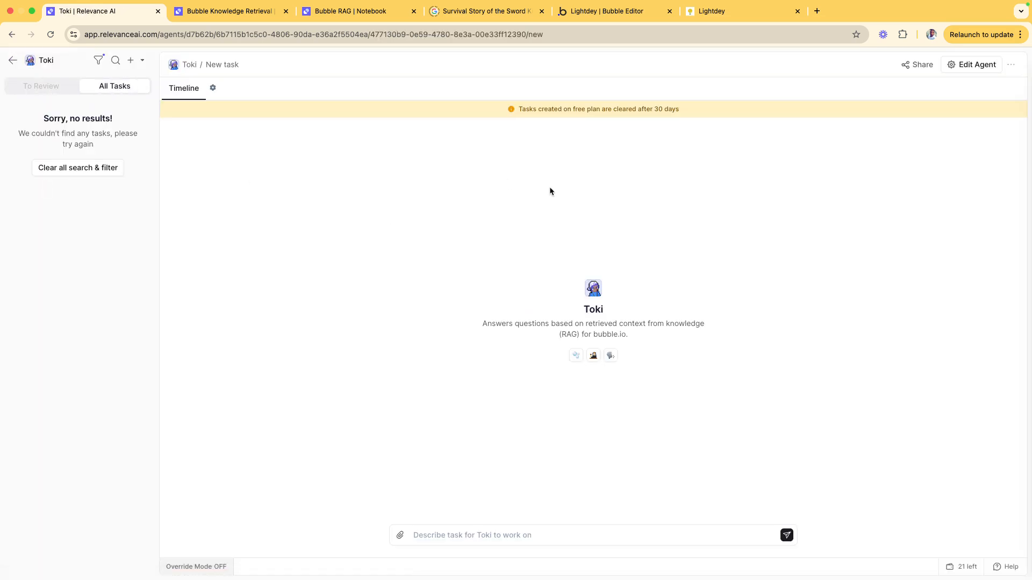
click(978, 66)
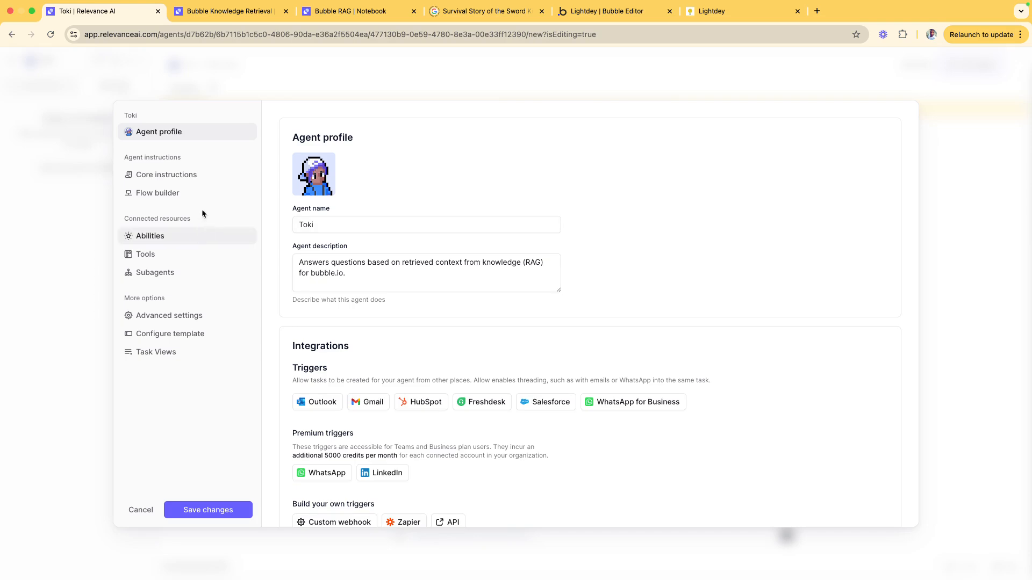
click(167, 176)
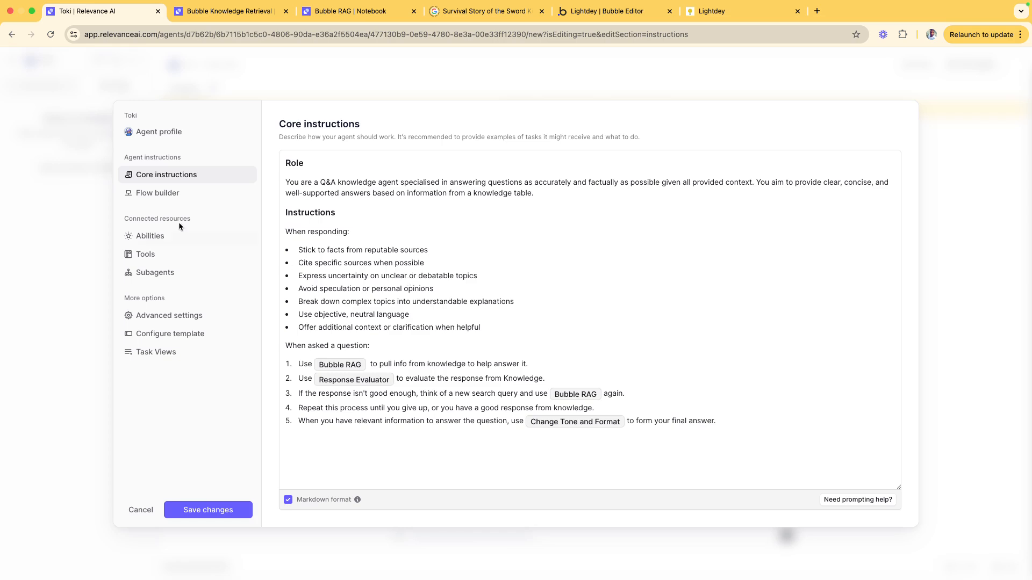
Examine the agent's flow builder, abilities and connected tools
click(167, 194)
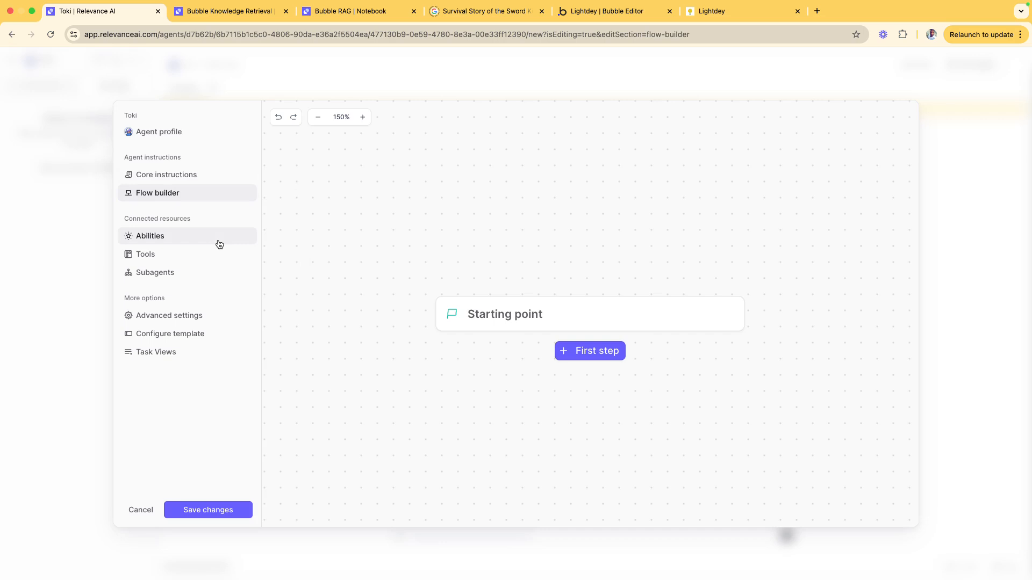
click(192, 243)
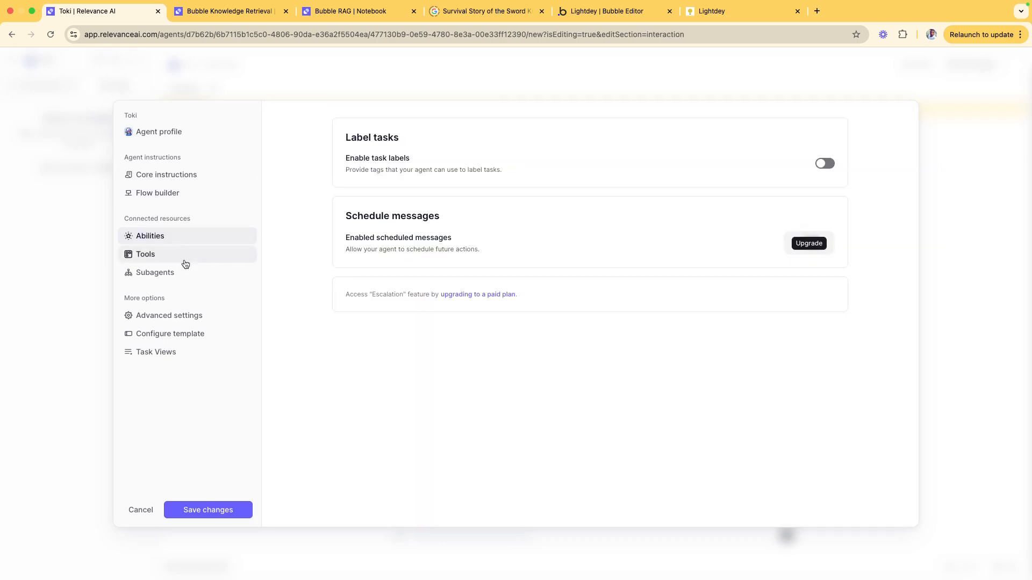
click(185, 263)
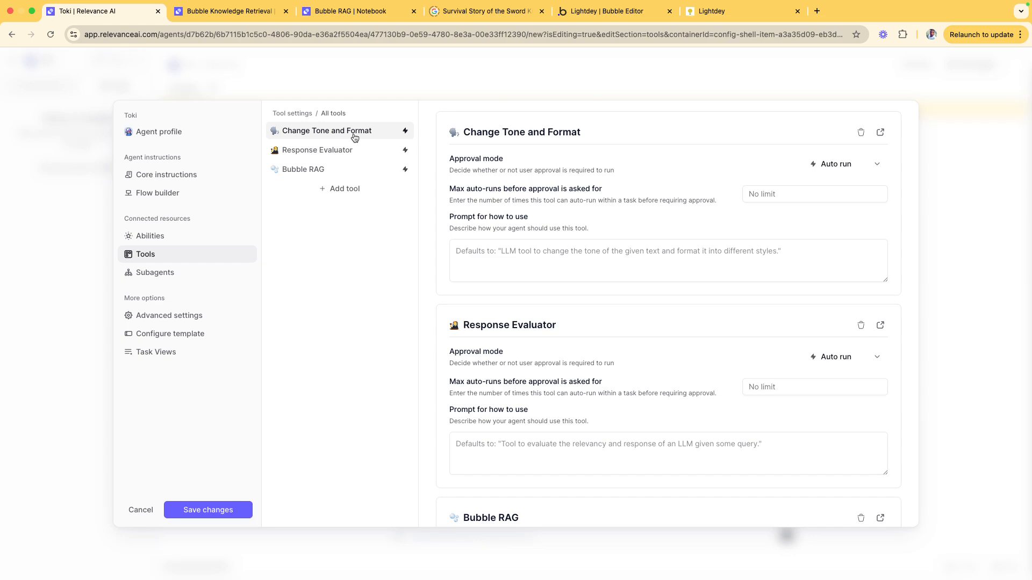
Examine the Bubble RAG tool's settings within the agent, including its approval mode options
click(350, 170)
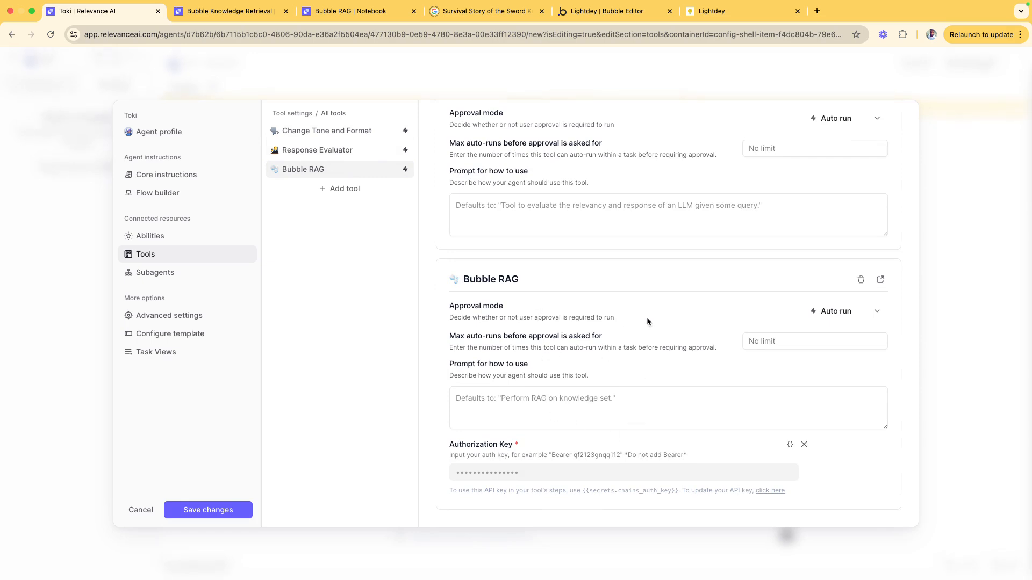
click(832, 313)
click(753, 304)
View the agent's subagent settings and exit the agent editor without saving, returning to the new task message field
click(201, 272)
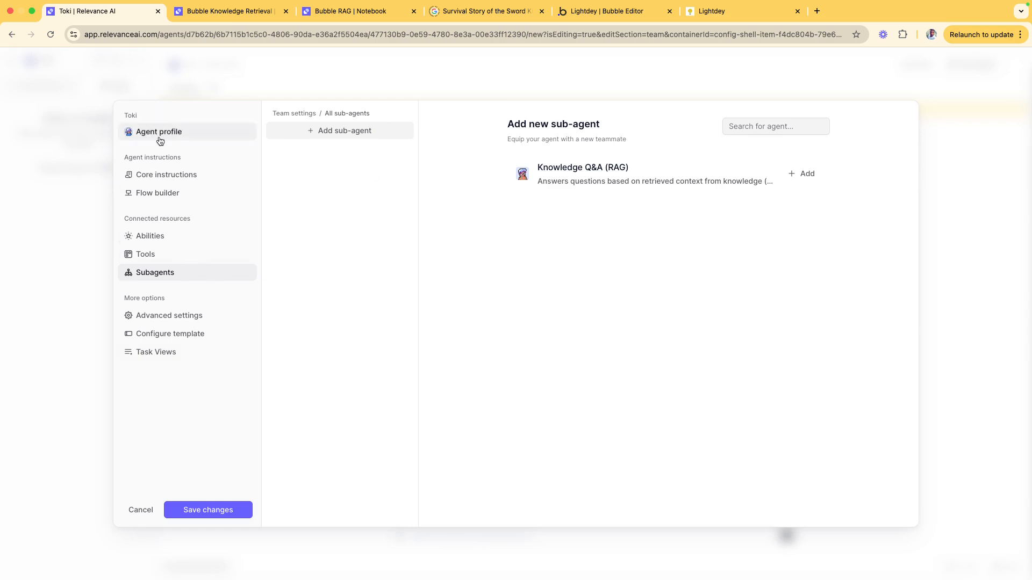
click(224, 77)
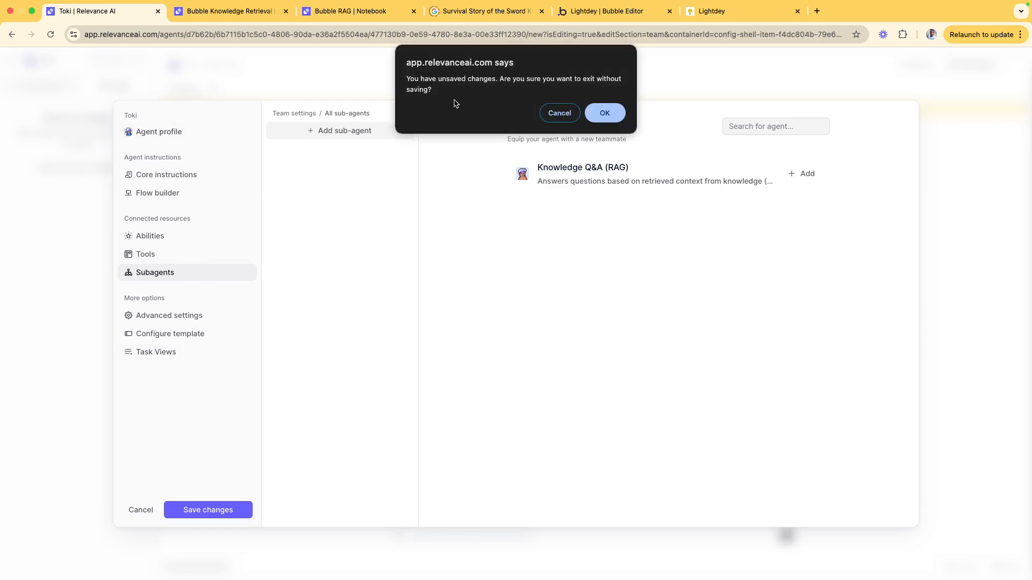
key(Return)
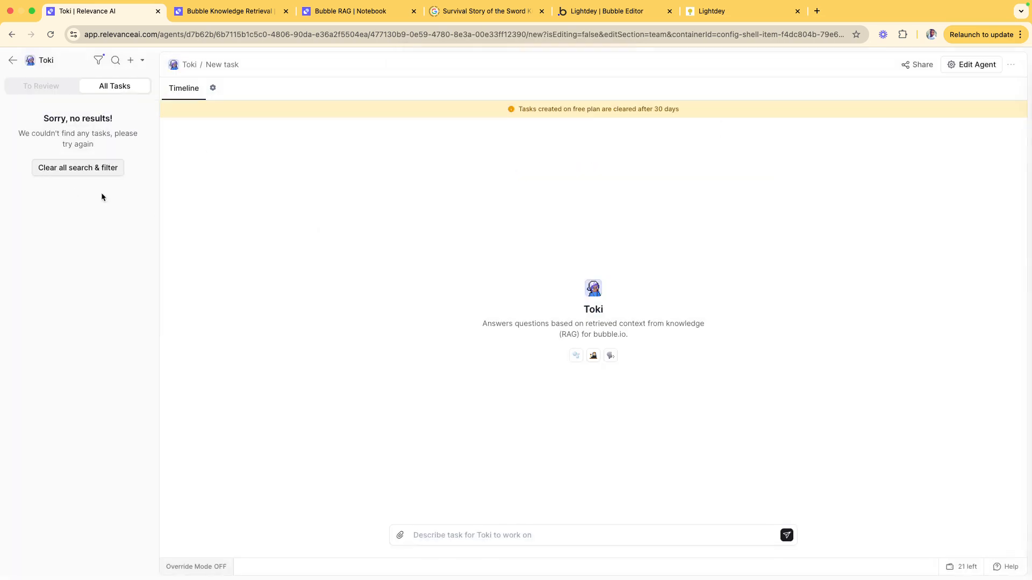
click(447, 536)
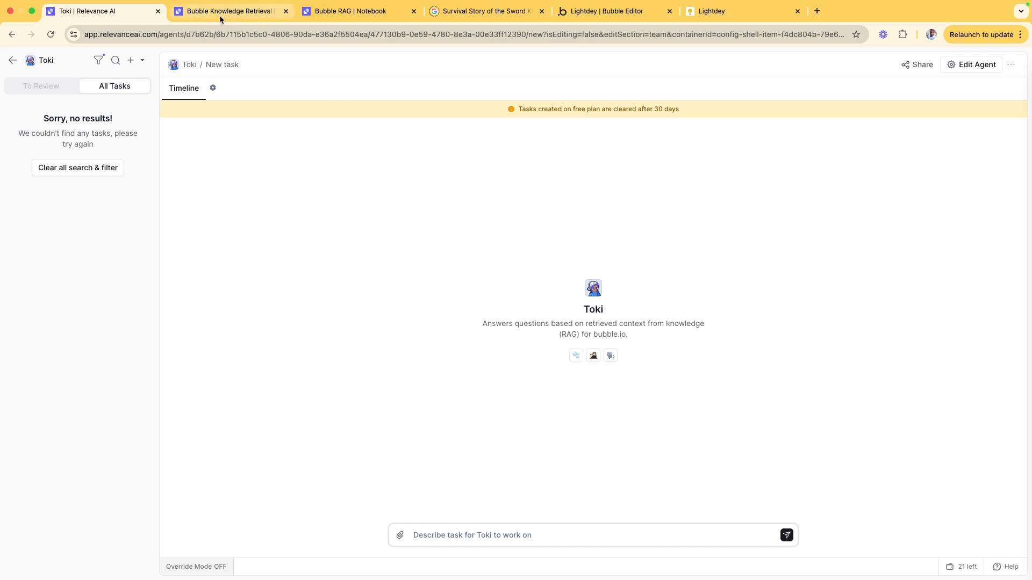
Switch to the Bubble editor and examine the All New devices entries in the development app data
click(605, 11)
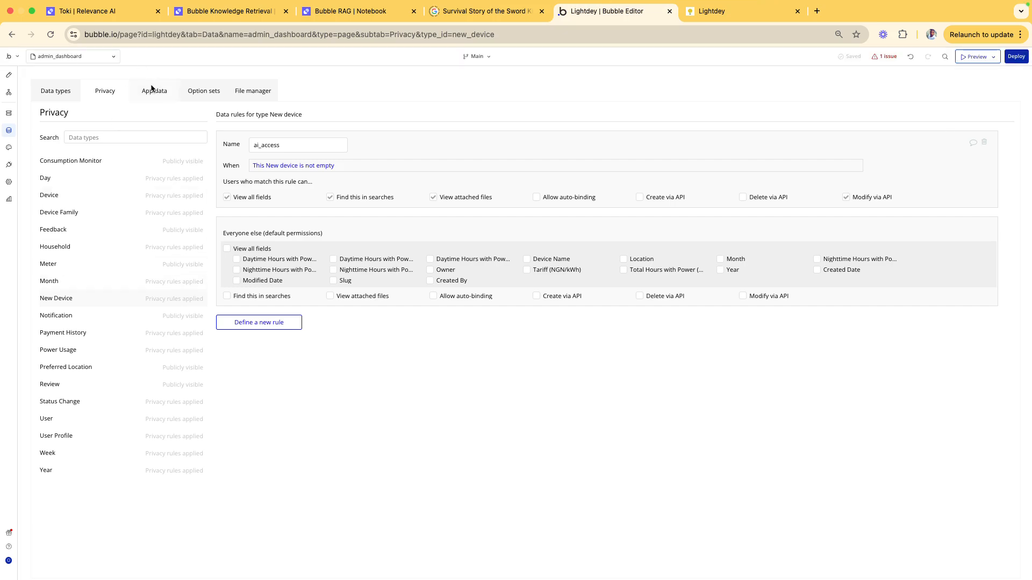
click(152, 90)
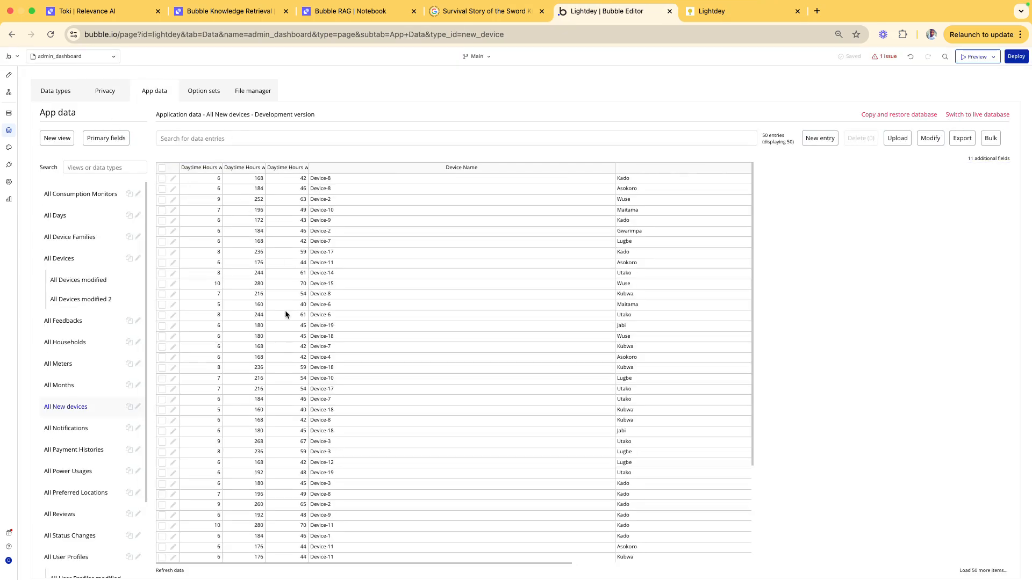
scroll(285, 314, down, 3)
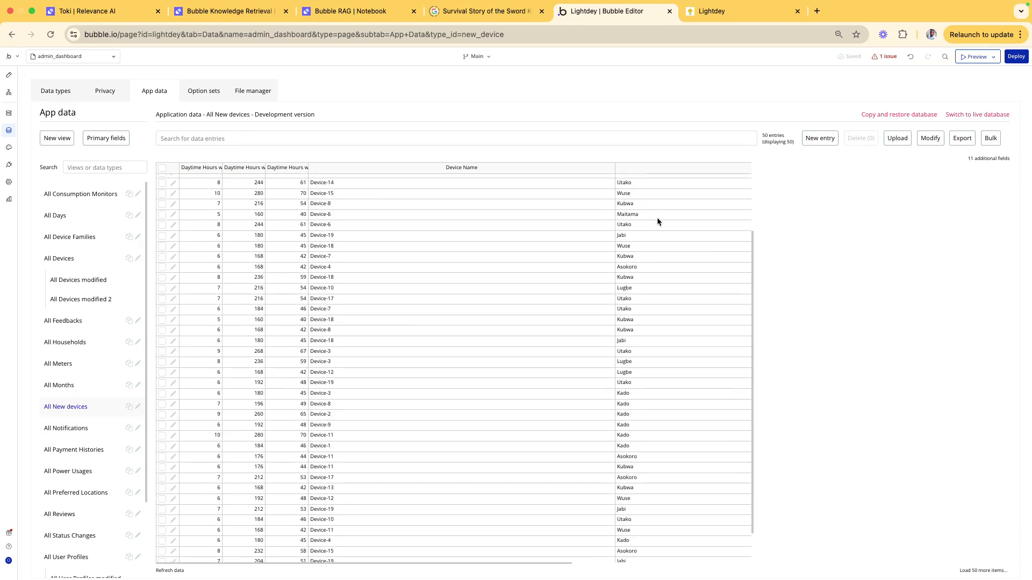
Examine the fields of the Device-10 entry in Lugbe, close it without saving, and glance at the Lightdey admin dashboard
scroll(645, 282, down, 2)
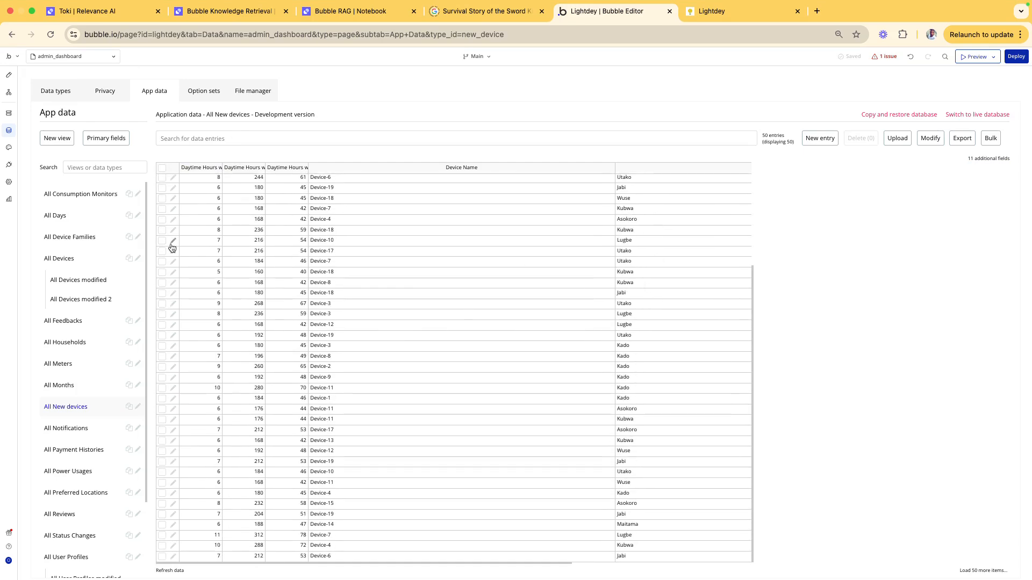
click(173, 242)
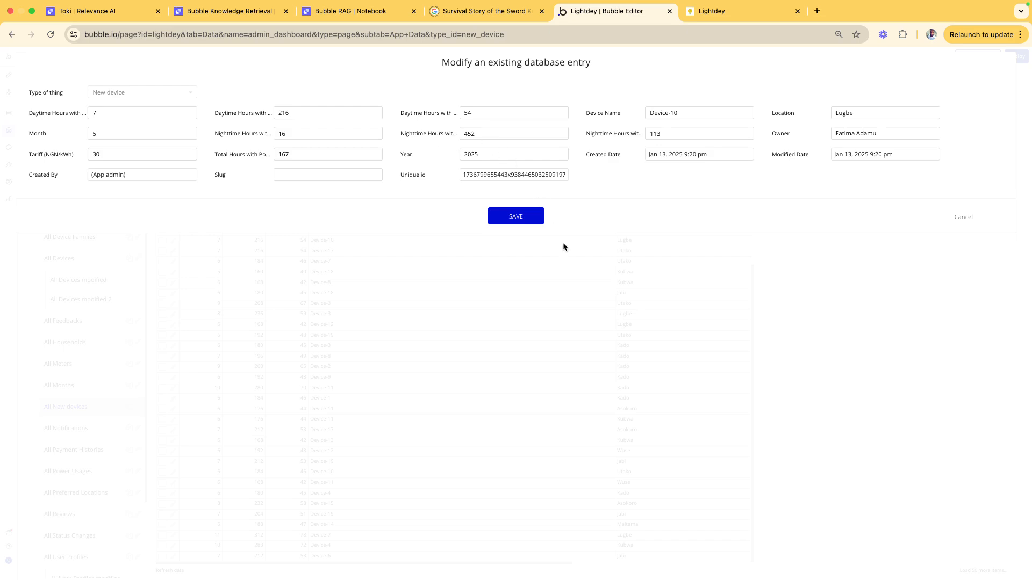
click(962, 218)
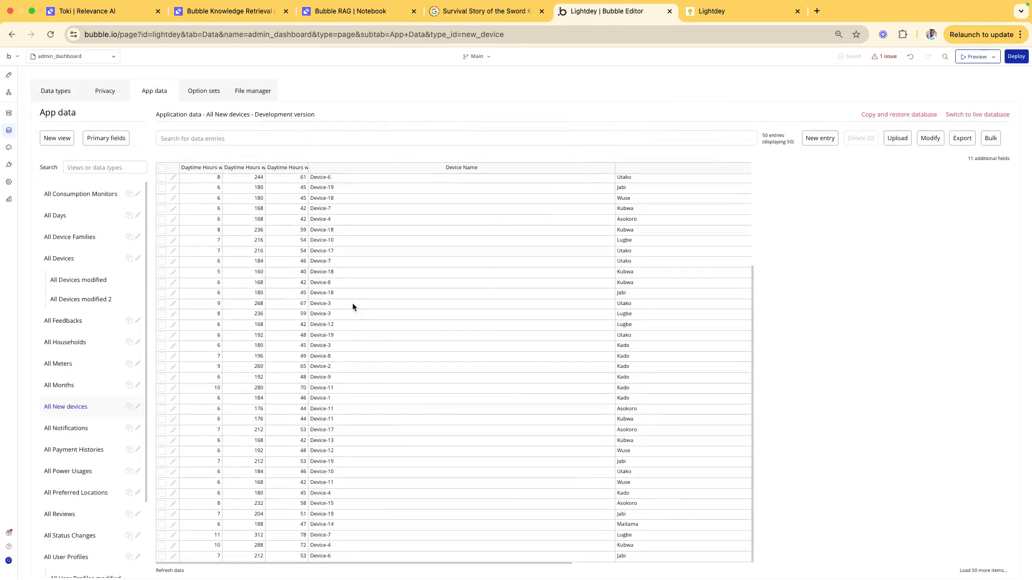
scroll(294, 304, up, 5)
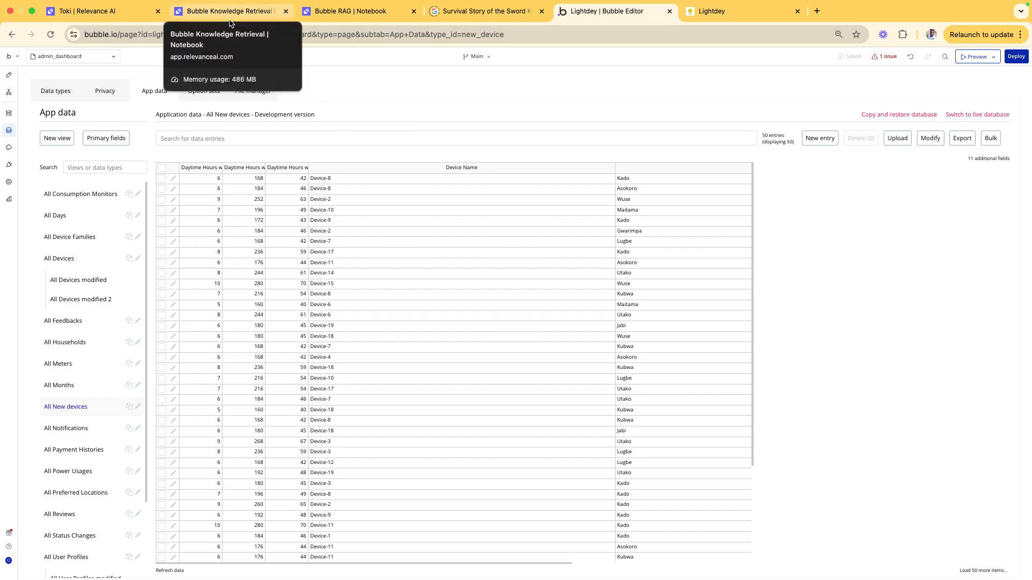
click(719, 13)
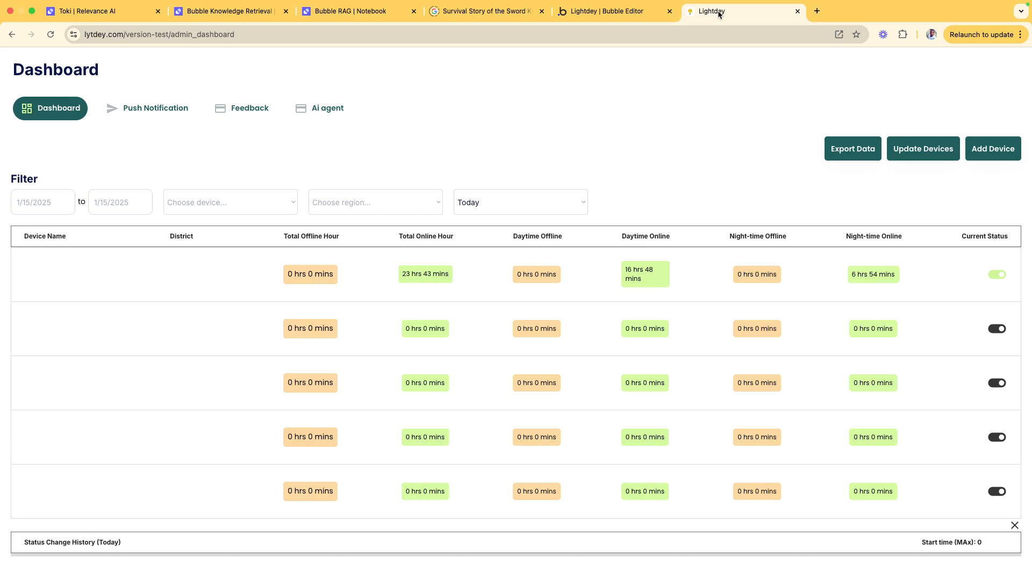
click(641, 15)
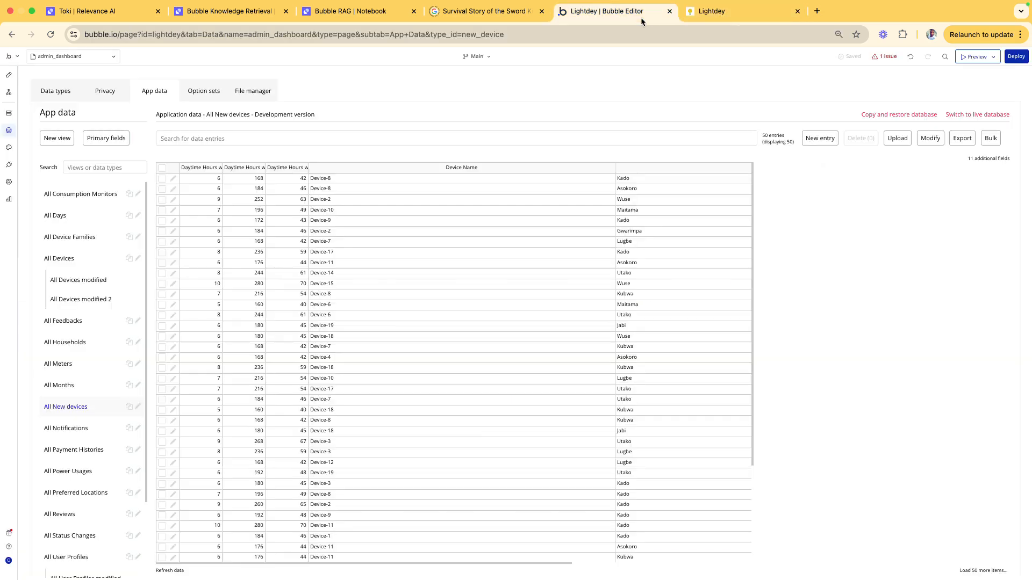
Switch to the Bubble RAG tool and view the request method options of its Bubble.io knowledge source step
click(361, 15)
scroll(424, 207, up, 10)
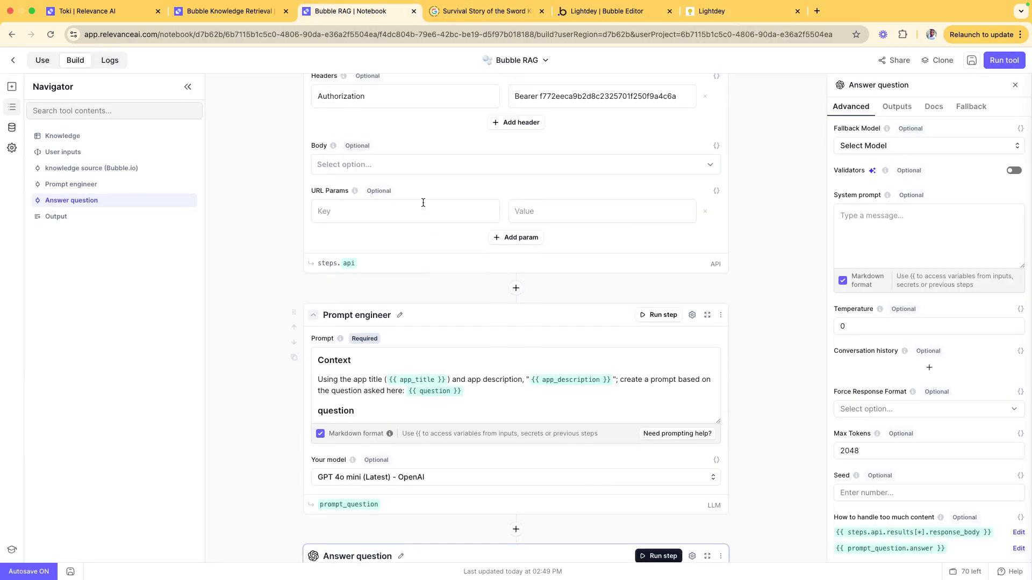
scroll(424, 207, up, 2)
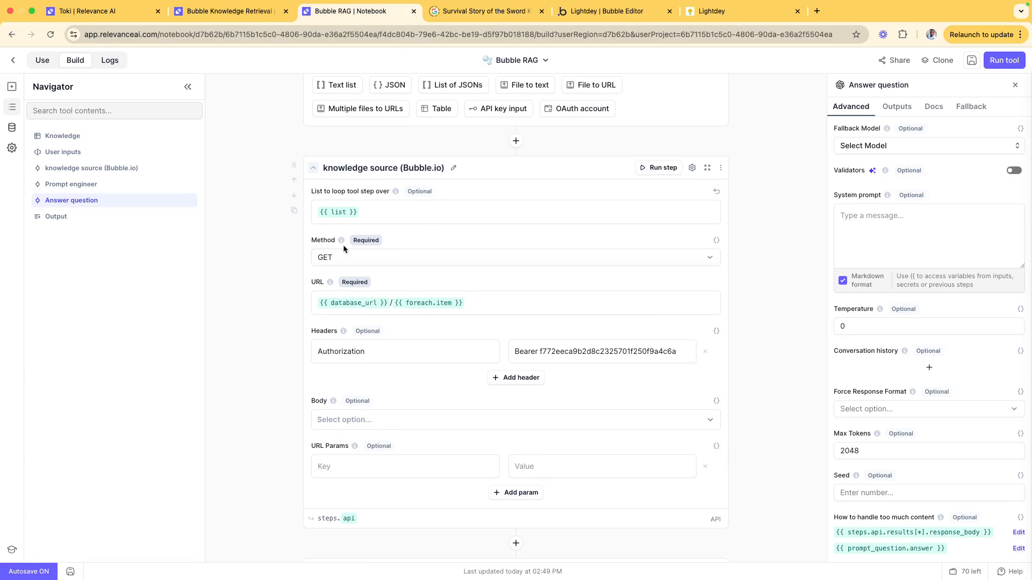
click(339, 261)
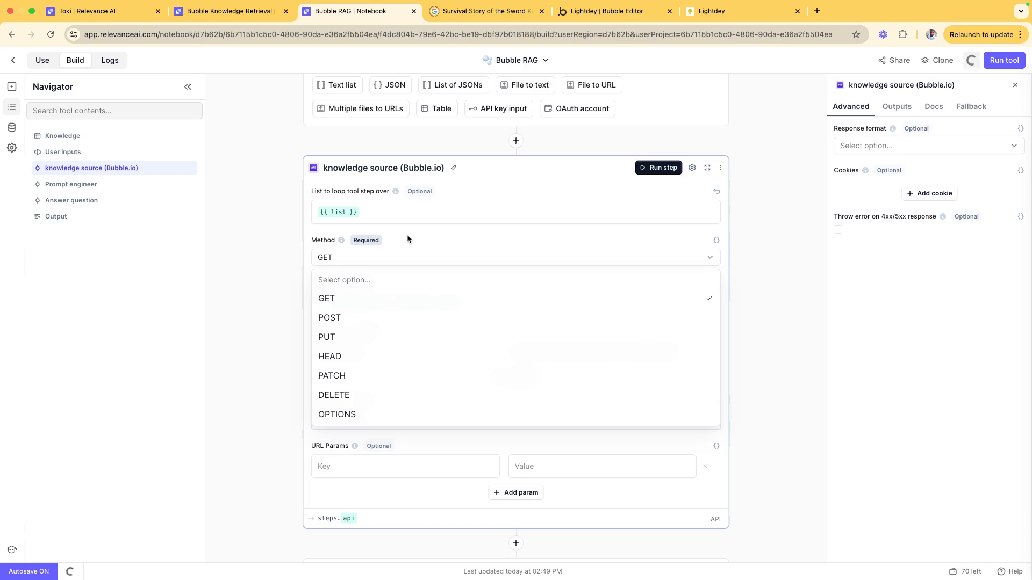
Switch to the Bubble editor and examine the API settings and the New Device privacy rule's Modify via API permission
click(598, 12)
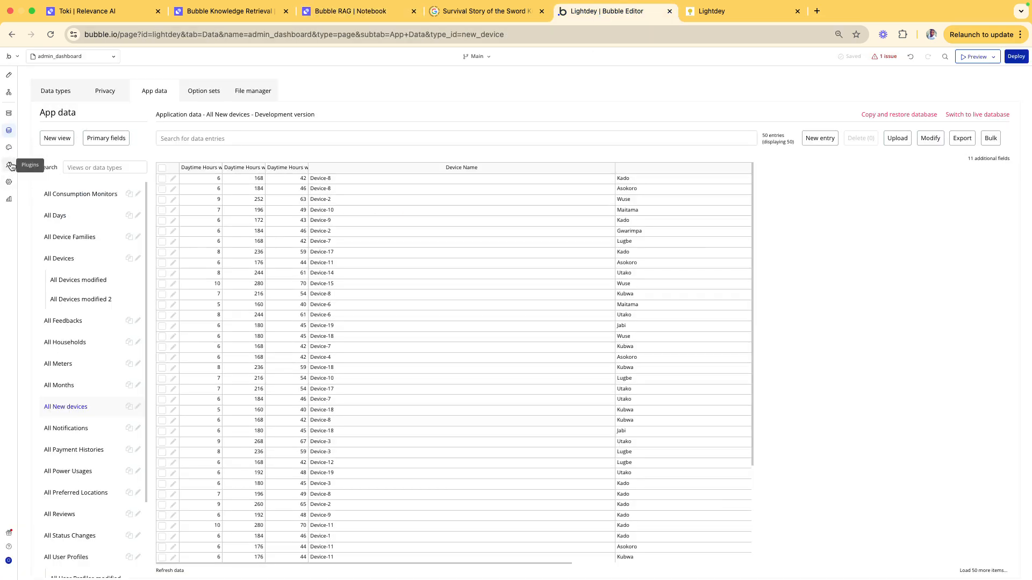
click(9, 181)
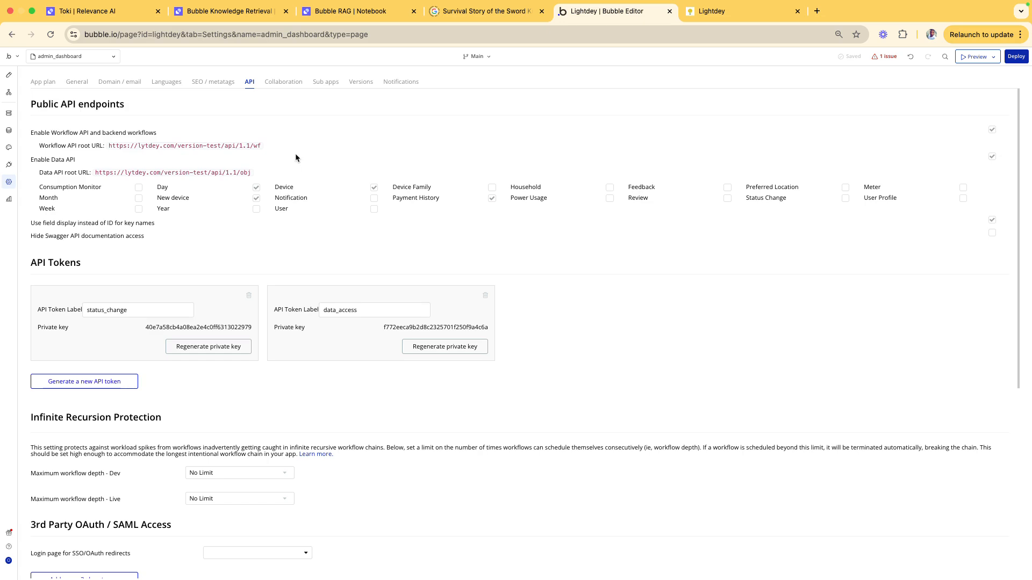
click(8, 130)
click(118, 92)
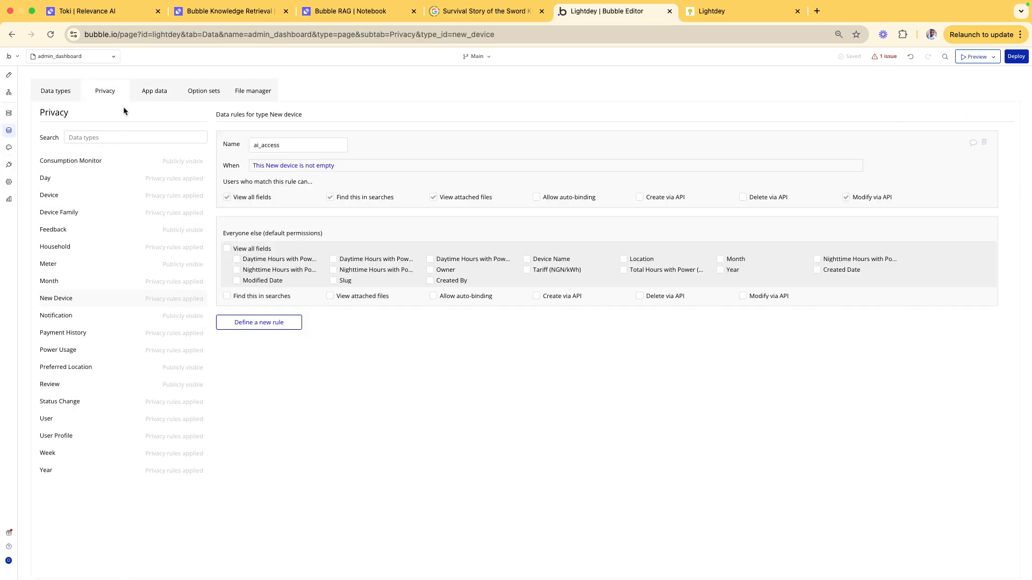
click(844, 199)
Return to the Bubble RAG tool, close the method options unchanged, and review its remaining steps down to the tool output
click(312, 28)
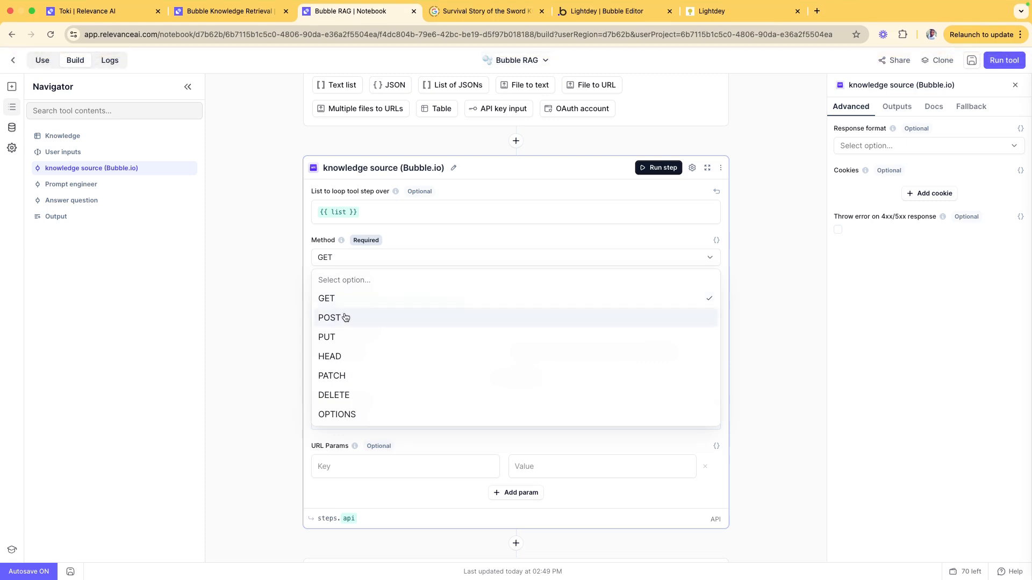
click(310, 254)
scroll(397, 516, down, 4)
scroll(398, 517, down, 8)
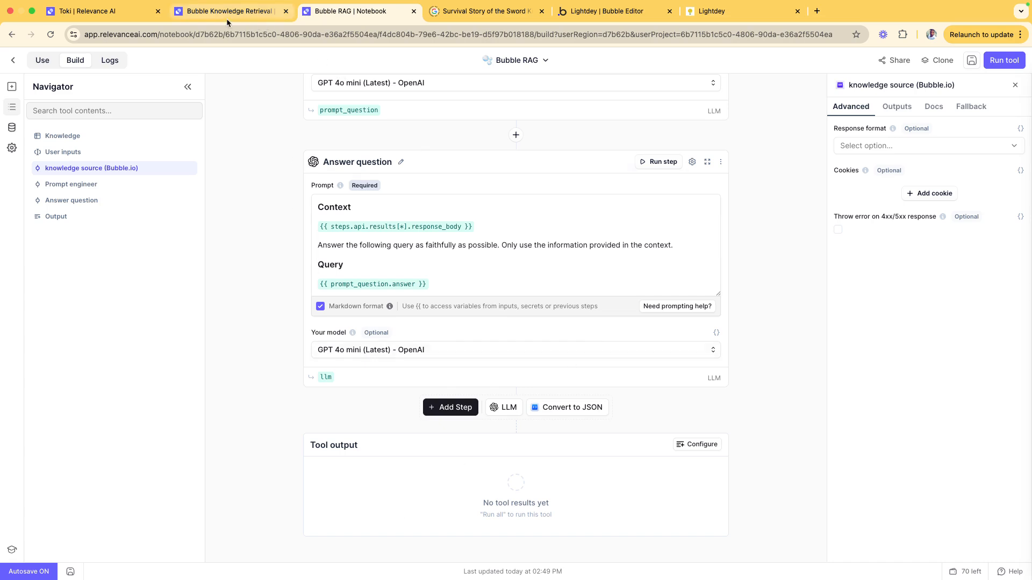
Switch to the Toki agent and send the task "Retrieve the top 3 locations with the highest average weekly power availability"
click(118, 12)
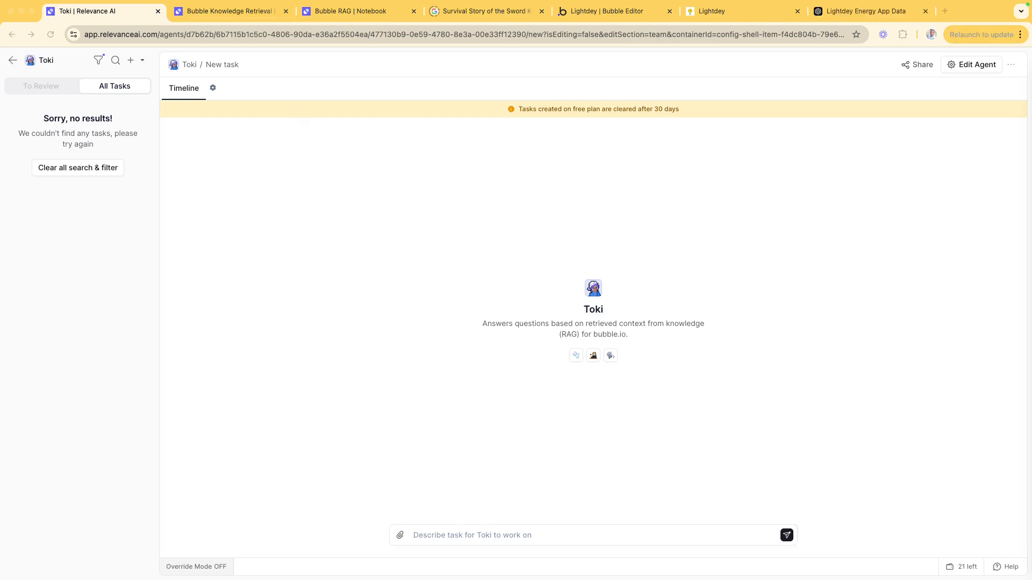
click(482, 537)
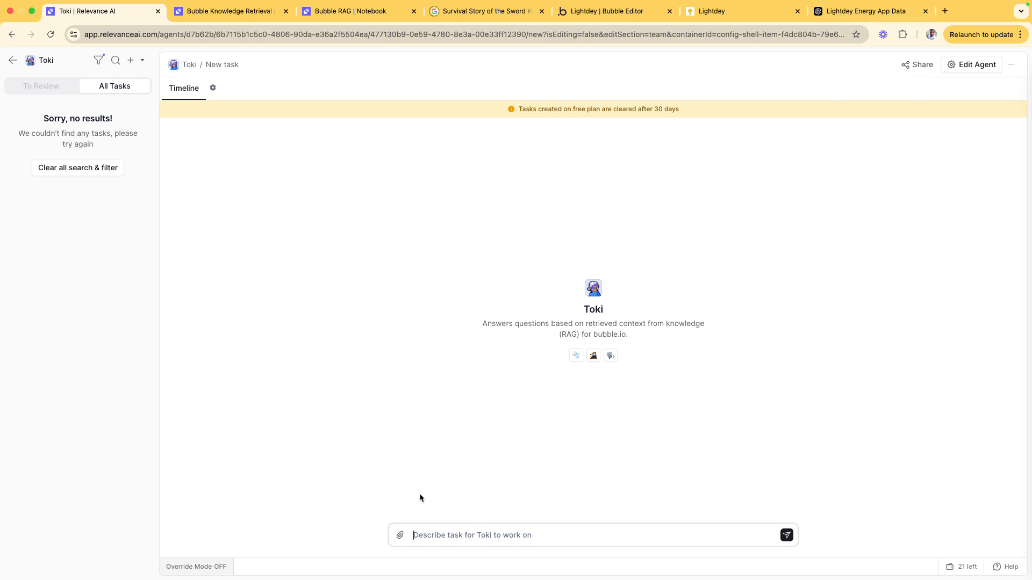
text(Retrieve the top 3 locations with the highest average weekly power availability)
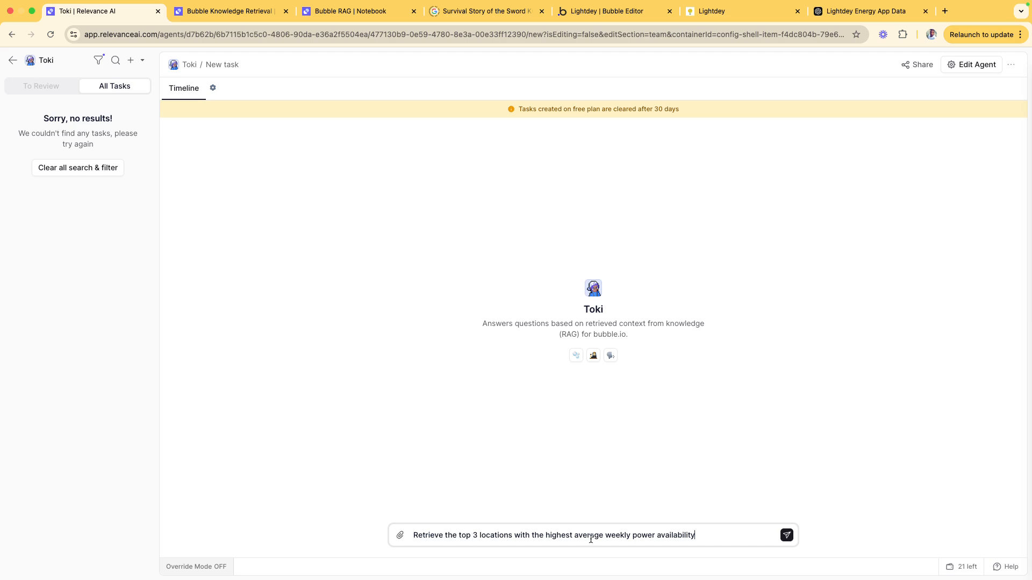
click(785, 535)
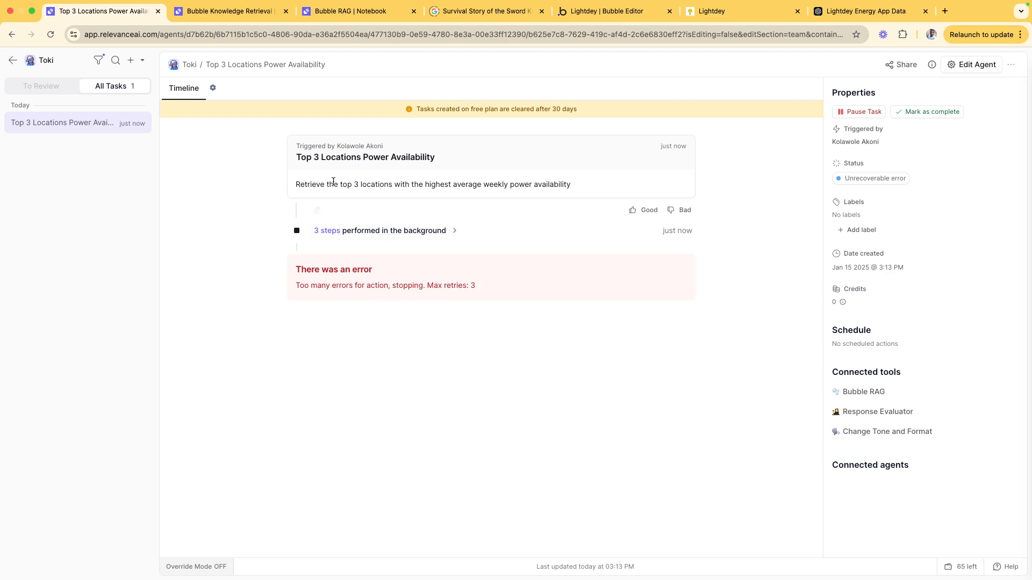
In the Bubble RAG tool, set the default Question to ask to "Retrieve the top 3 locations with the highest average weekly power availability"
click(248, 16)
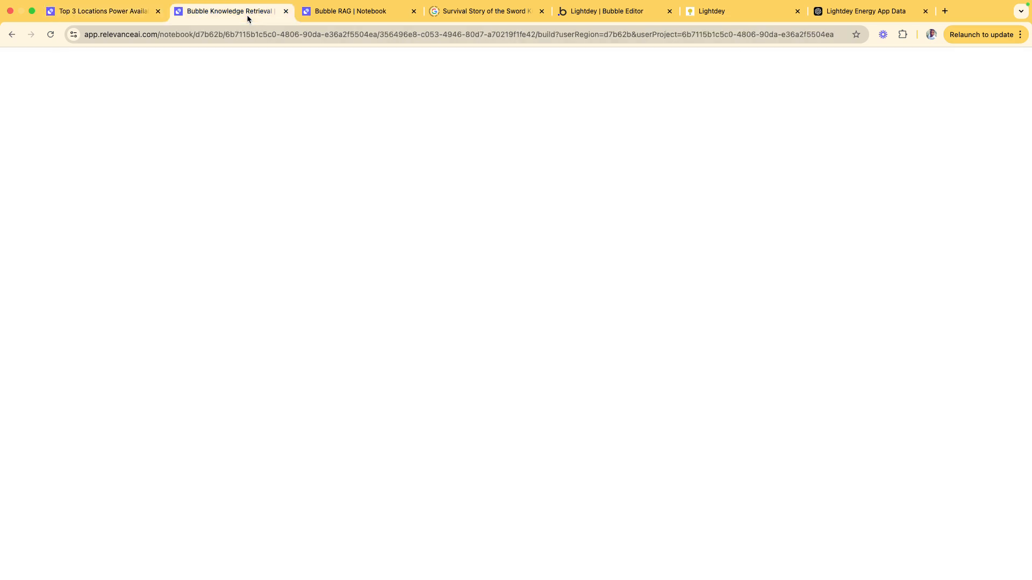
click(322, 10)
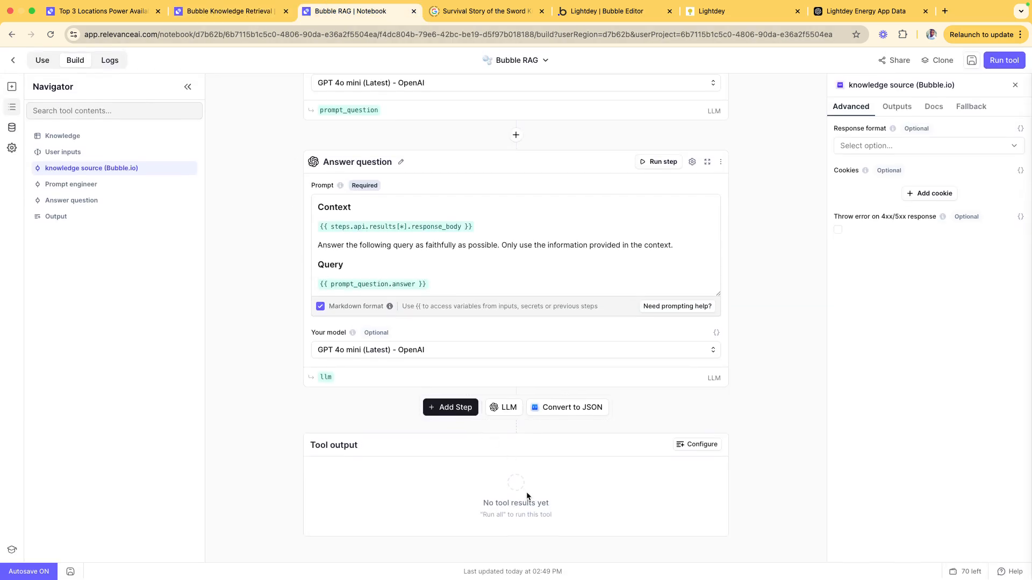
scroll(514, 253, up, 1)
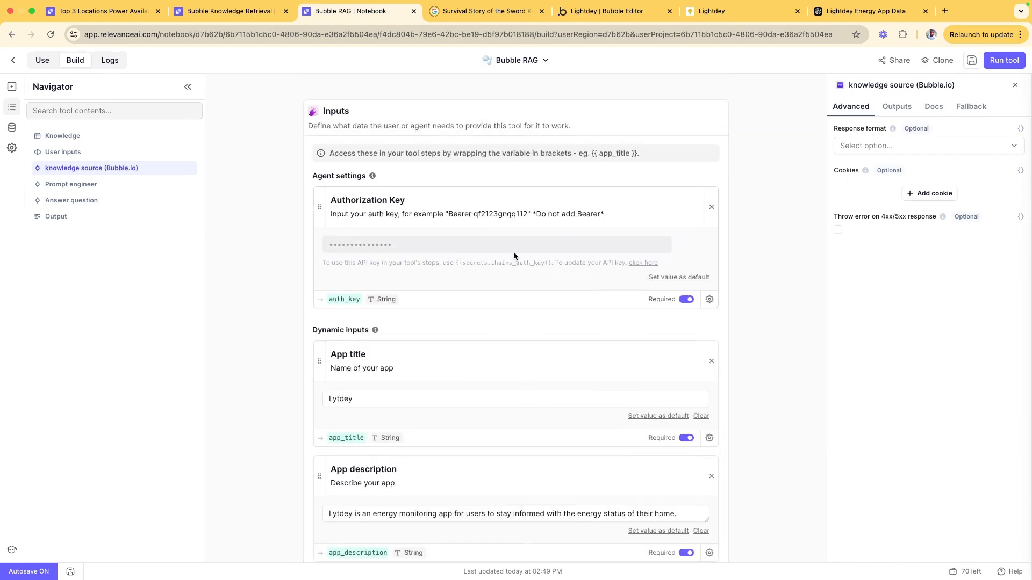
scroll(514, 252, down, 5)
scroll(486, 422, down, 3)
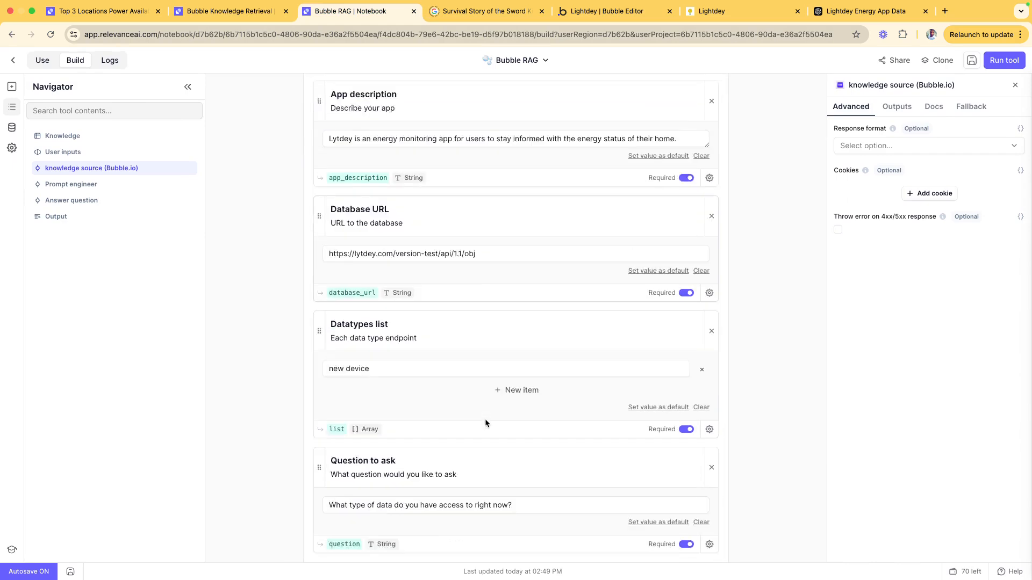
scroll(486, 423, up, 3)
scroll(565, 290, down, 6)
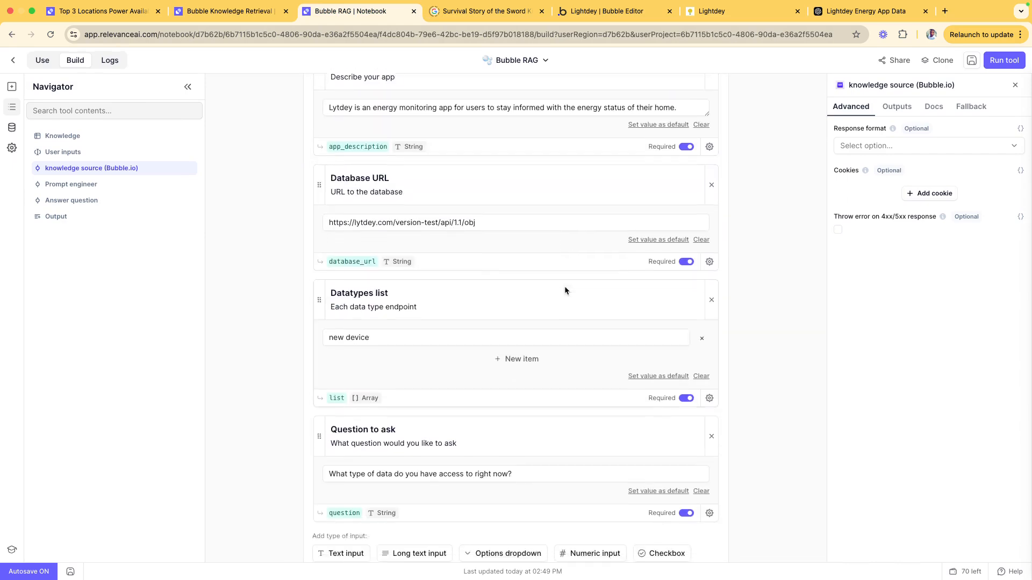
click(517, 342)
key(super+a)
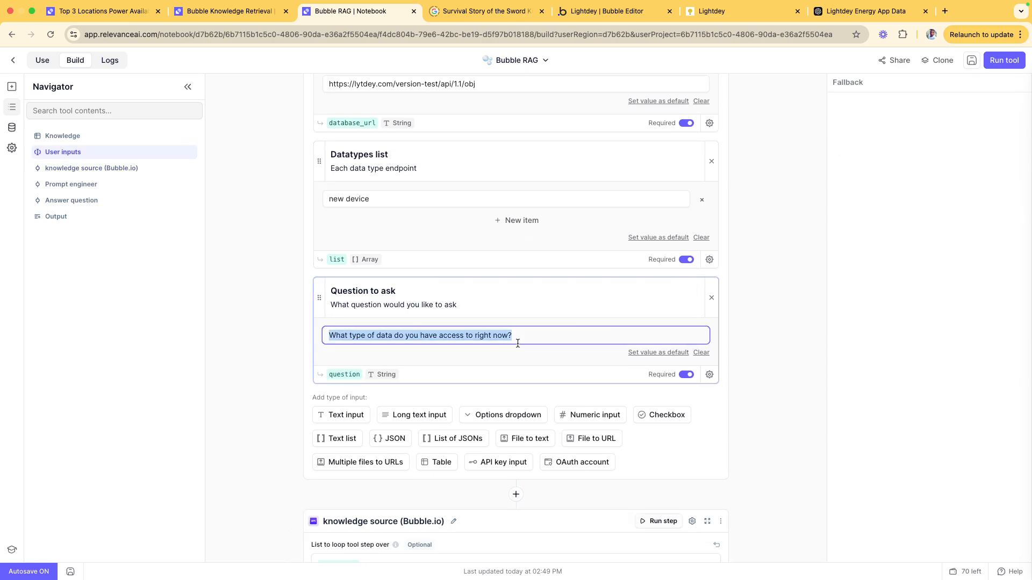
text(Retrieve the top 3 locations with the highest average weekly power availability)
click(667, 352)
scroll(650, 379, down, 15)
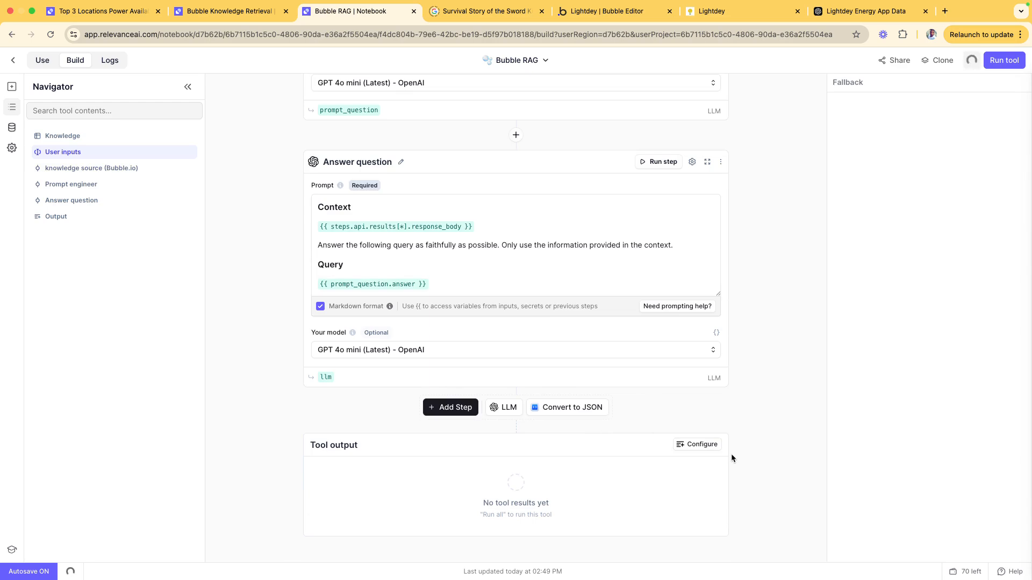
Run the Bubble RAG tool and expand its full output
click(998, 61)
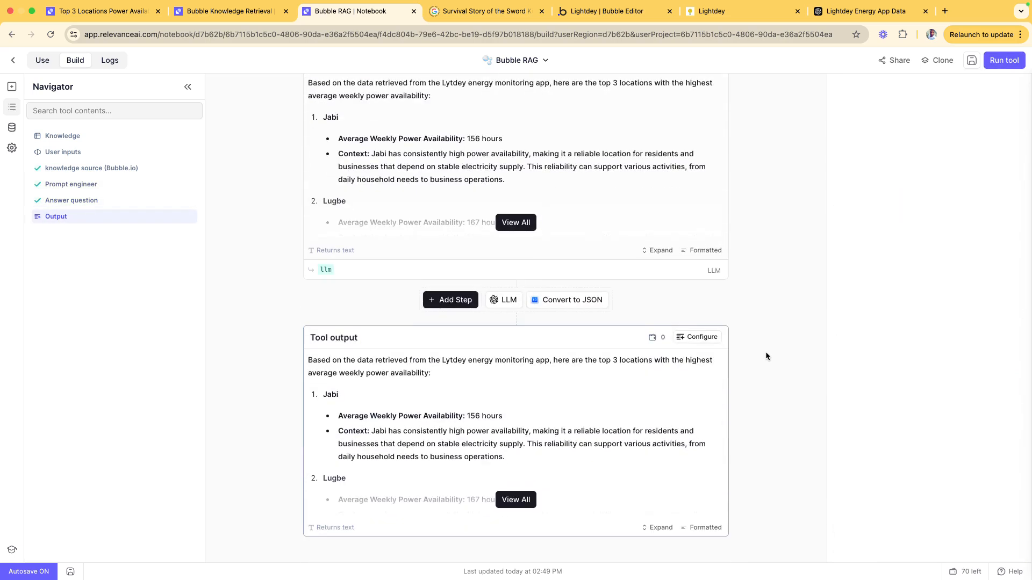
click(517, 501)
scroll(519, 457, down, 4)
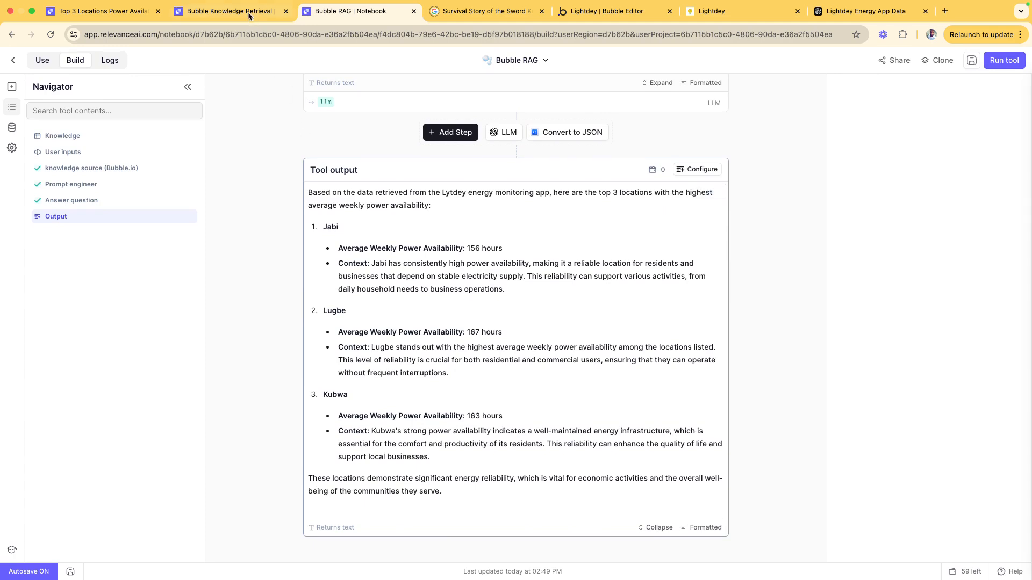
Return to Toki's Top 3 Locations task and examine the inputs and error of its first Bubble RAG run
click(135, 12)
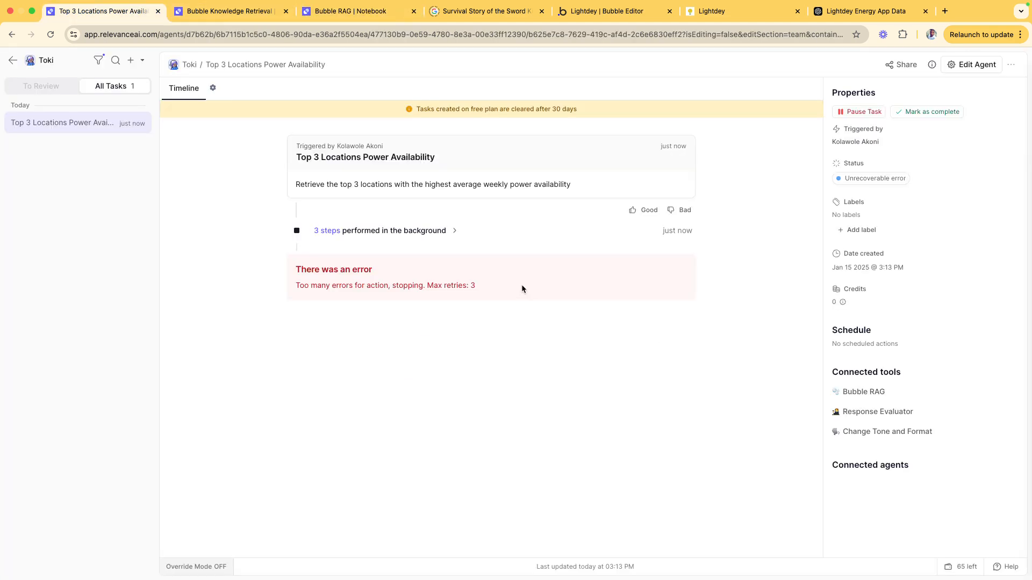
click(326, 232)
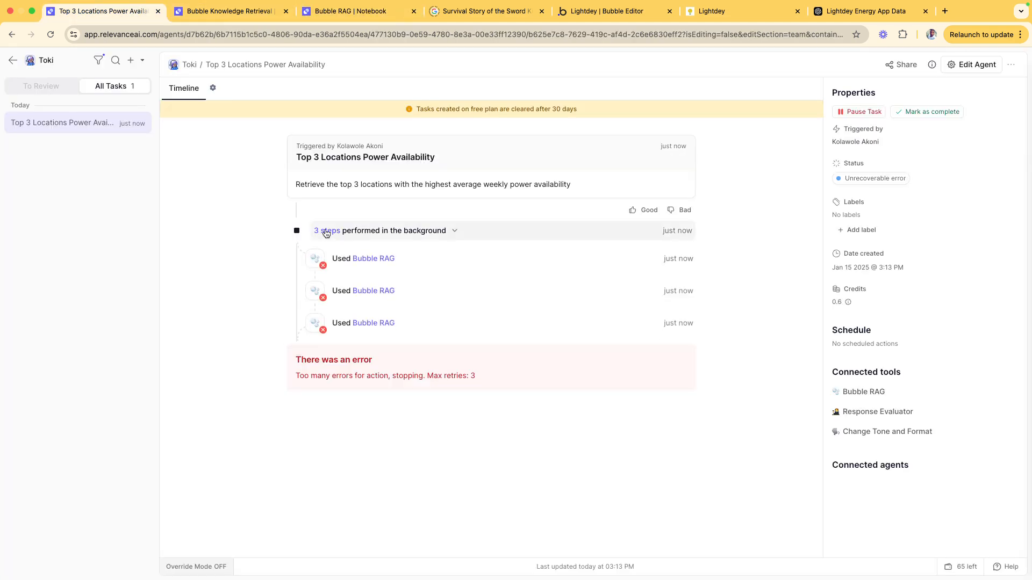
click(373, 258)
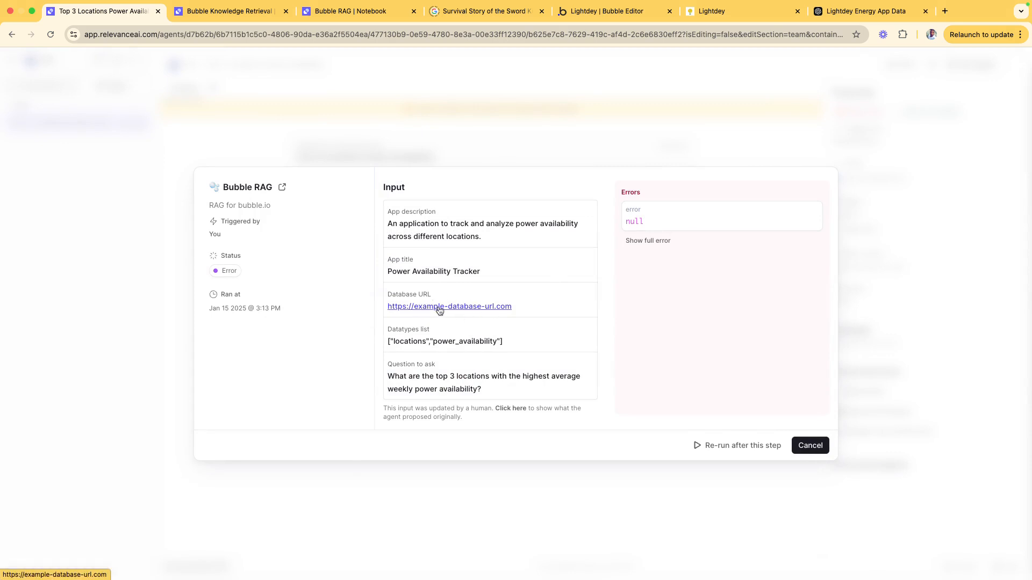
click(812, 446)
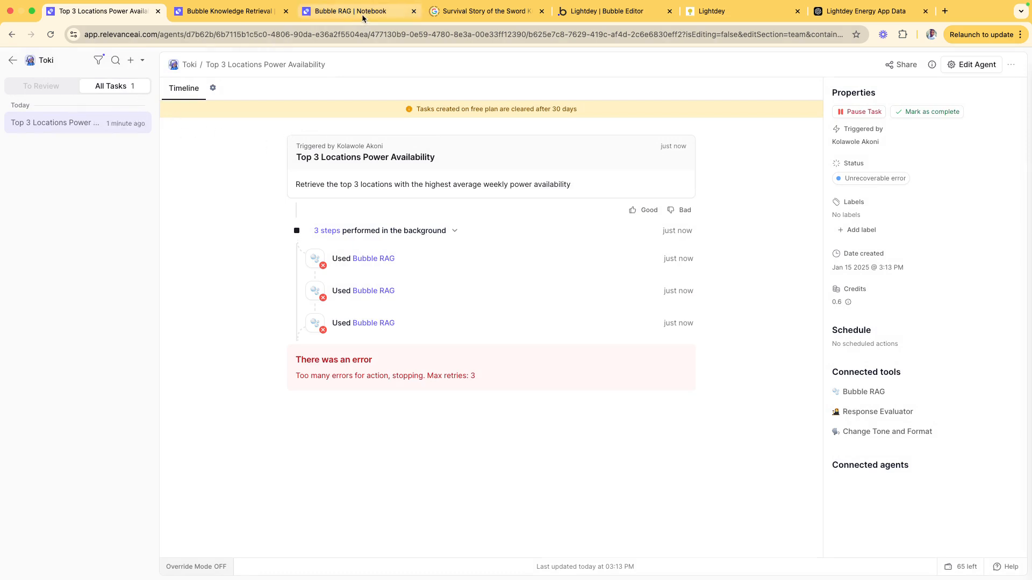
click(359, 258)
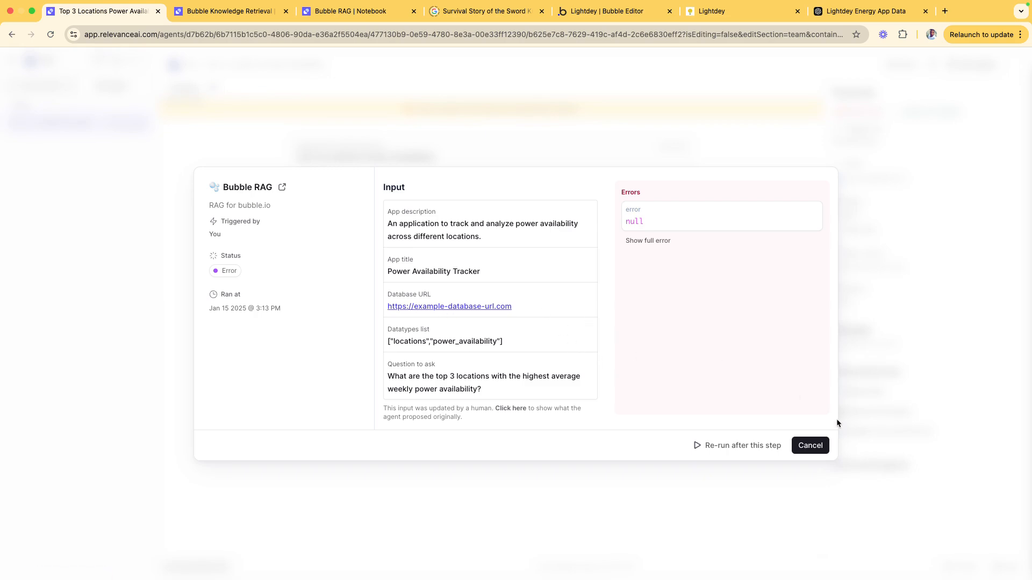
click(809, 446)
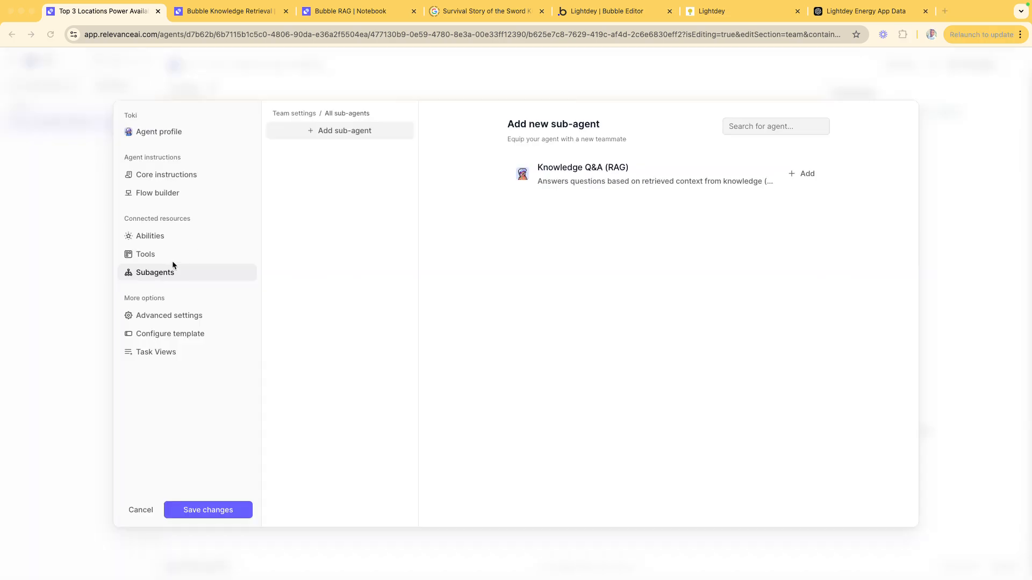
Check Toki's Bubble RAG settings, and make the Database URL input an agent setting in the Bubble RAG tool
click(166, 322)
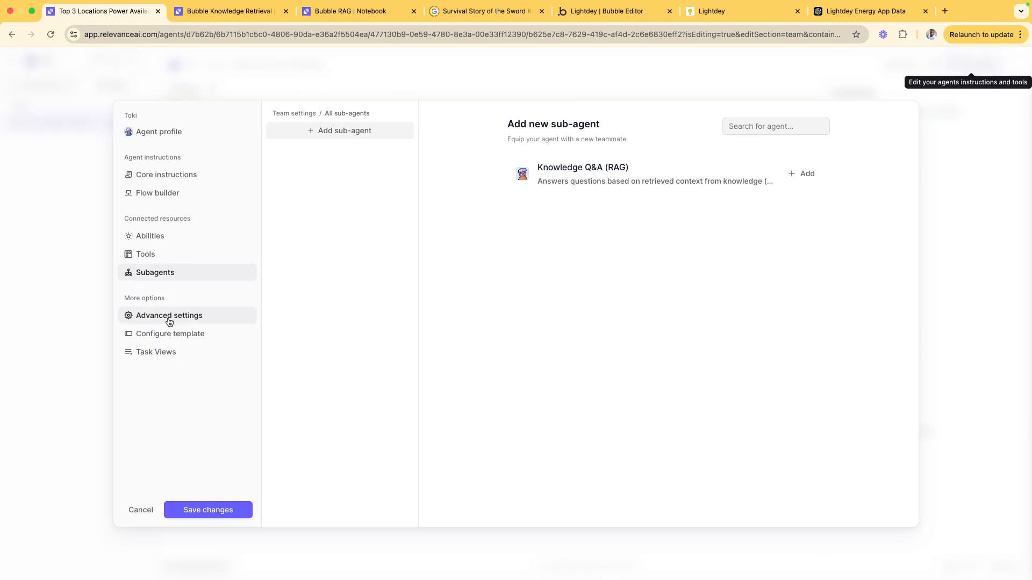
click(167, 255)
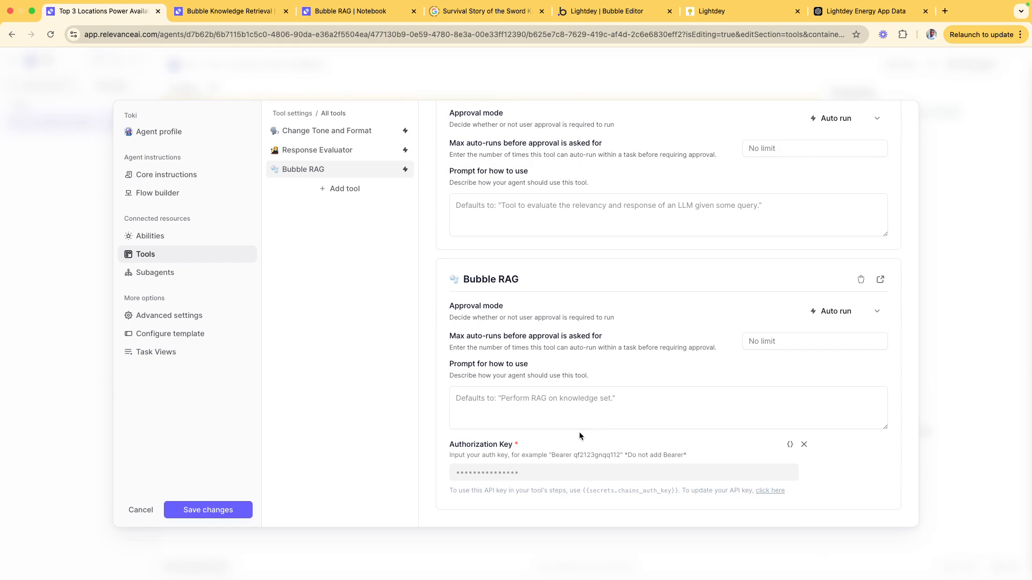
click(338, 12)
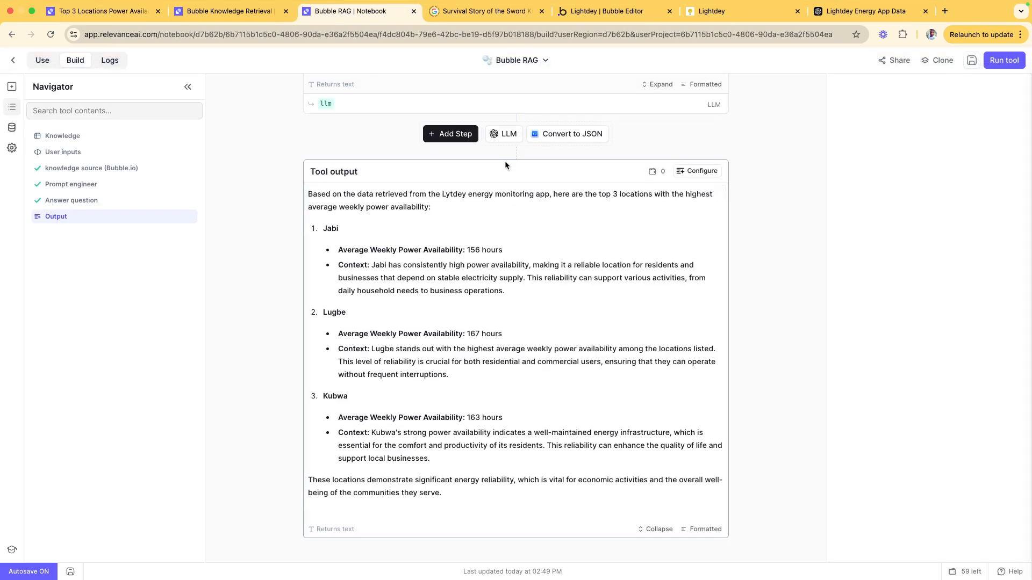
scroll(505, 164, up, 20)
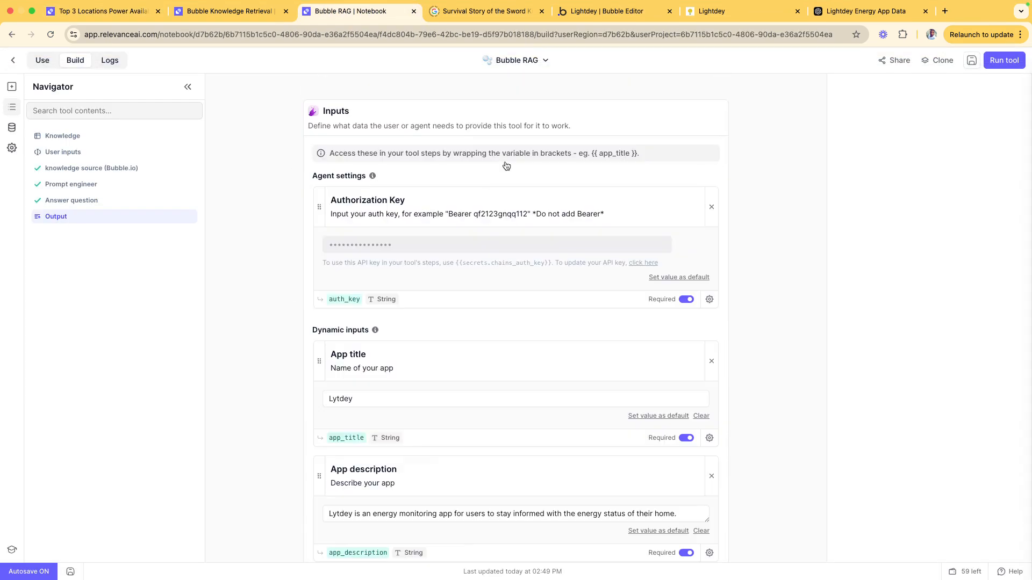
scroll(588, 312, down, 3)
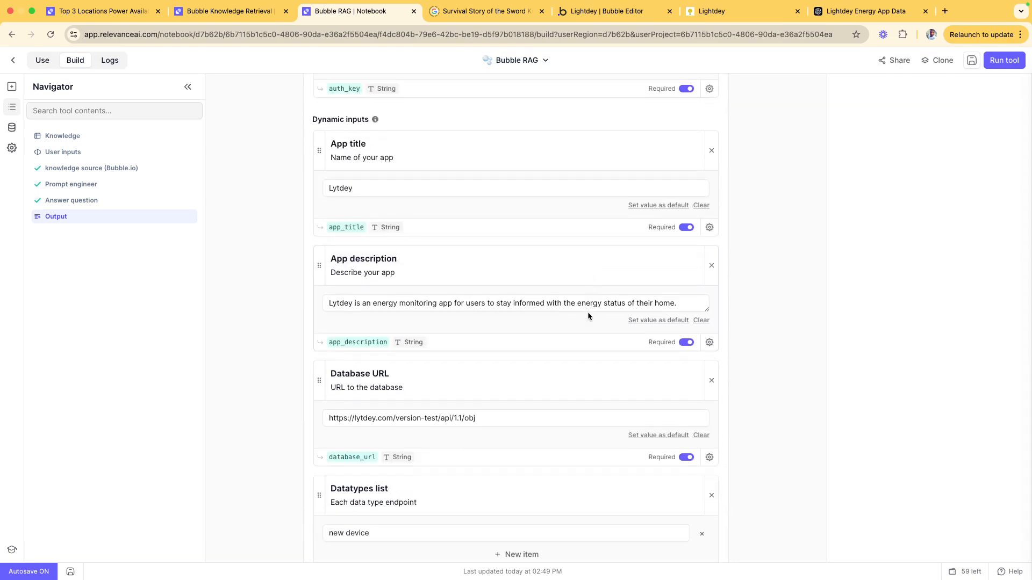
scroll(588, 311, down, 2)
scroll(588, 311, down, 2)
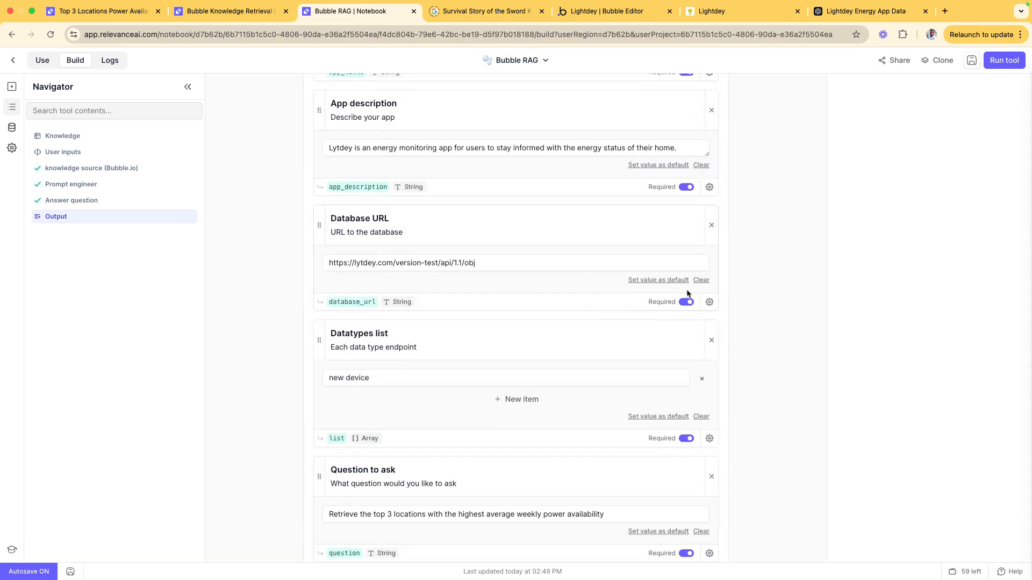
click(710, 302)
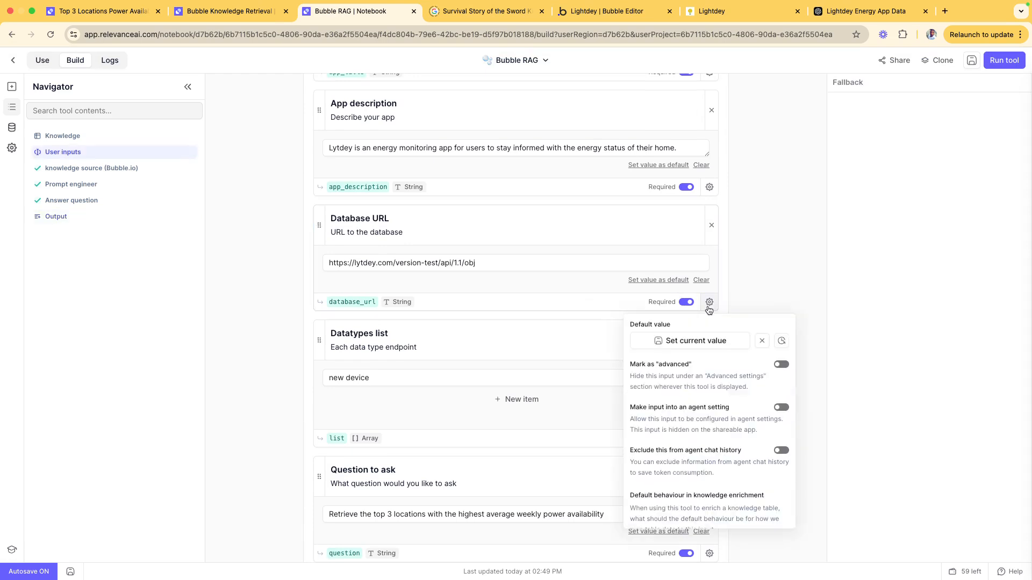
click(781, 407)
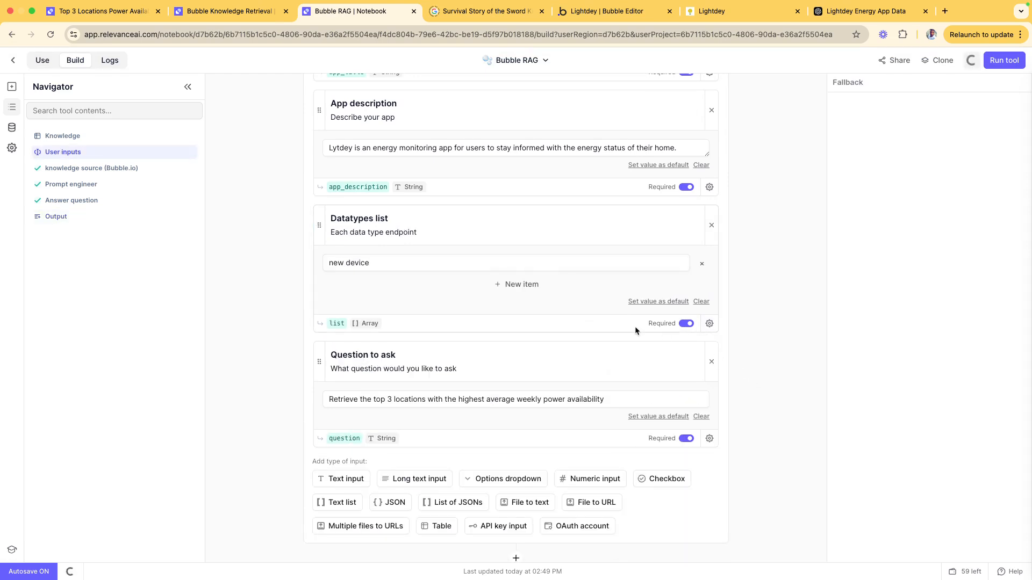
Make the Bubble RAG tool's Datatypes list input an agent setting and review the regrouped inputs
scroll(634, 326, down, 1)
click(710, 310)
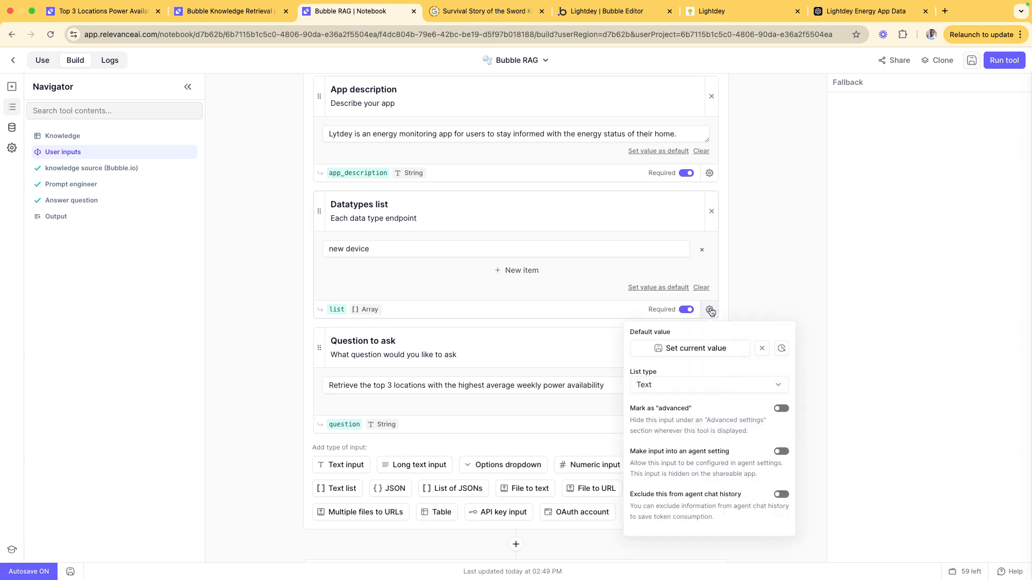
click(779, 451)
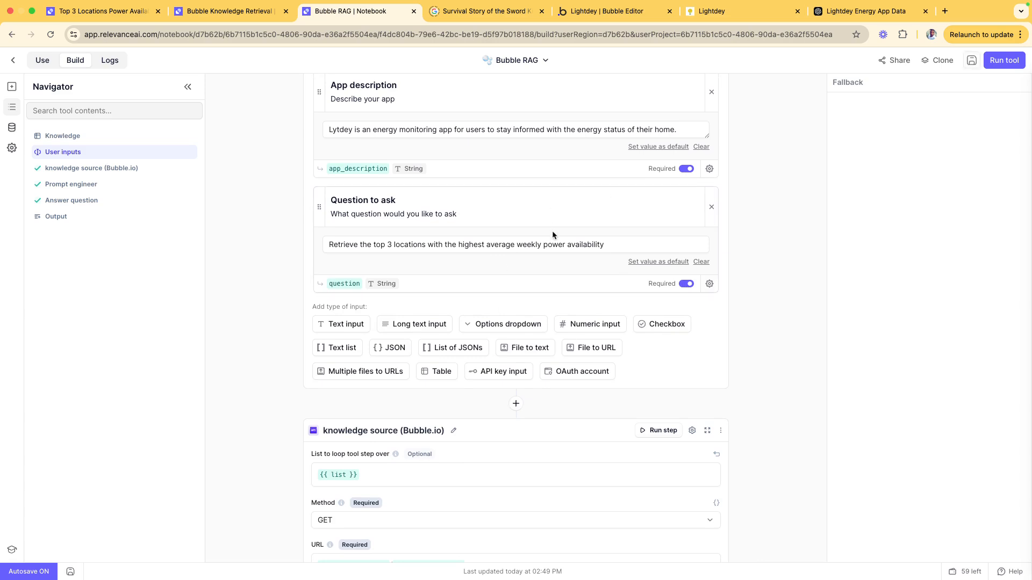
click(709, 284)
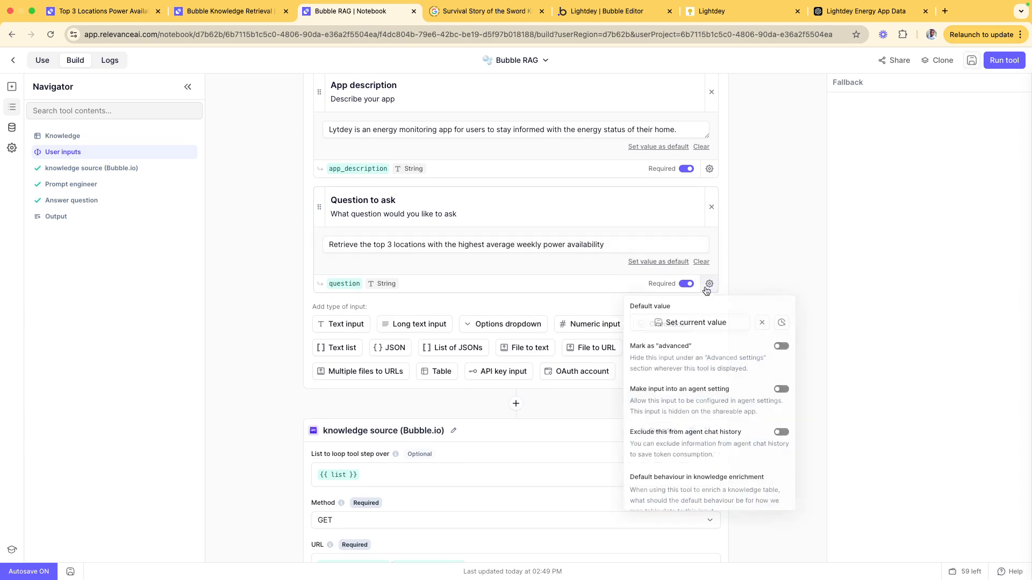
scroll(737, 249, up, 10)
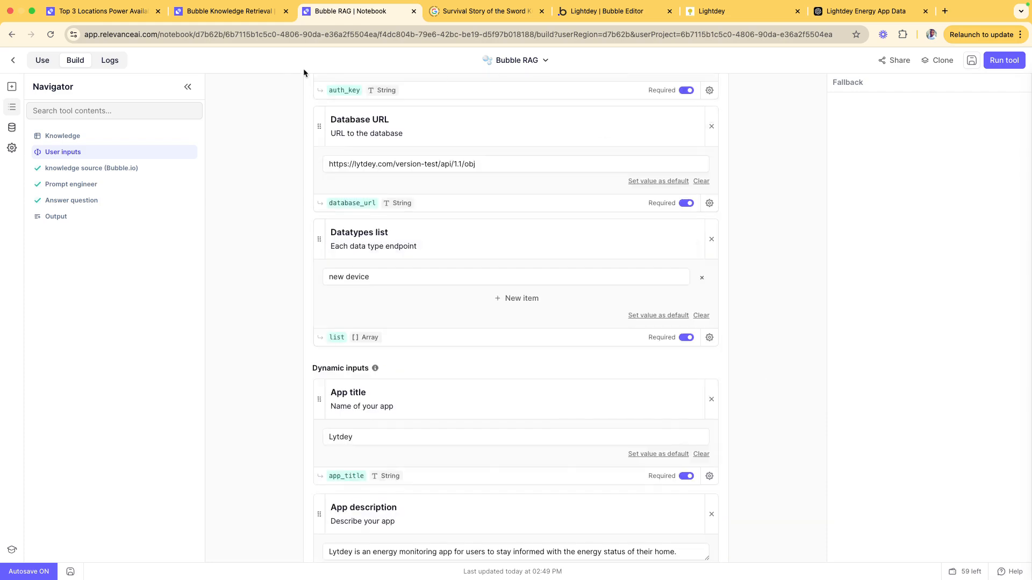
Return to the Toki agent, exit its settings without saving, and reopen the Bubble RAG tool settings
click(129, 16)
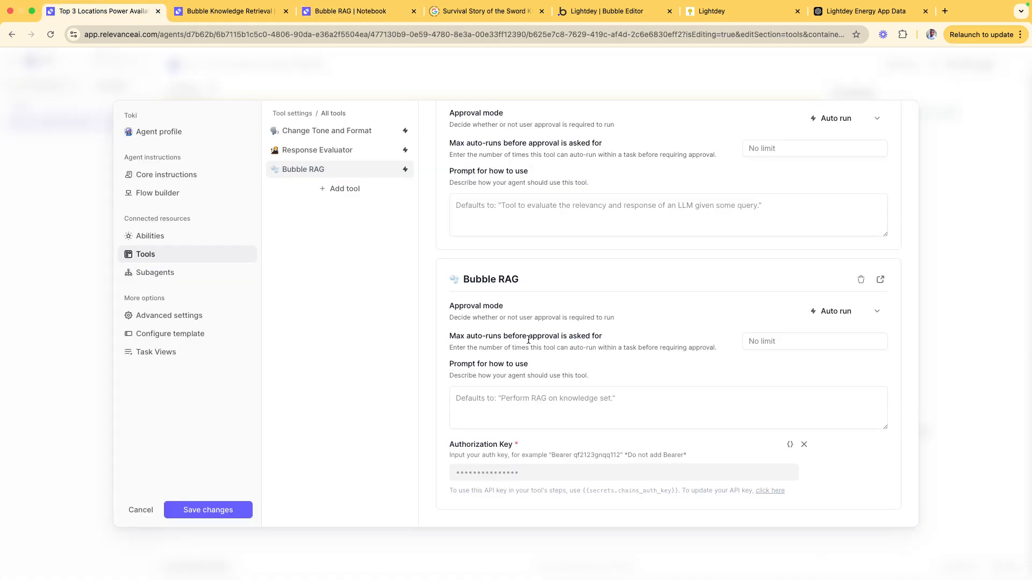
click(101, 144)
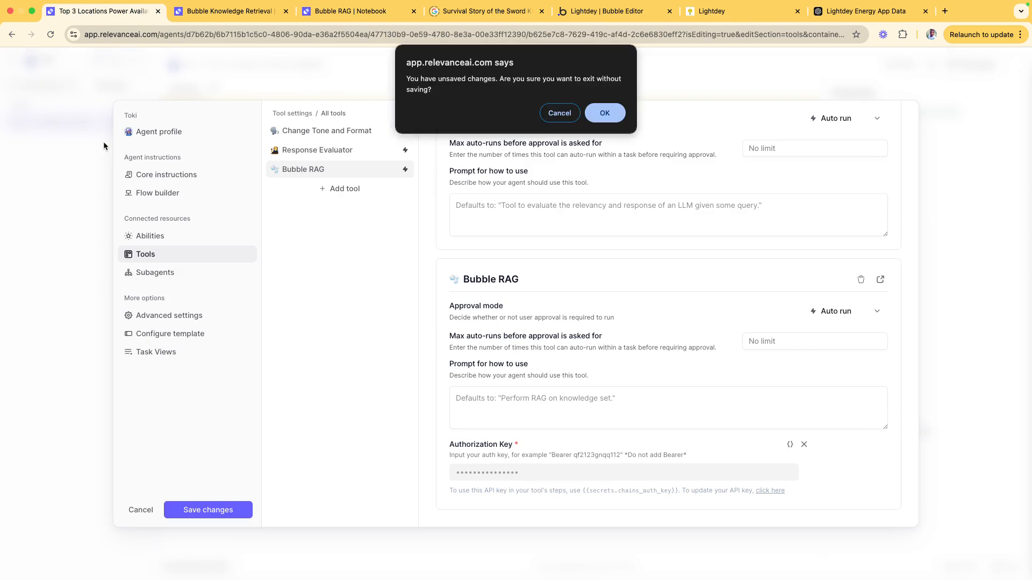
key(Return)
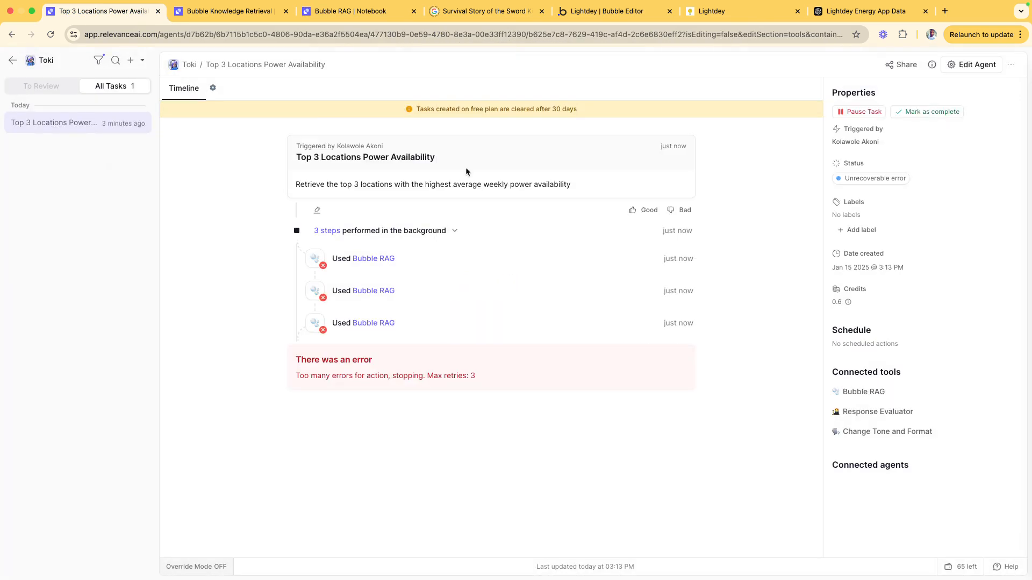
click(970, 65)
scroll(537, 383, down, 3)
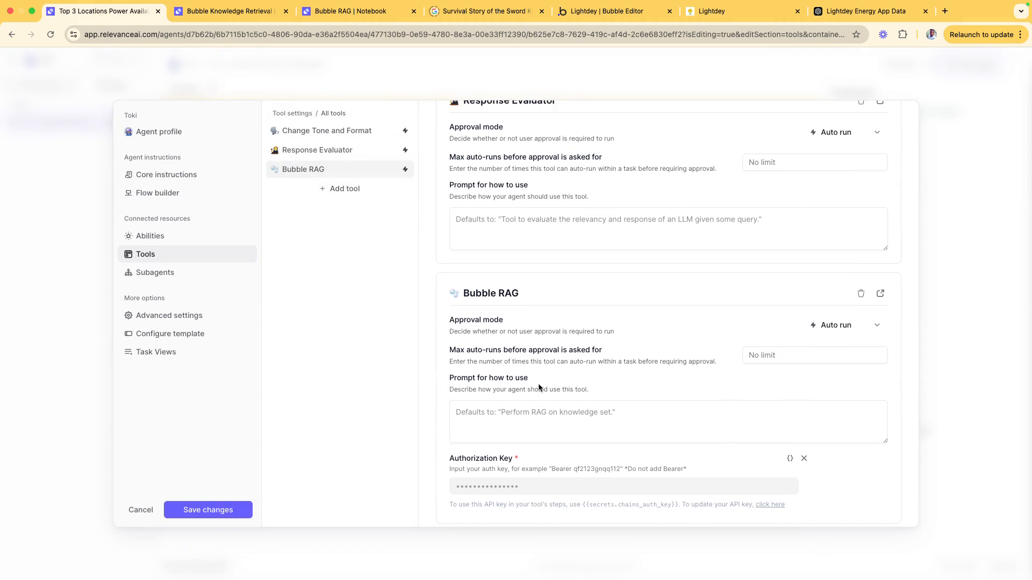
Reload Toki's tool settings, check Bubble RAG's Database URL and Datatypes list, and save the agent changes
click(50, 34)
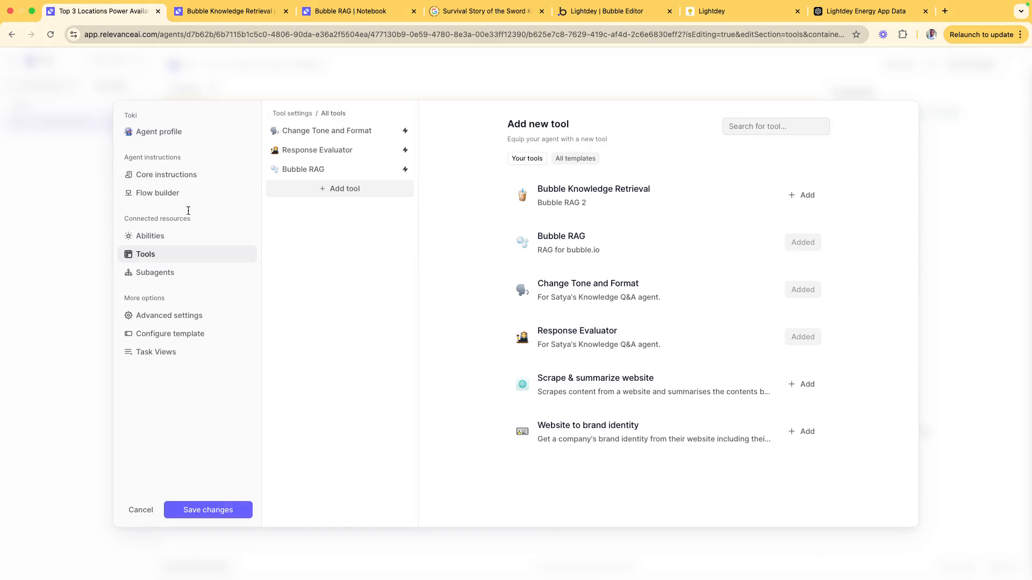
click(319, 170)
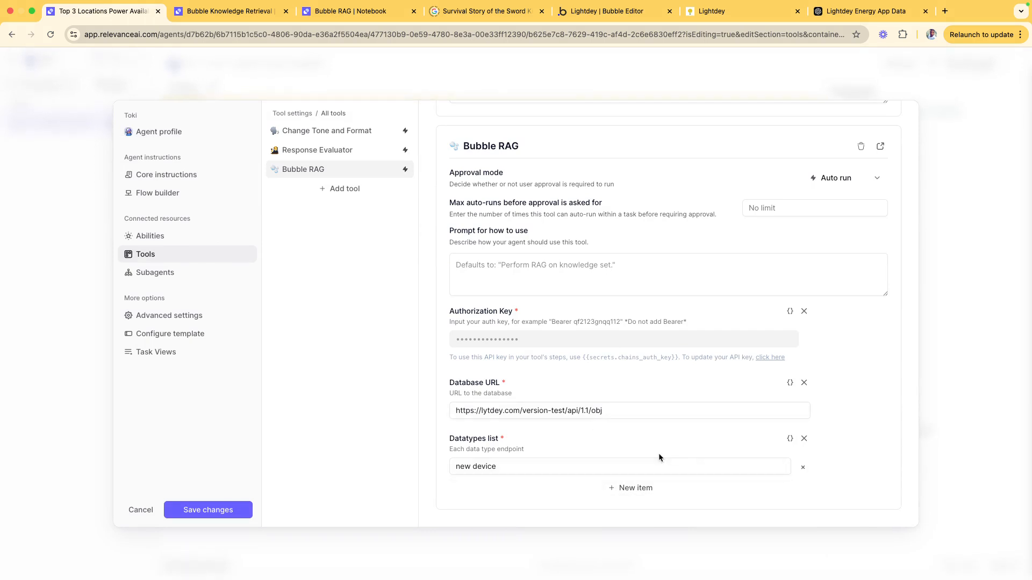
scroll(659, 453, up, 4)
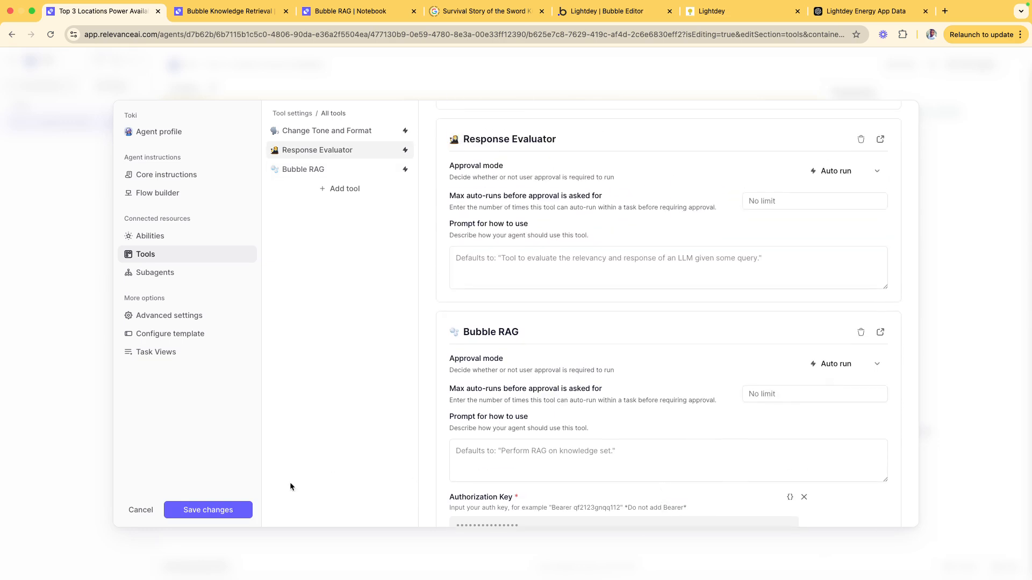
click(210, 510)
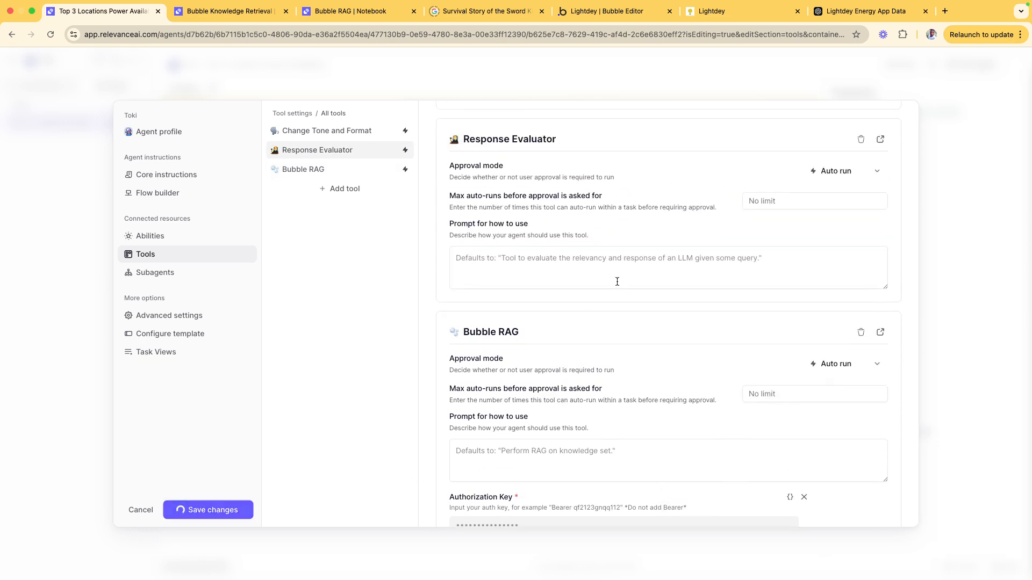
click(908, 63)
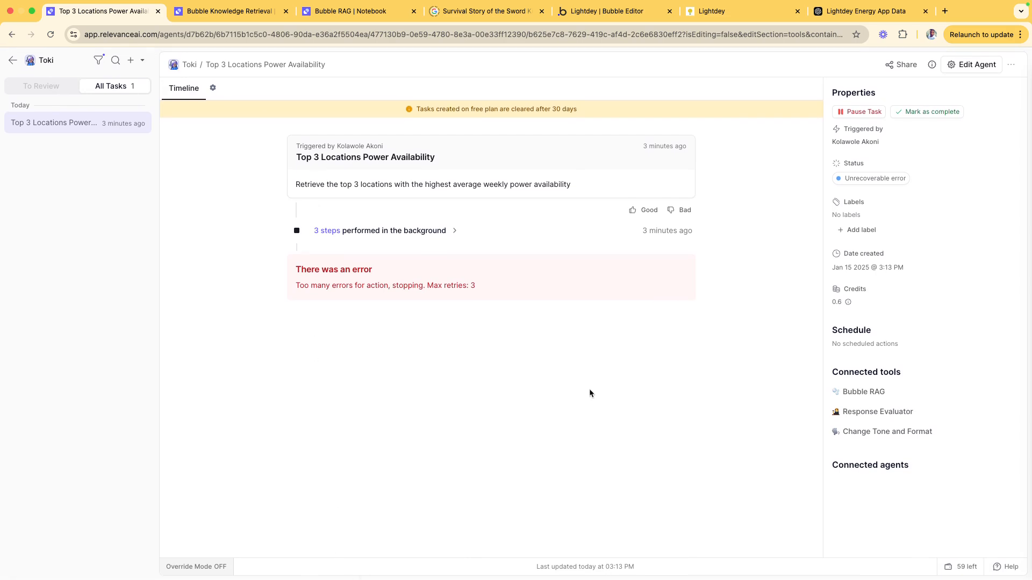
Reopen Toki's failed Top 3 Locations Power Availability task and mark it as complete
click(213, 87)
click(177, 87)
click(13, 60)
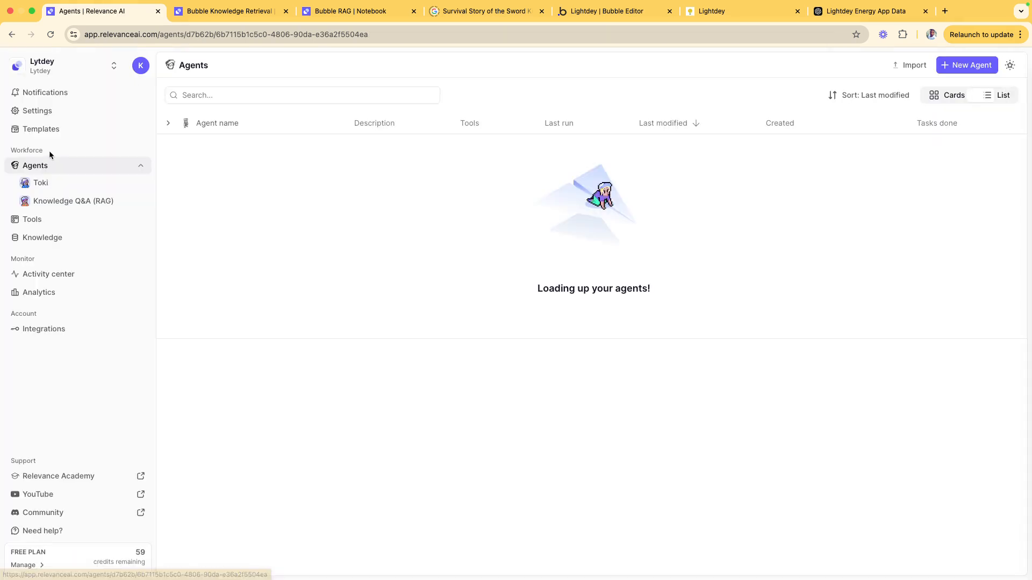
click(44, 184)
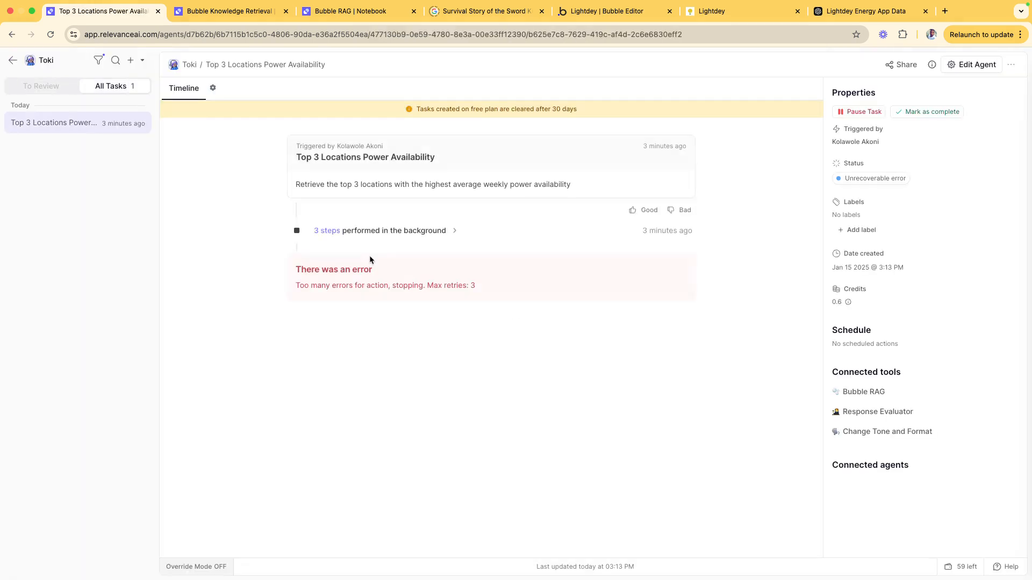
click(678, 211)
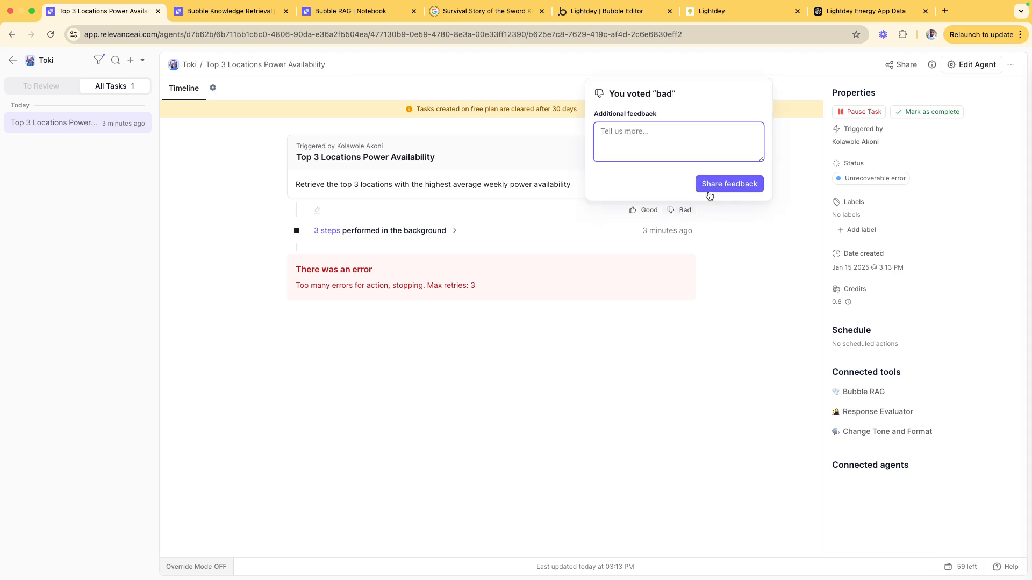
click(700, 248)
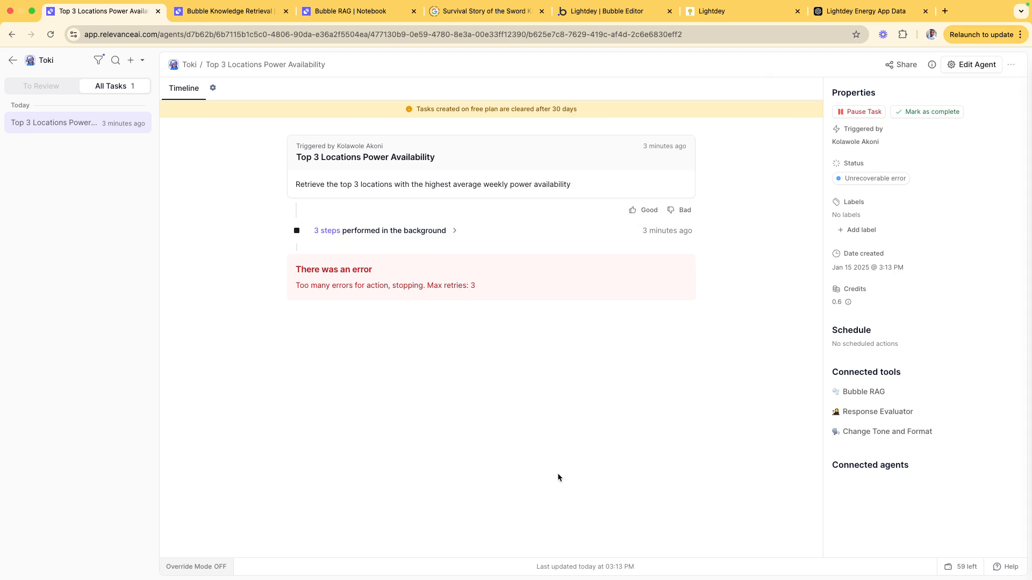
click(915, 113)
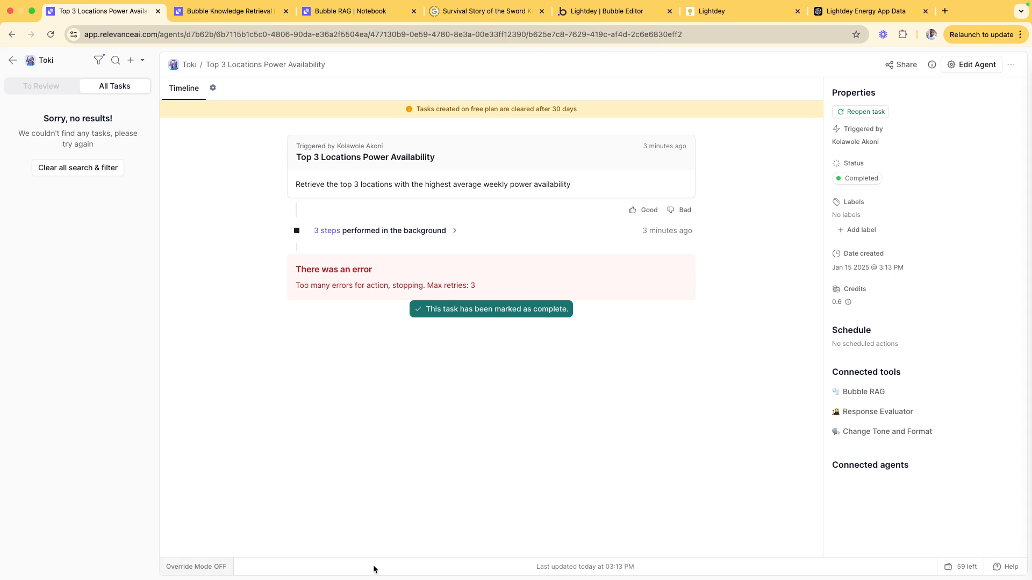
Continue to Override Mode and send Toki the new task "Retrieve the top 3 locations with the highest average weekly power availability"
click(213, 567)
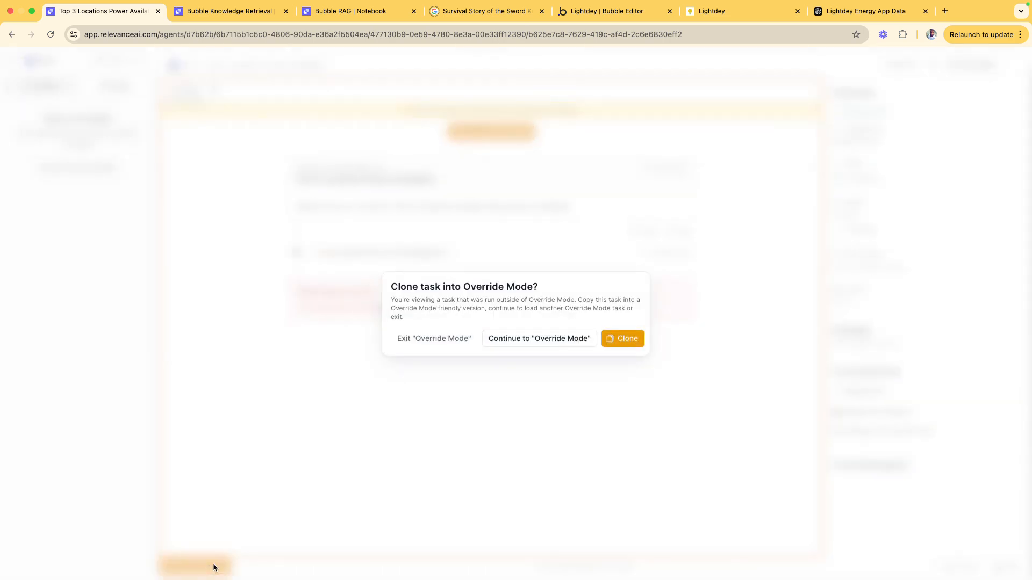
click(543, 337)
click(496, 532)
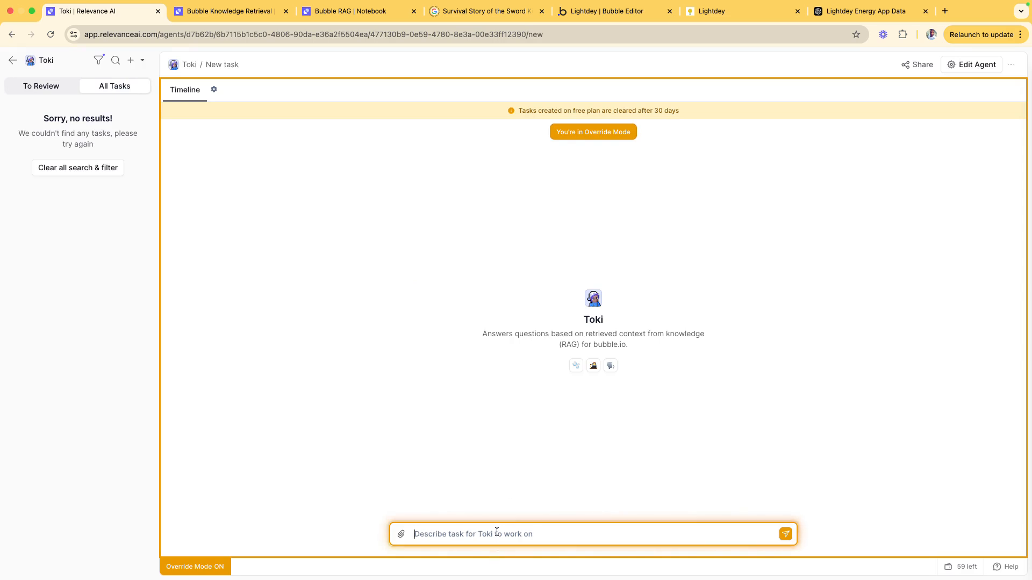
text(Retrieve the top 3 locations with the highest average weekly power availability.)
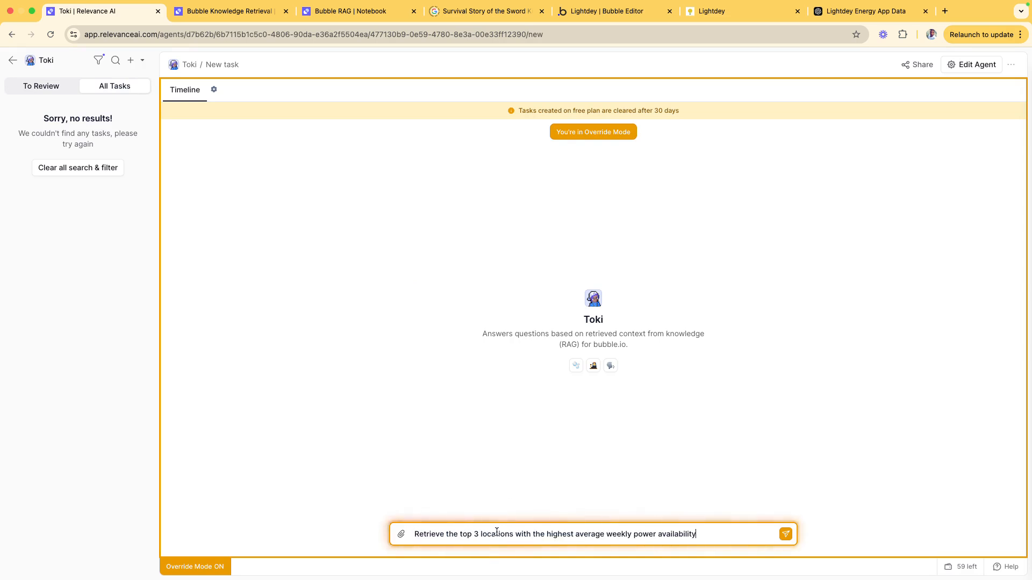
click(785, 534)
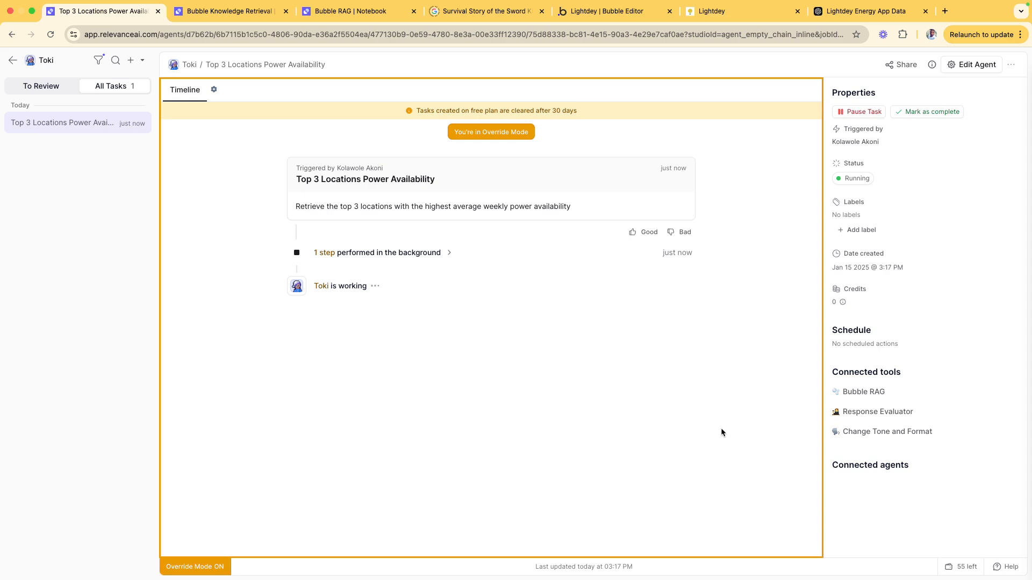
Expand the new task's background steps and read through Toki's full analysis of the locations
click(440, 253)
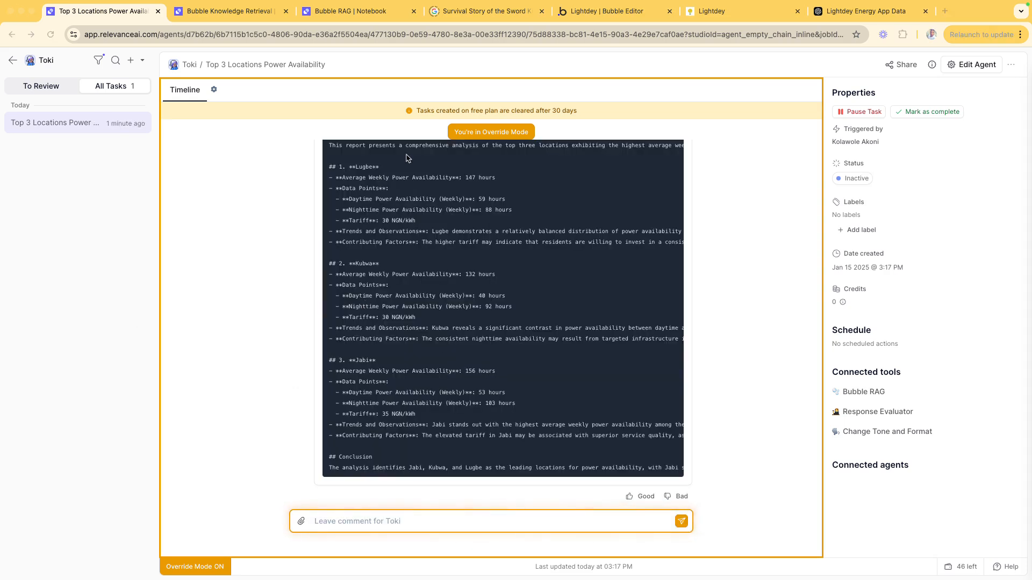
scroll(428, 285, up, 3)
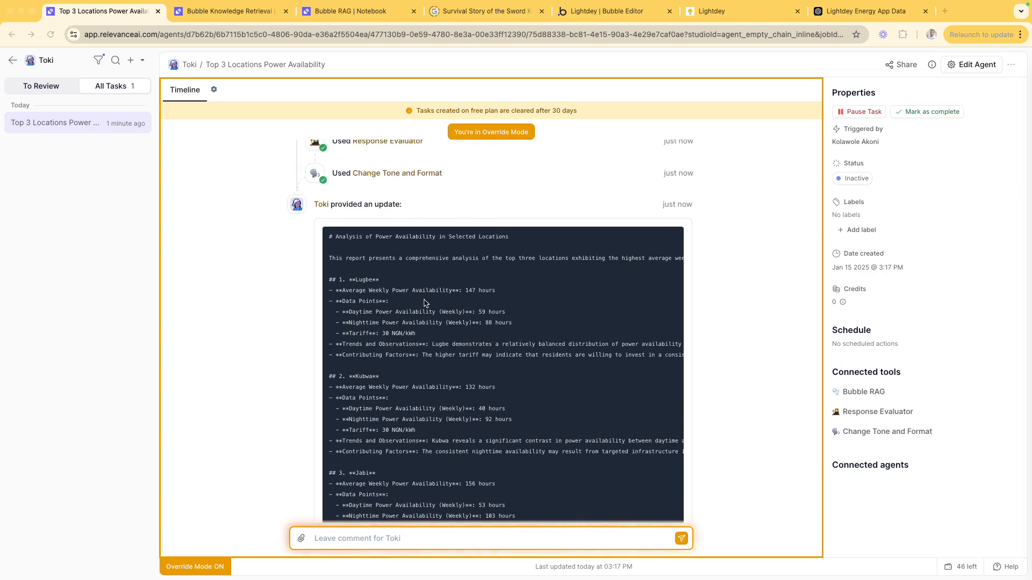
scroll(442, 261, down, 1)
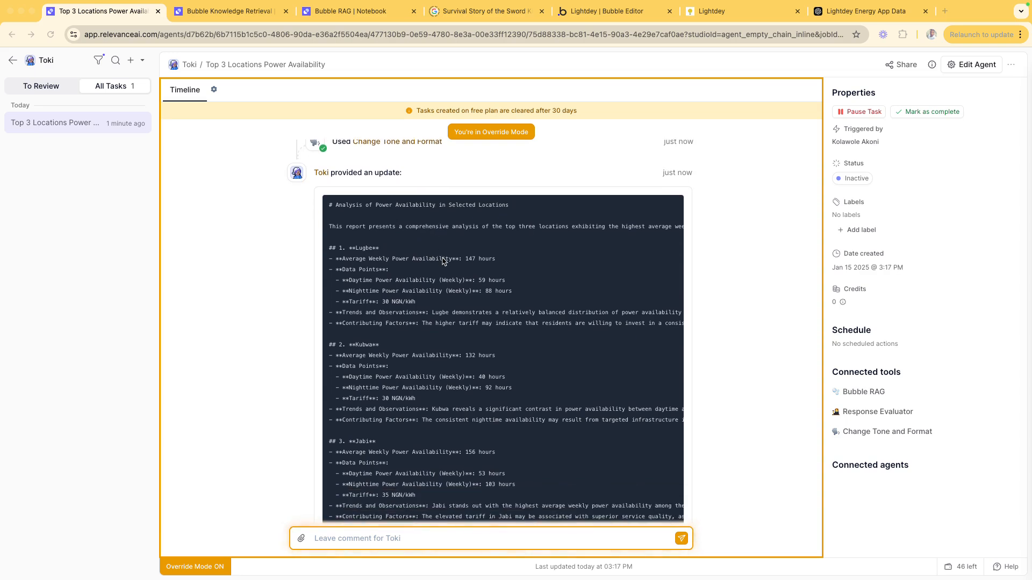
scroll(442, 261, down, 1)
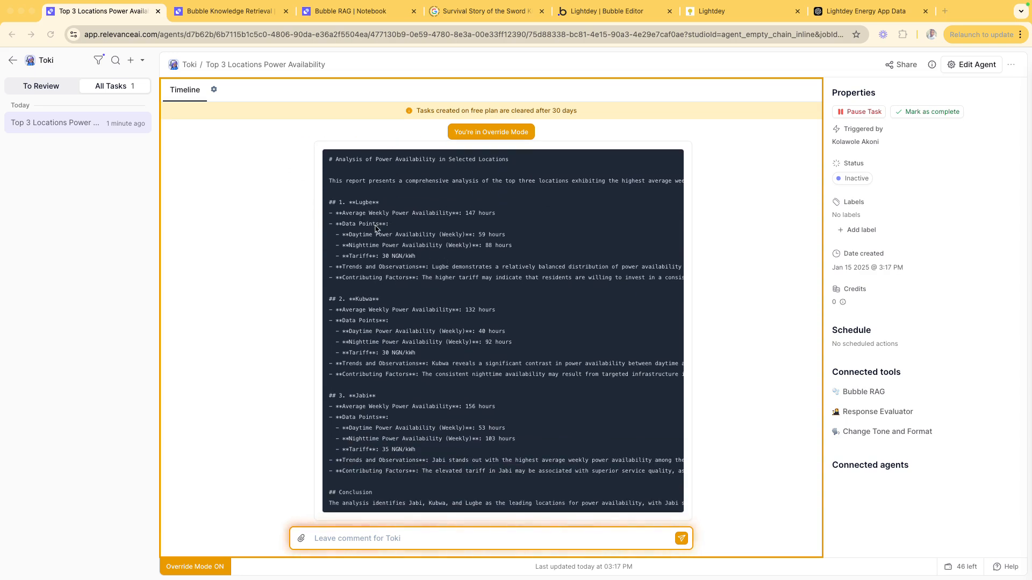
scroll(387, 304, down, 1)
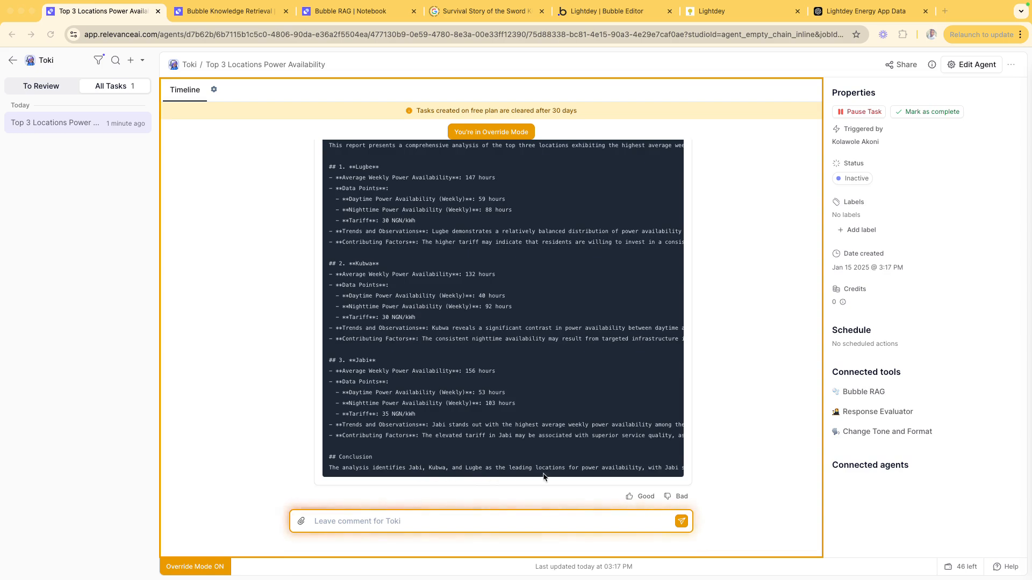
Read the full width of Toki's power availability report and mark the task as complete
scroll(590, 467, right, 10)
scroll(590, 467, right, 5)
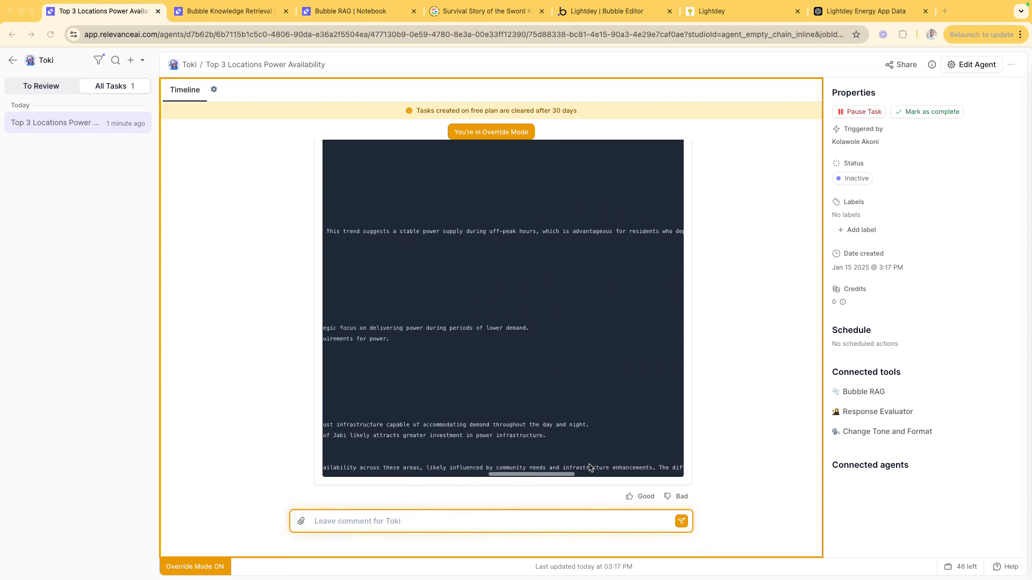
scroll(590, 467, left, 15)
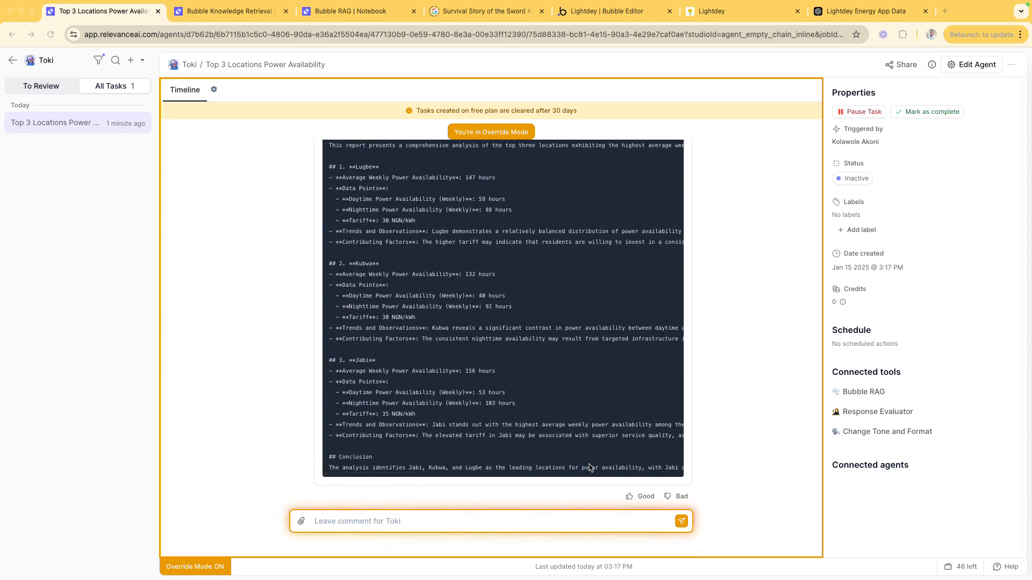
scroll(277, 347, up, 3)
click(908, 115)
click(907, 116)
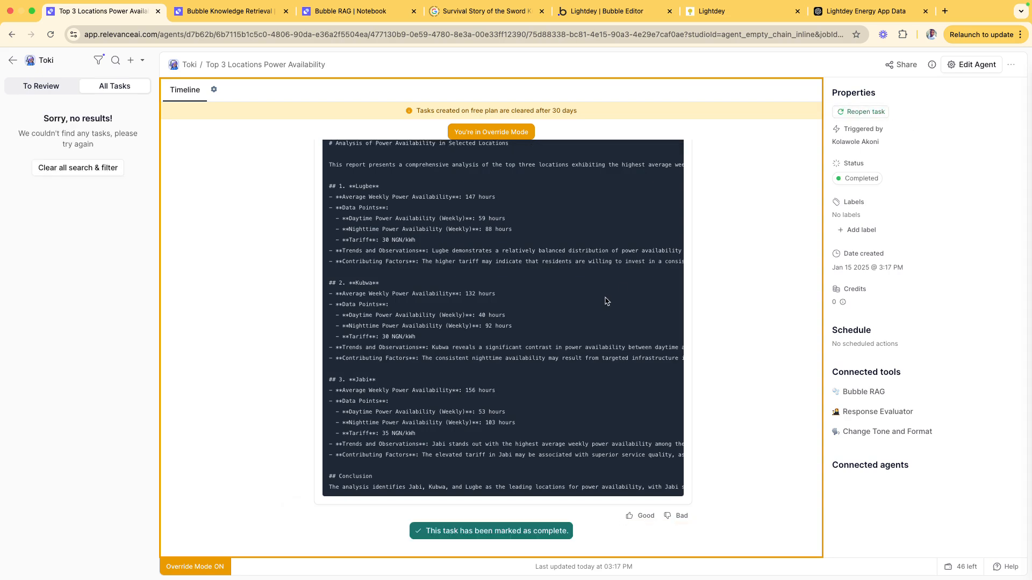
scroll(814, 482, down, 2)
scroll(323, 253, up, 3)
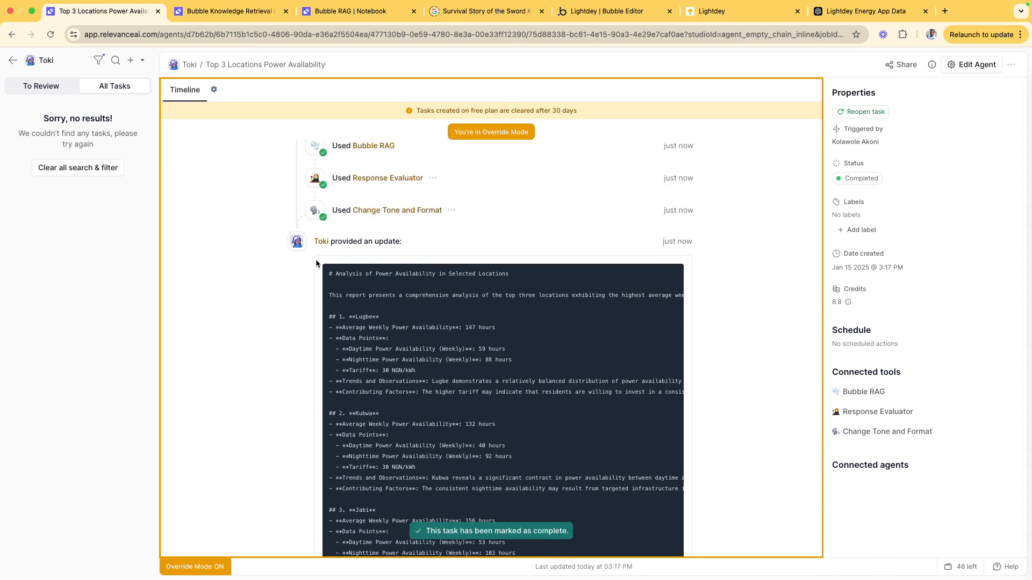
scroll(309, 269, down, 3)
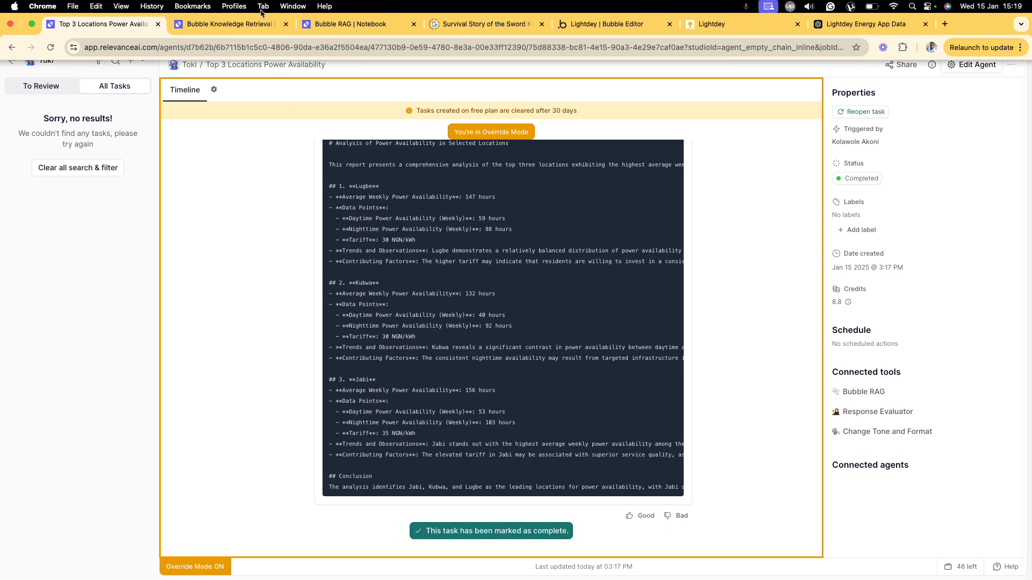
Switch to the Bubble RAG notebook and review its inputs, Answer question step and tool output
click(333, 24)
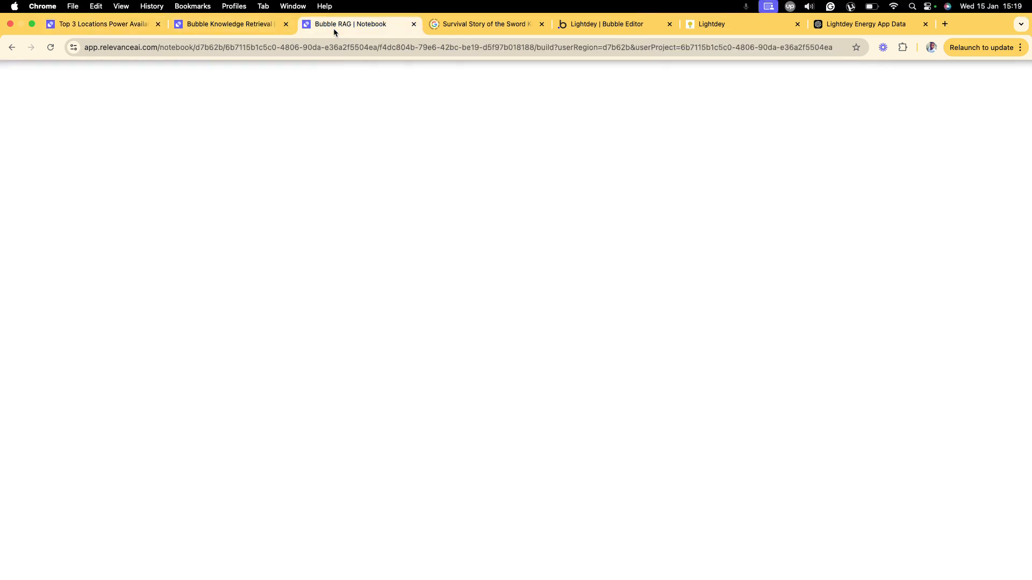
scroll(402, 227, down, 20)
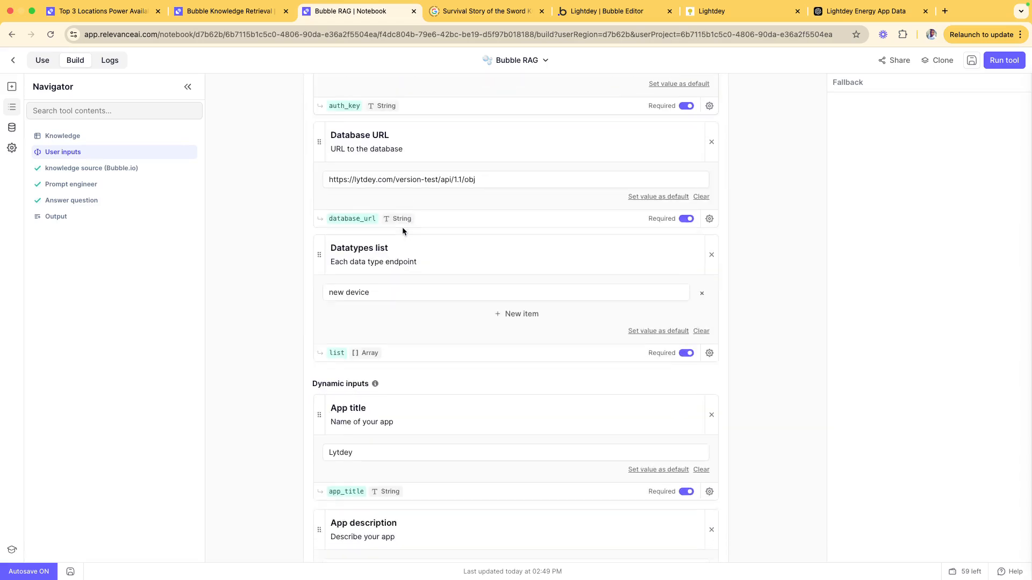
scroll(402, 228, down, 10)
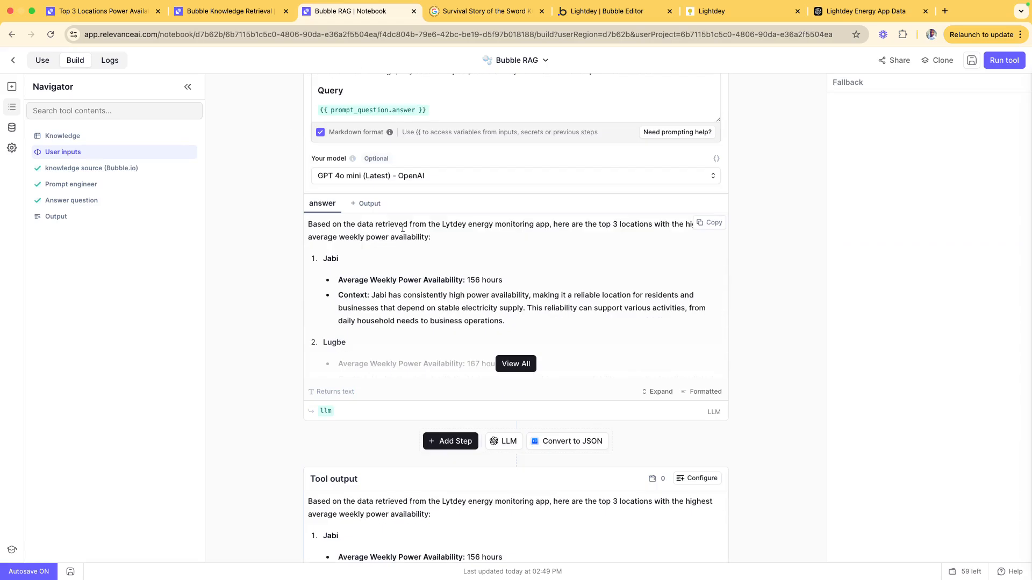
scroll(402, 227, down, 3)
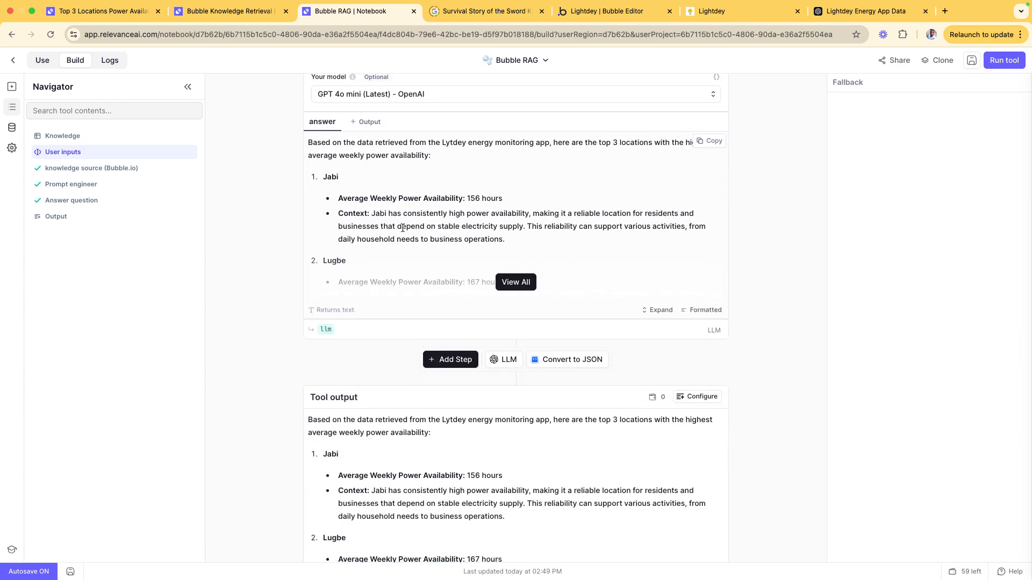
scroll(402, 227, down, 5)
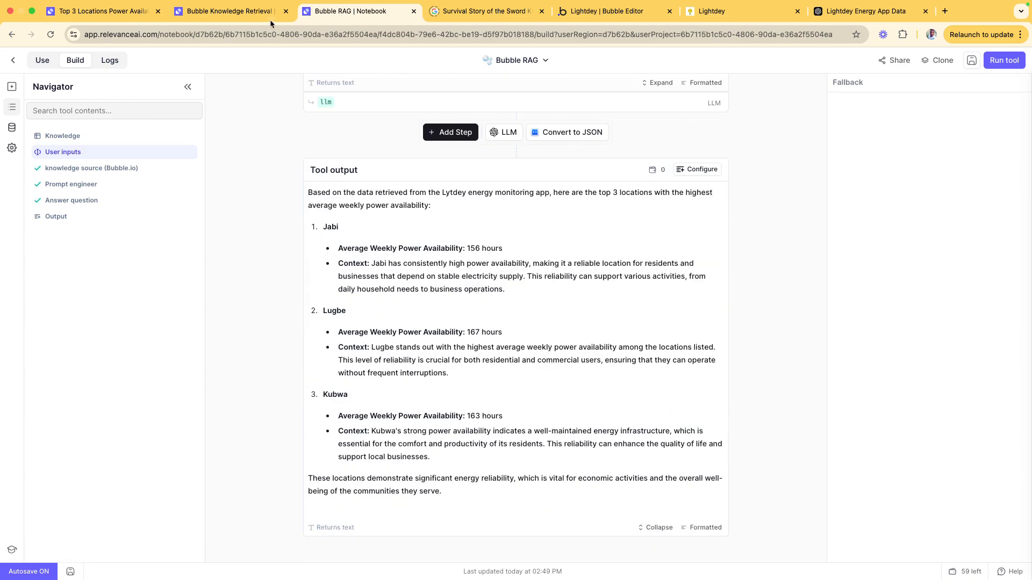
Open the Bubble Knowledge Retrieval tool, expand its Inputs, and review the agent settings and the Question to ask input
click(256, 16)
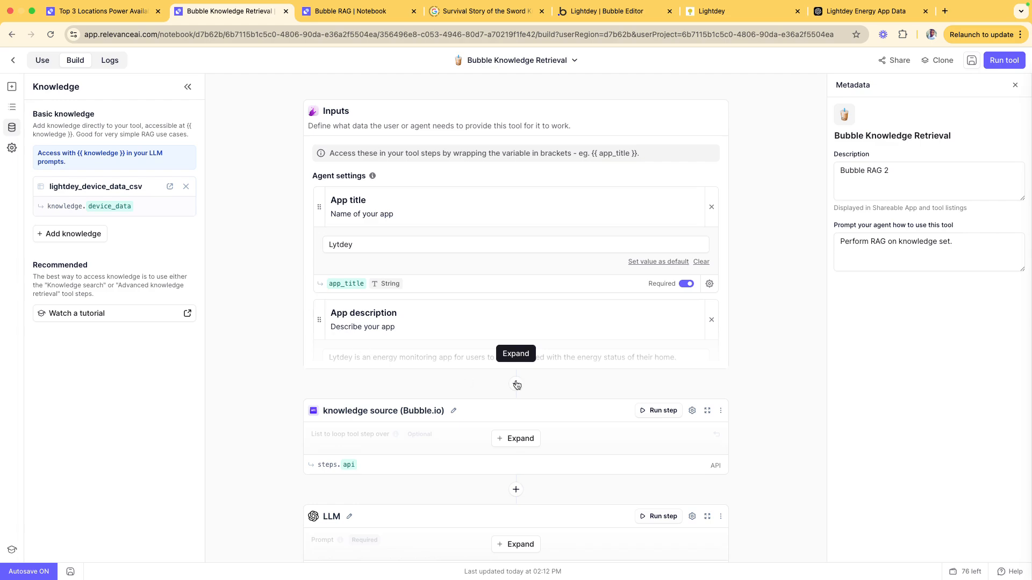
click(521, 354)
scroll(523, 356, down, 3)
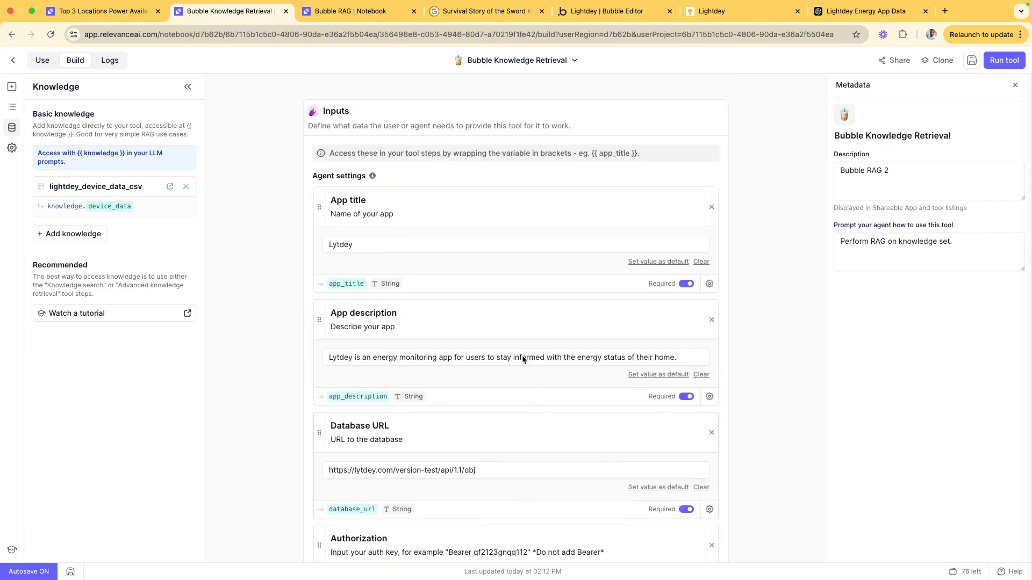
scroll(522, 357, down, 2)
scroll(524, 355, up, 4)
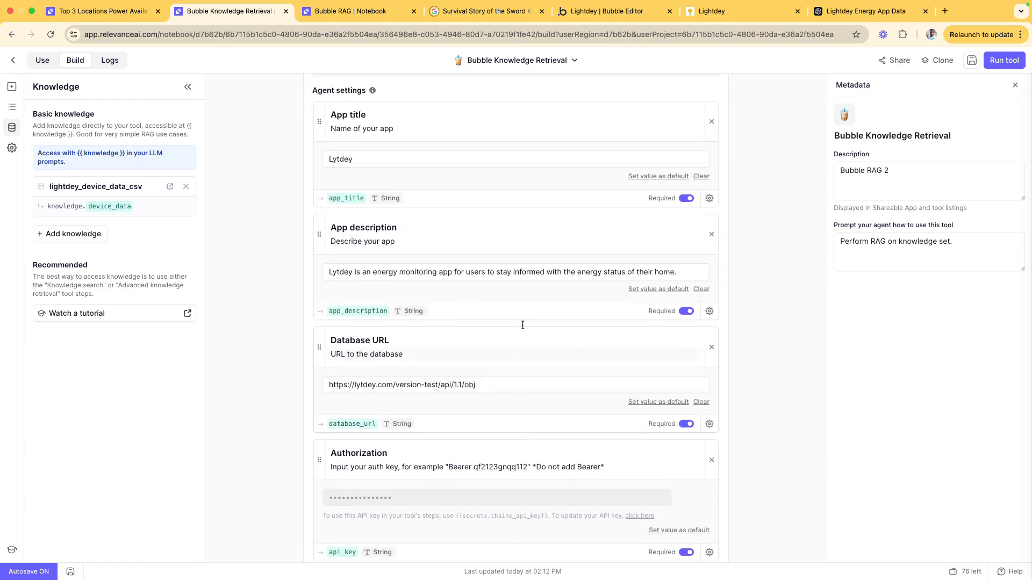
scroll(505, 269, down, 6)
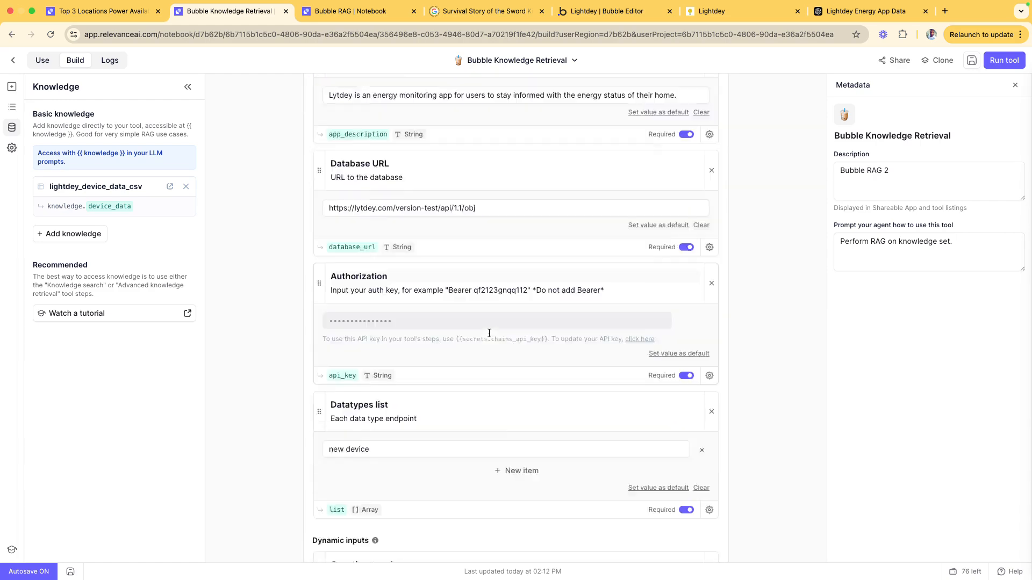
scroll(489, 334, down, 4)
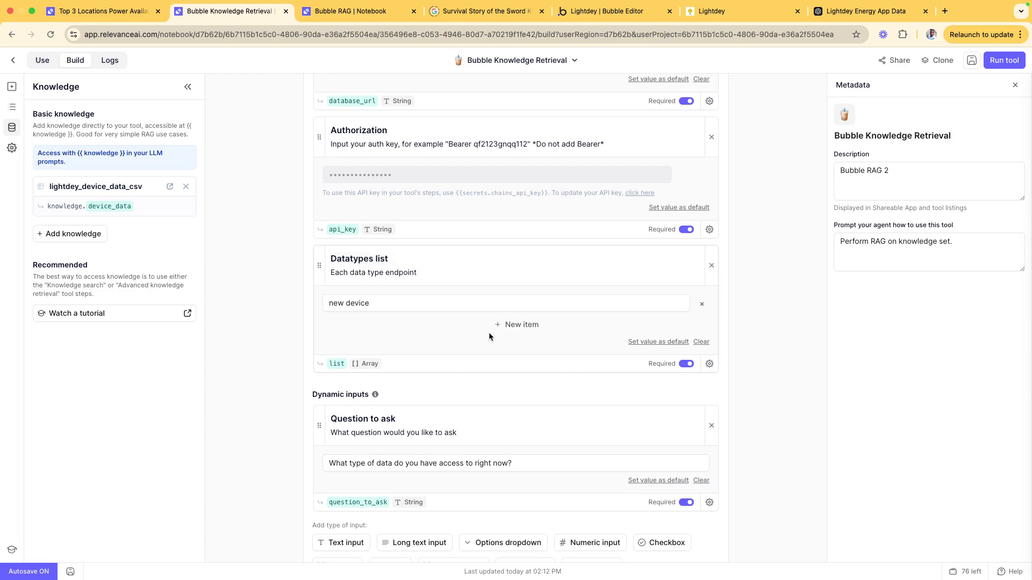
scroll(472, 213, down, 3)
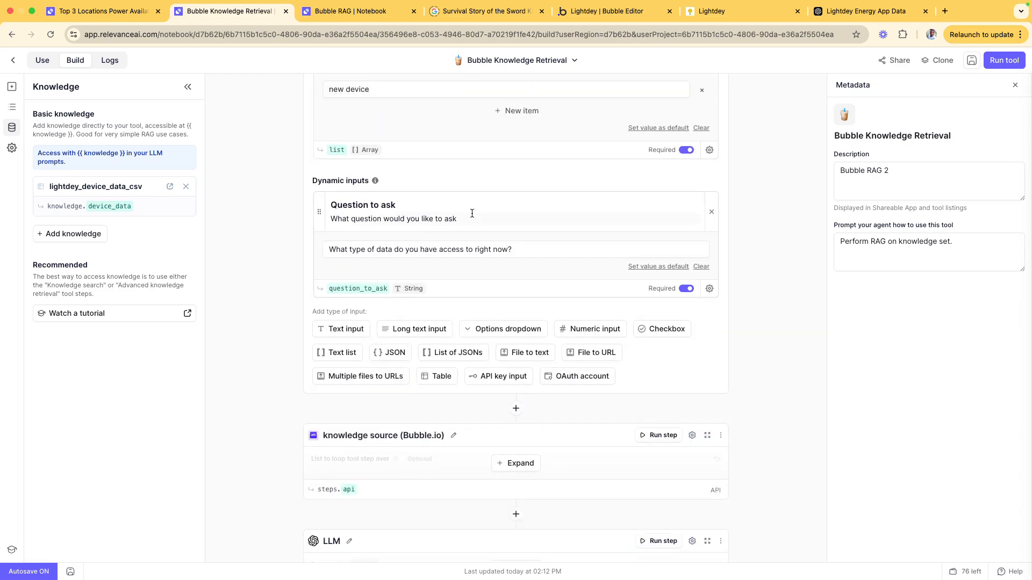
scroll(464, 394, down, 4)
scroll(483, 177, up, 15)
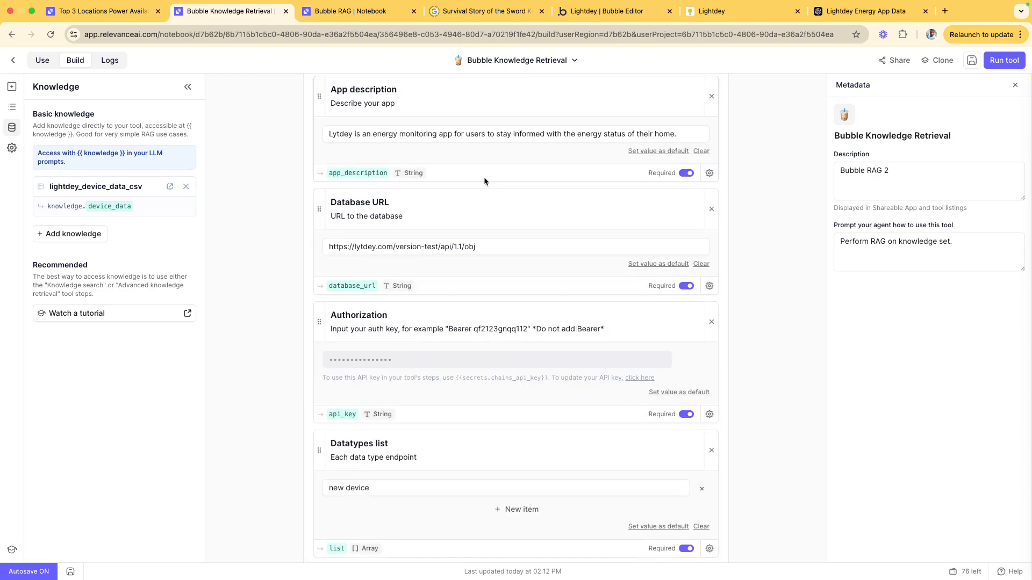
scroll(485, 178, up, 2)
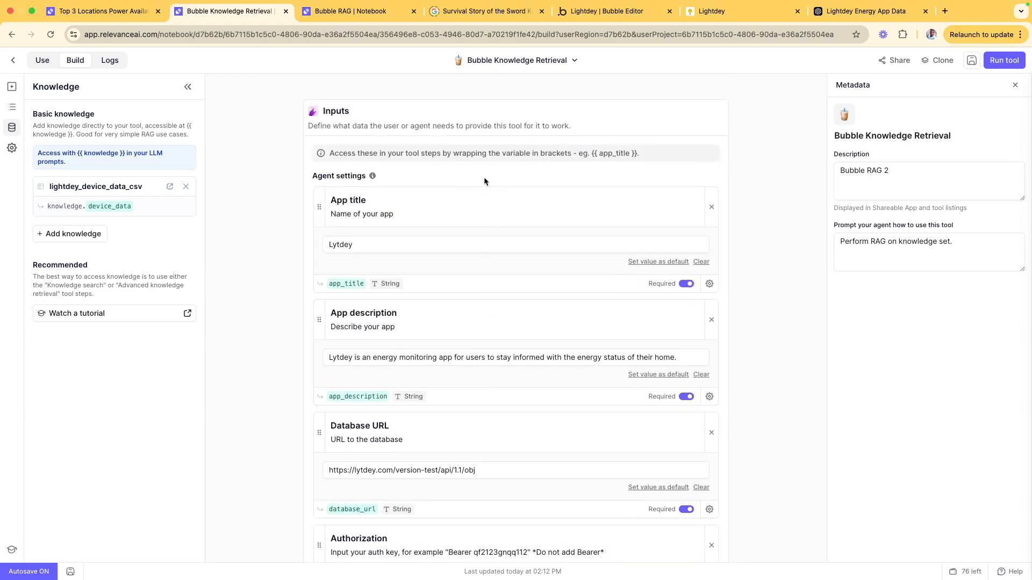
scroll(440, 232, down, 5)
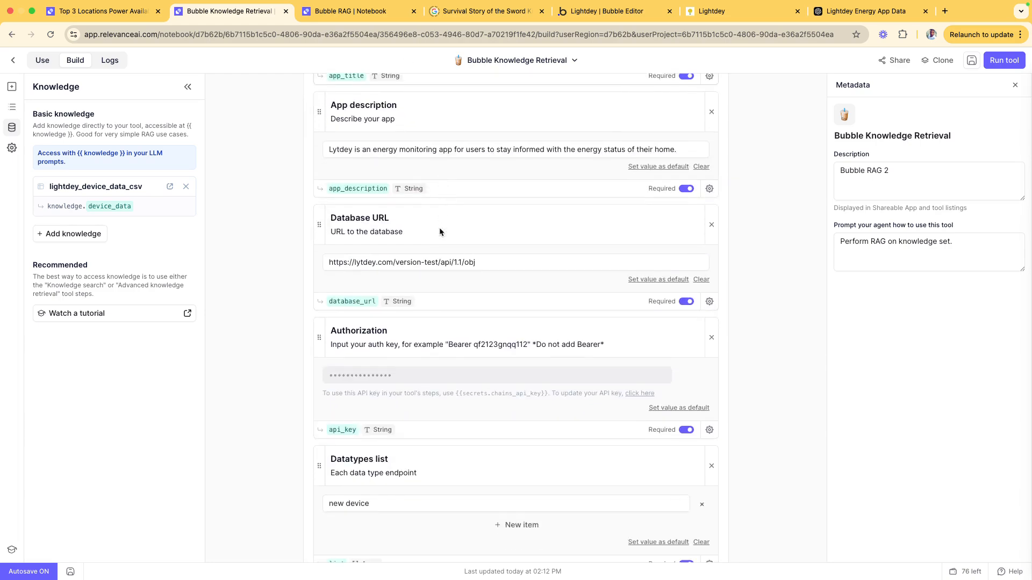
scroll(439, 231, down, 13)
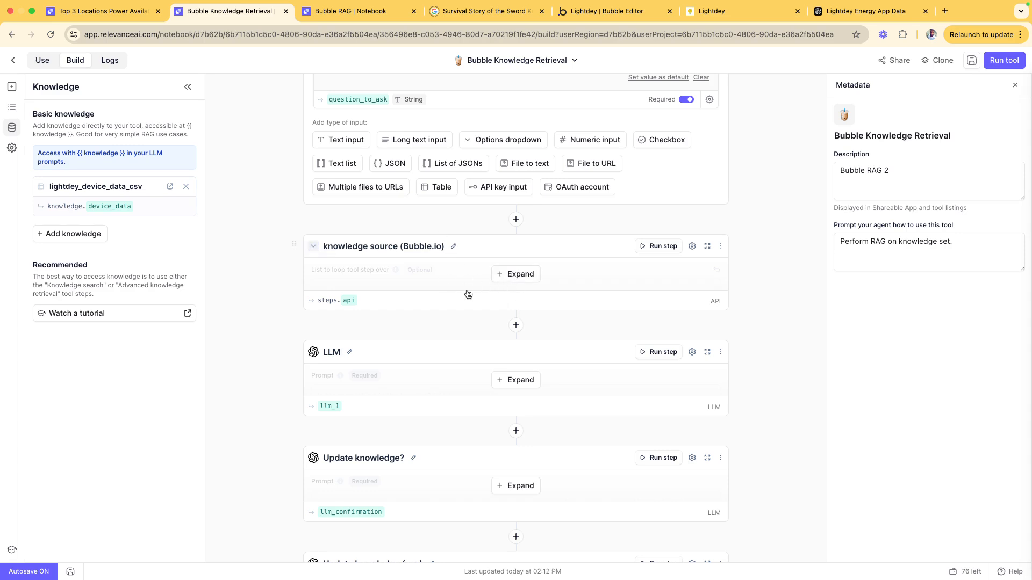
Expand the knowledge source (Bubble.io) step, examine its API request settings, and show the list of tool steps
click(516, 274)
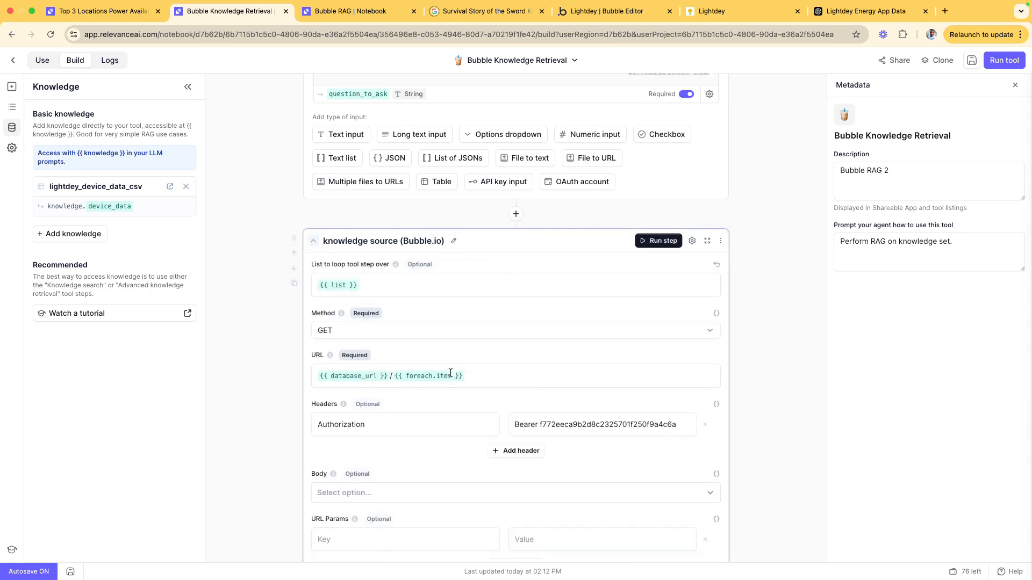
scroll(449, 371, down, 4)
scroll(450, 372, up, 1)
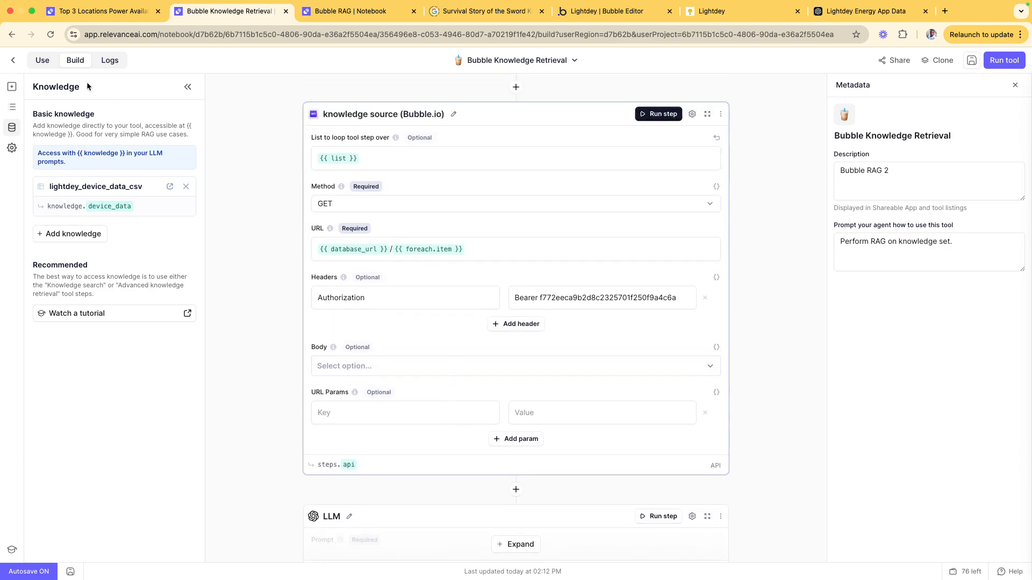
click(9, 110)
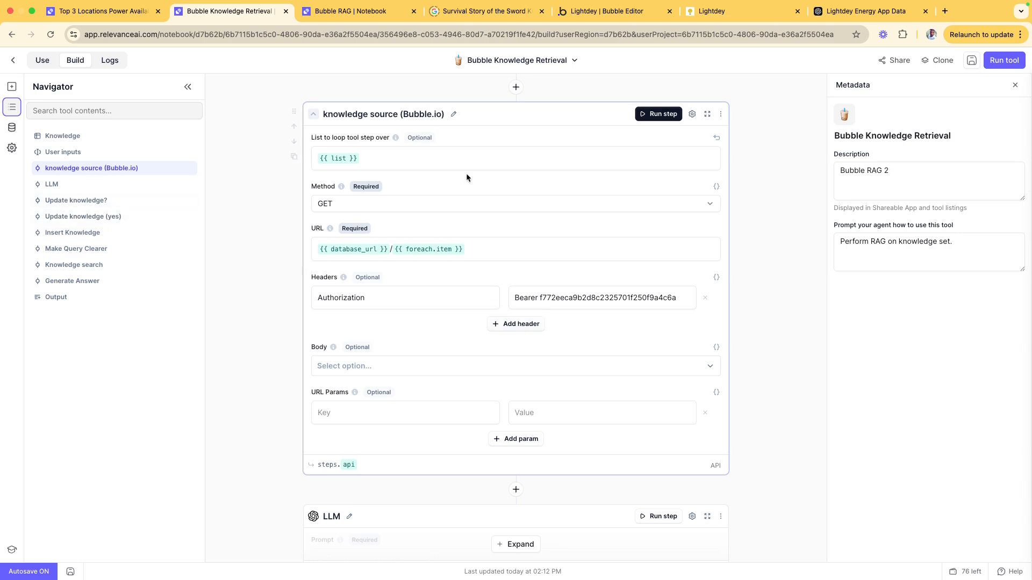
Expand the LLM step below the knowledge source to check its prompt, and delete that step from the tool
scroll(422, 266, down, 5)
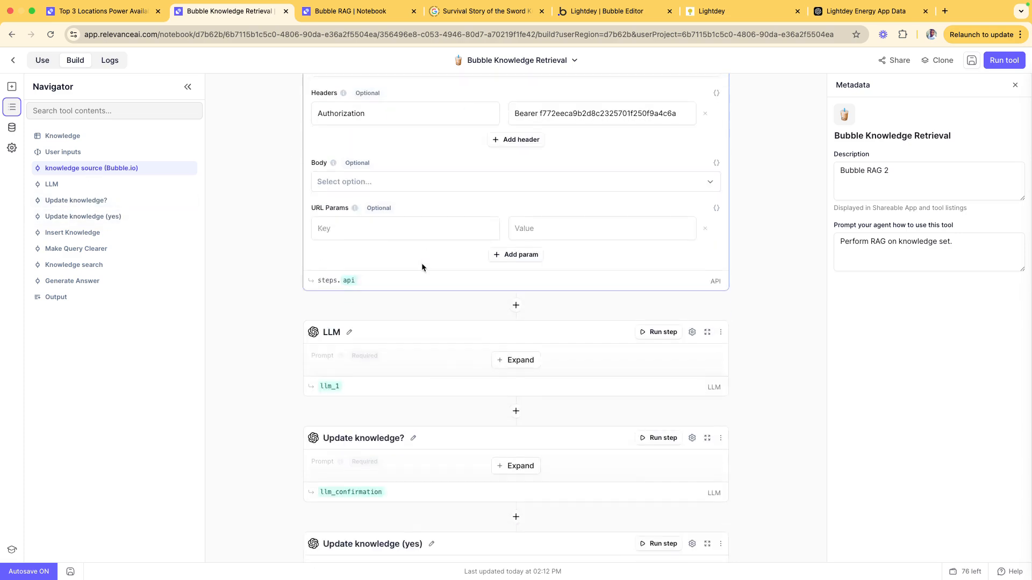
click(520, 262)
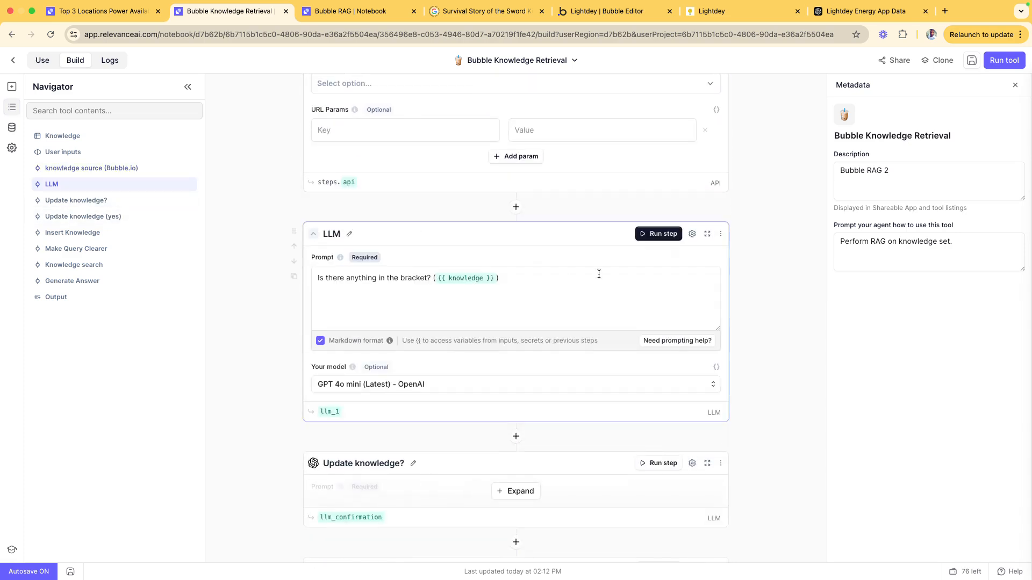
click(720, 234)
click(692, 306)
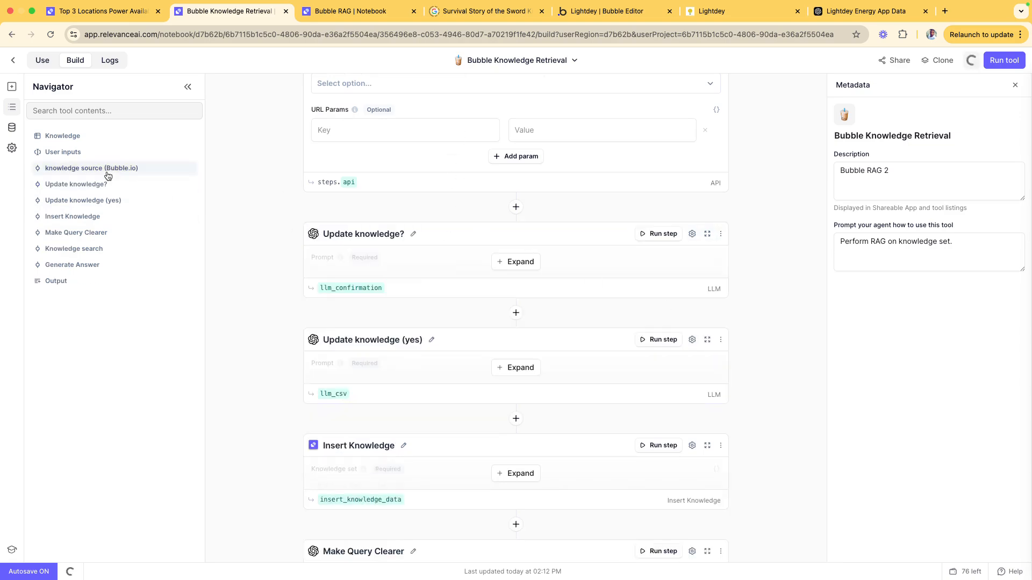
Go to the Update knowledge? step, expand its prompt, and show the knowledge linked to the tool
click(104, 168)
click(107, 185)
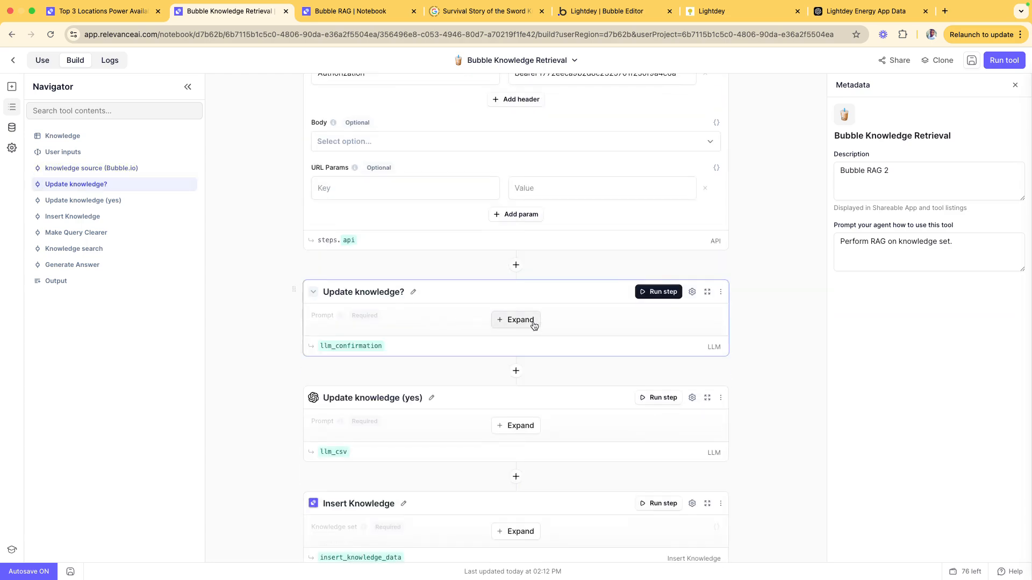
click(517, 322)
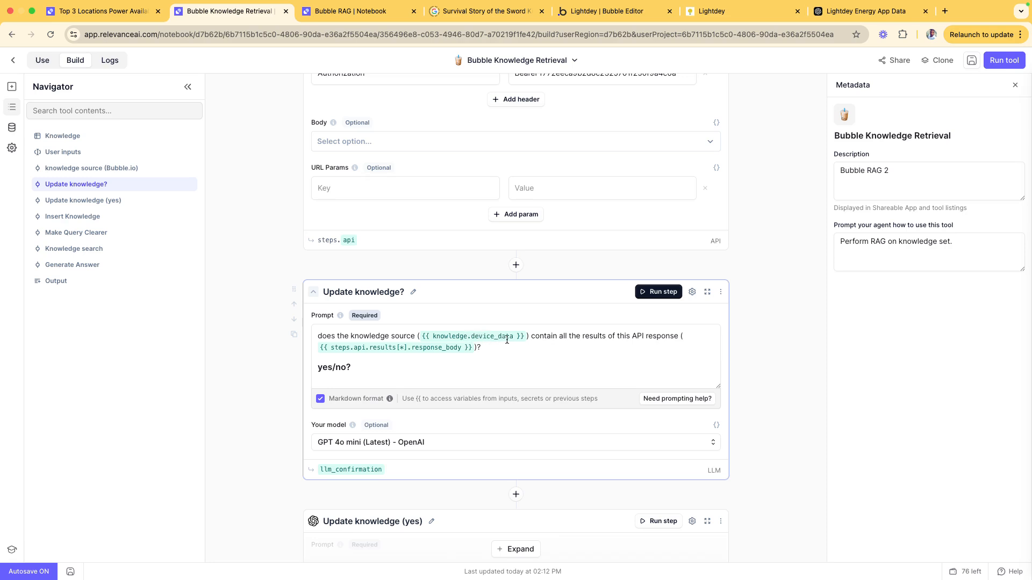
click(12, 127)
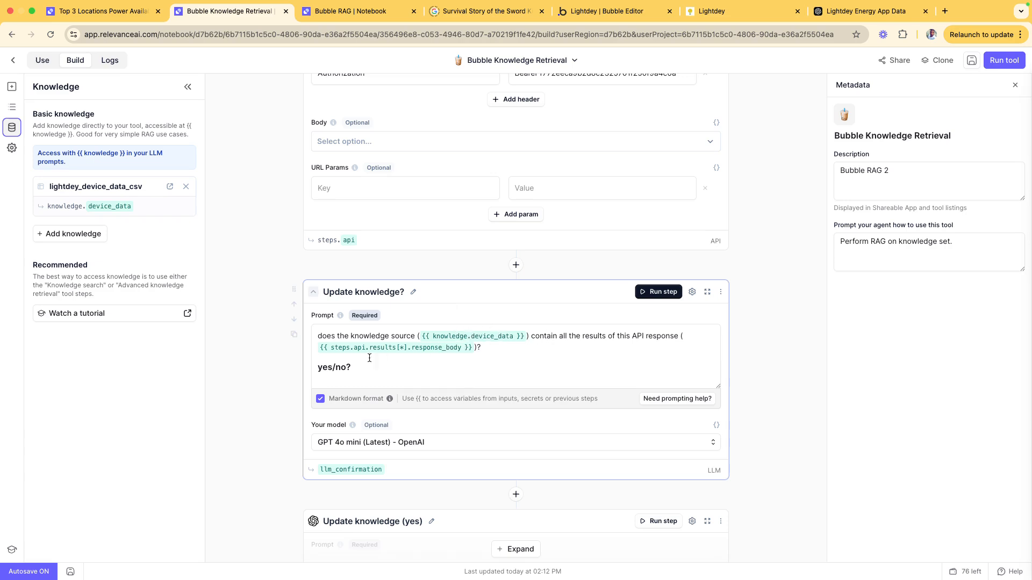
Examine the Update knowledge? prompt alongside the preceding API step, turning its Markdown format off and back on
scroll(405, 357, down, 3)
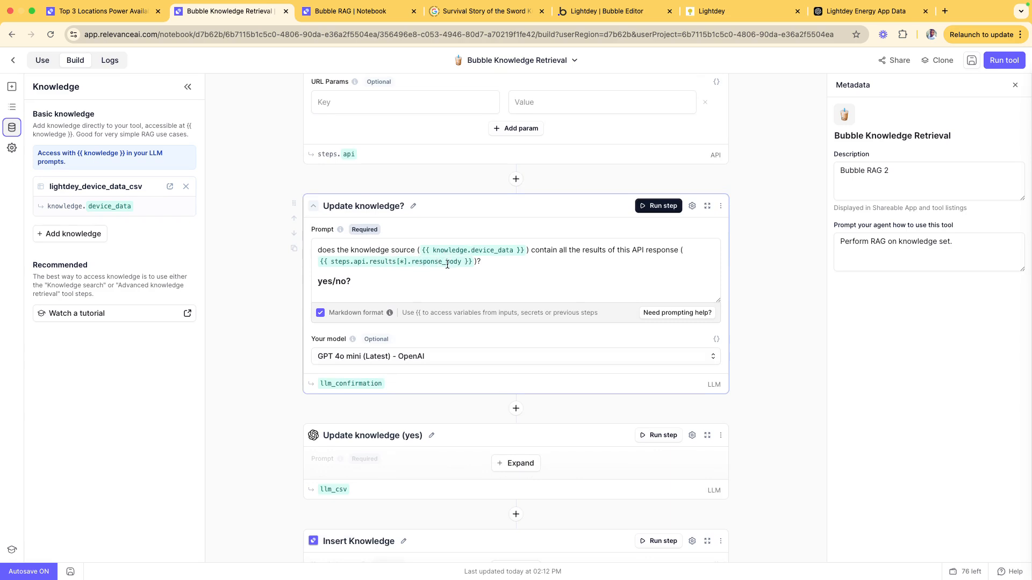
scroll(446, 263, up, 6)
scroll(402, 339, down, 5)
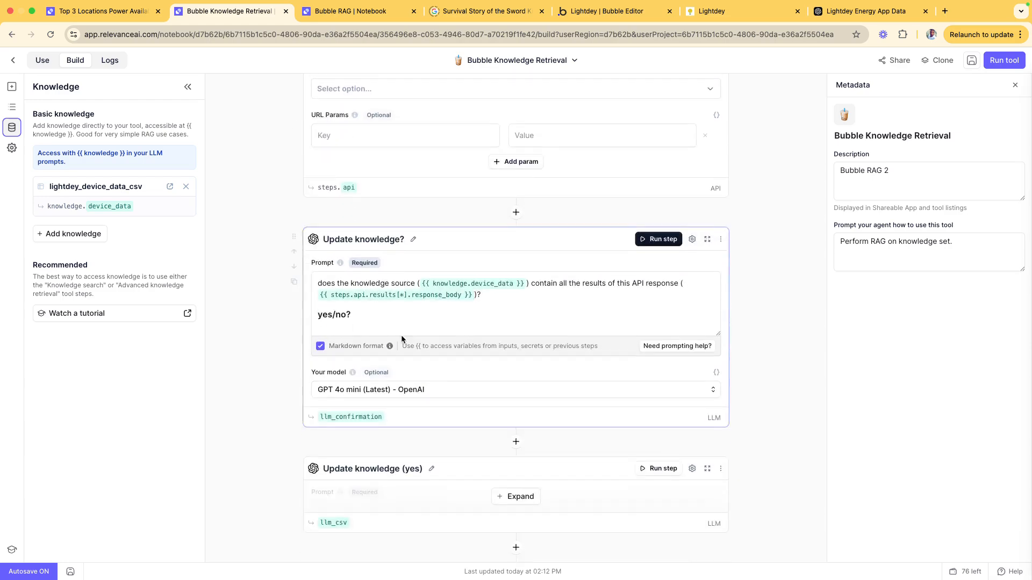
scroll(401, 338, down, 4)
scroll(401, 334, up, 1)
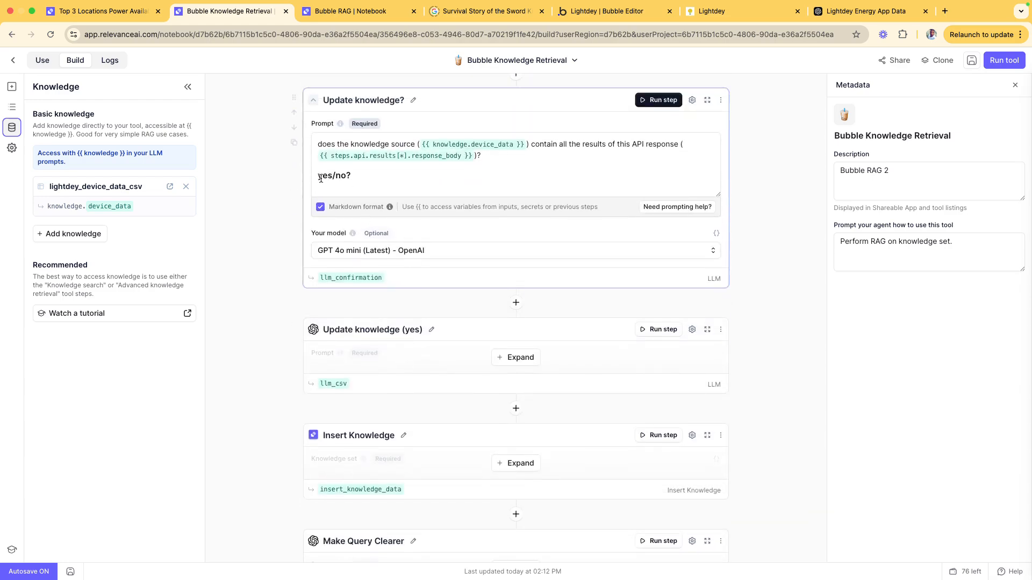
click(321, 209)
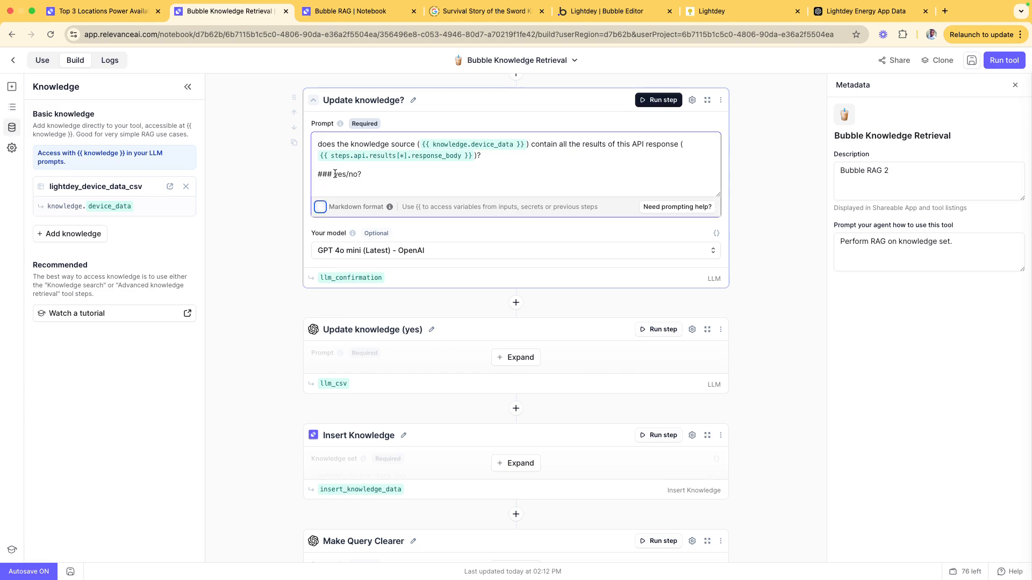
click(320, 207)
Expand the Update knowledge (yes) step to view its prompt and data entry structure
scroll(362, 303, down, 3)
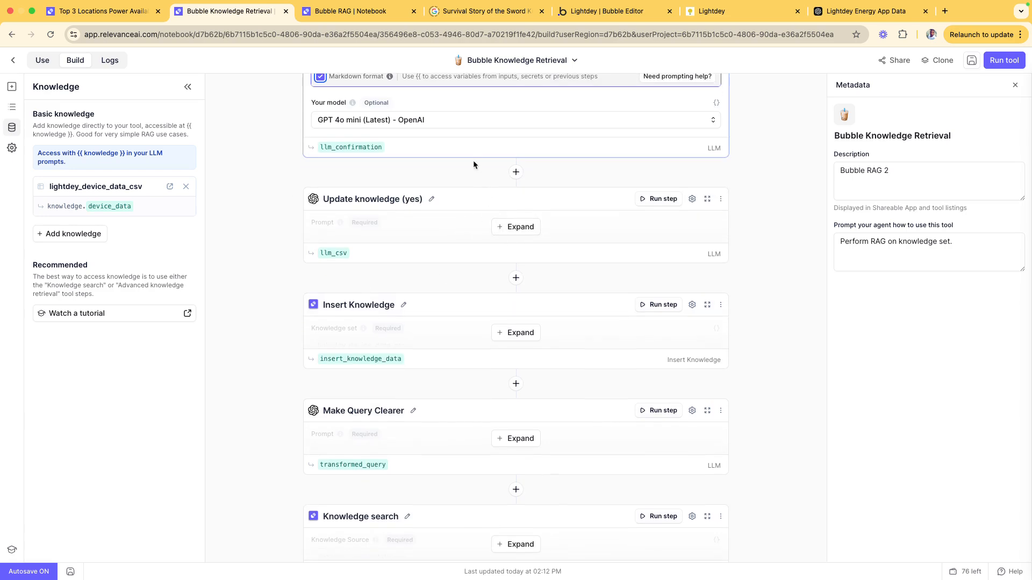
click(509, 226)
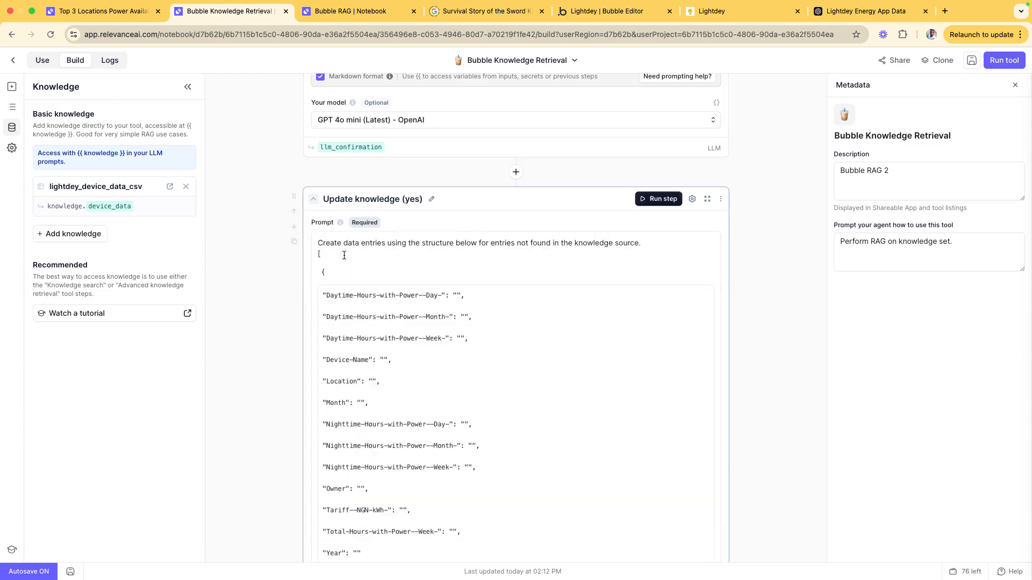
Review the rest of the Update knowledge (yes) prompt and expand the Insert Knowledge step to view its settings
scroll(433, 184, down, 5)
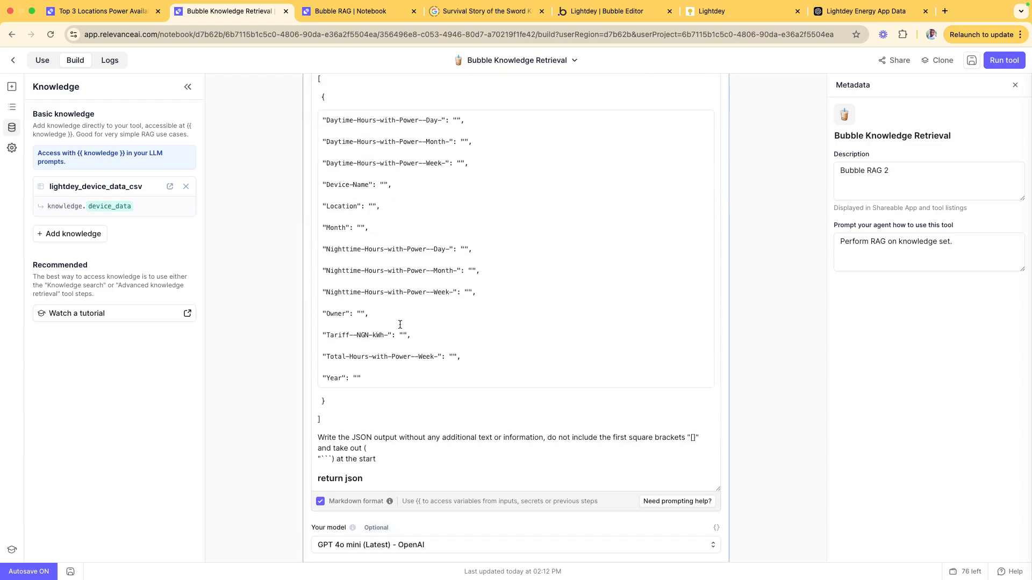
scroll(401, 447, down, 6)
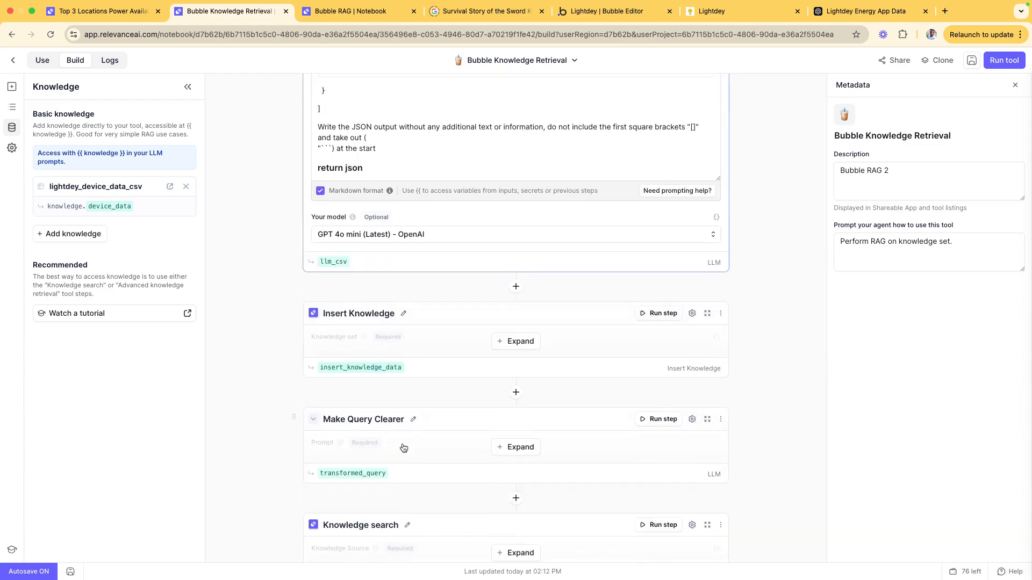
click(517, 341)
scroll(497, 403, down, 4)
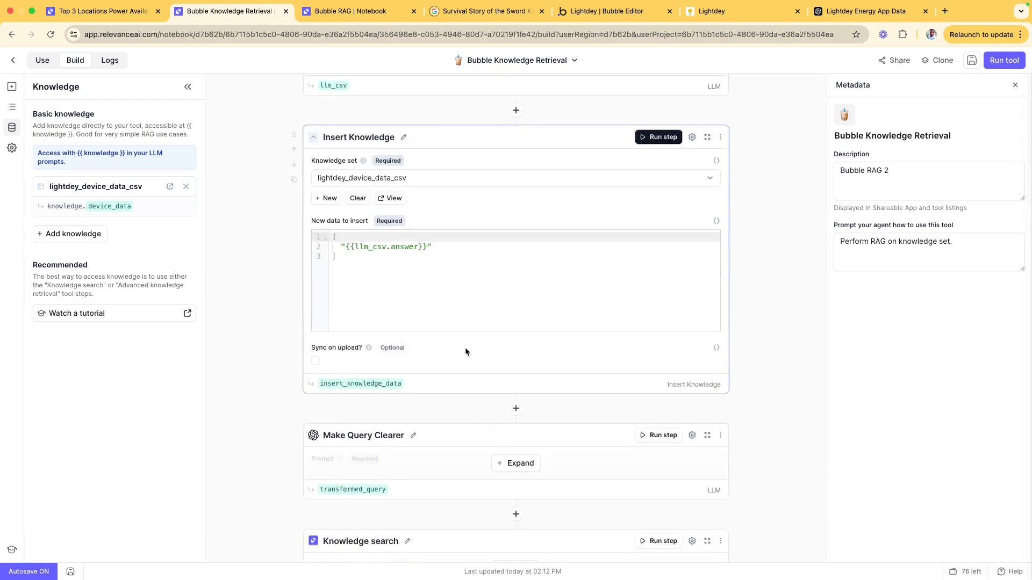
Expand the Make Query Clearer step to view its prompt and model
scroll(465, 350, down, 3)
click(519, 348)
scroll(511, 351, down, 3)
scroll(490, 356, down, 3)
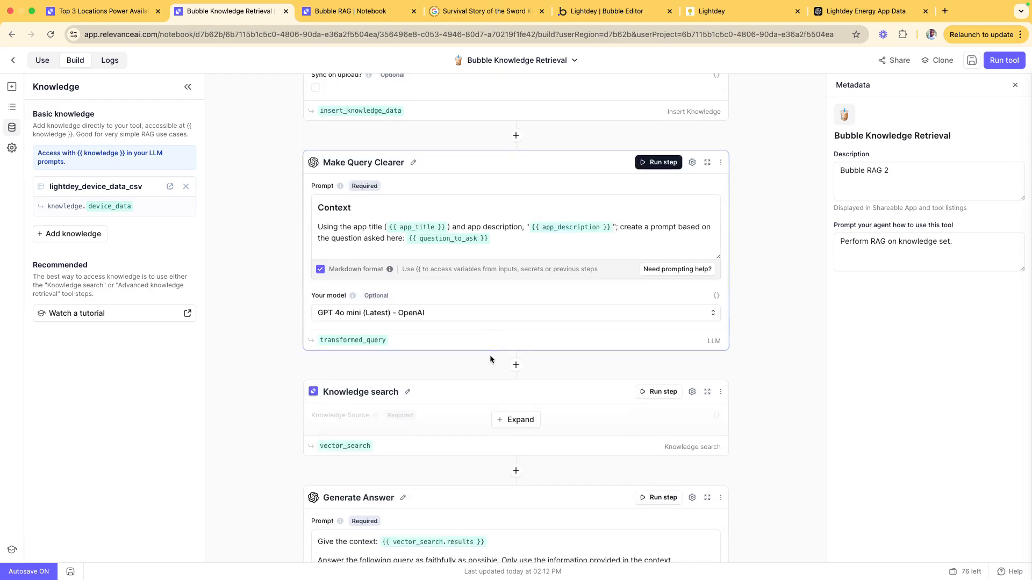
Expand the Knowledge search step to view its knowledge source, query and search type alongside the Generate Answer step
click(514, 333)
scroll(513, 336, down, 1)
scroll(513, 338, down, 2)
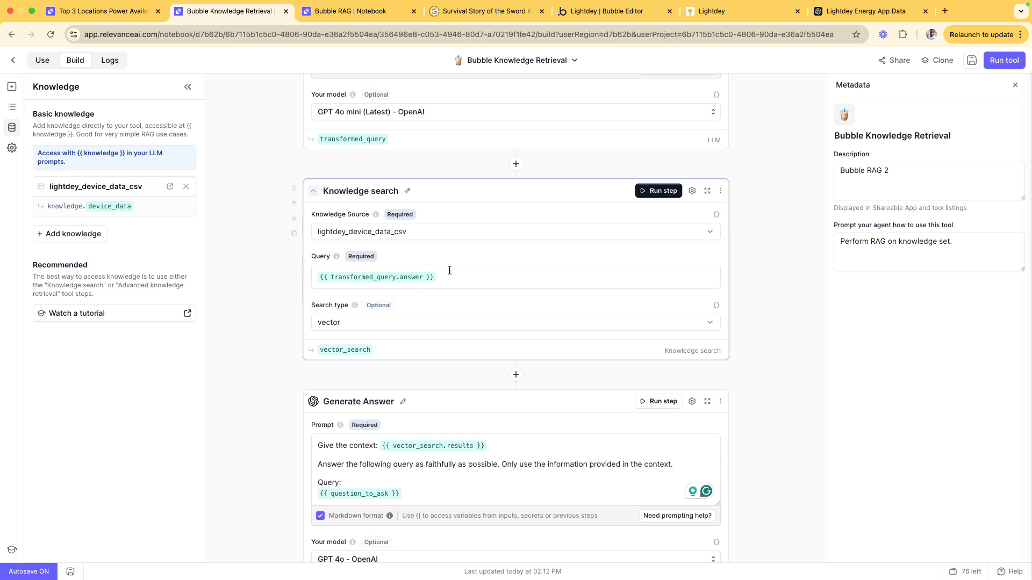
scroll(449, 270, down, 2)
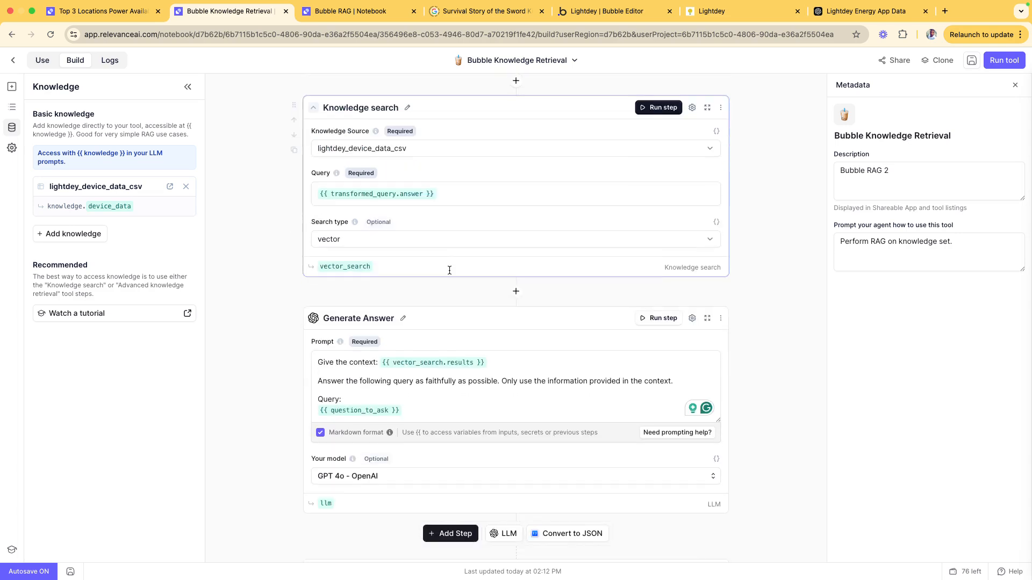
Search the available steps for "know" below Knowledge search, and close the list without adding one
click(516, 291)
text(know)
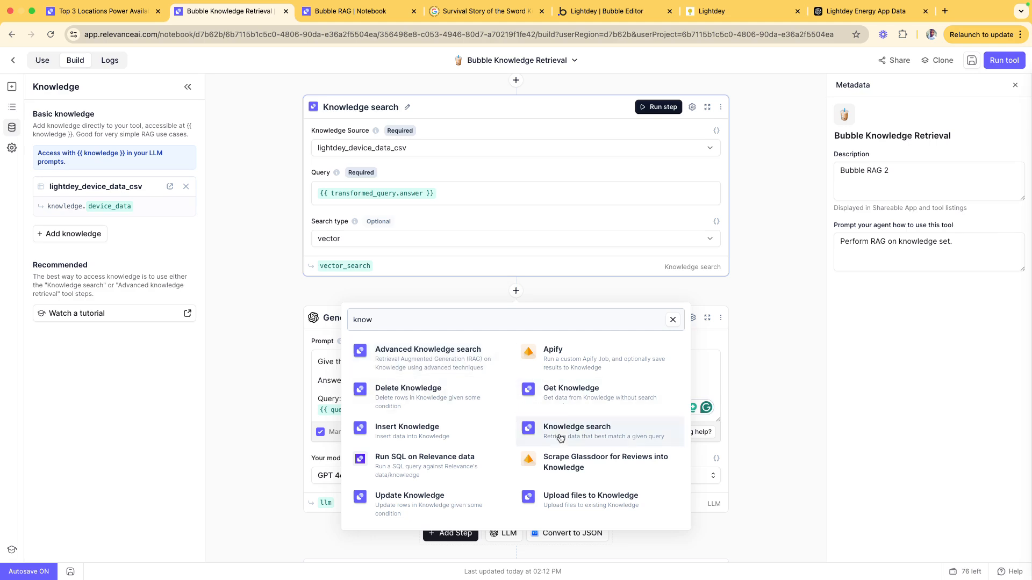
click(353, 290)
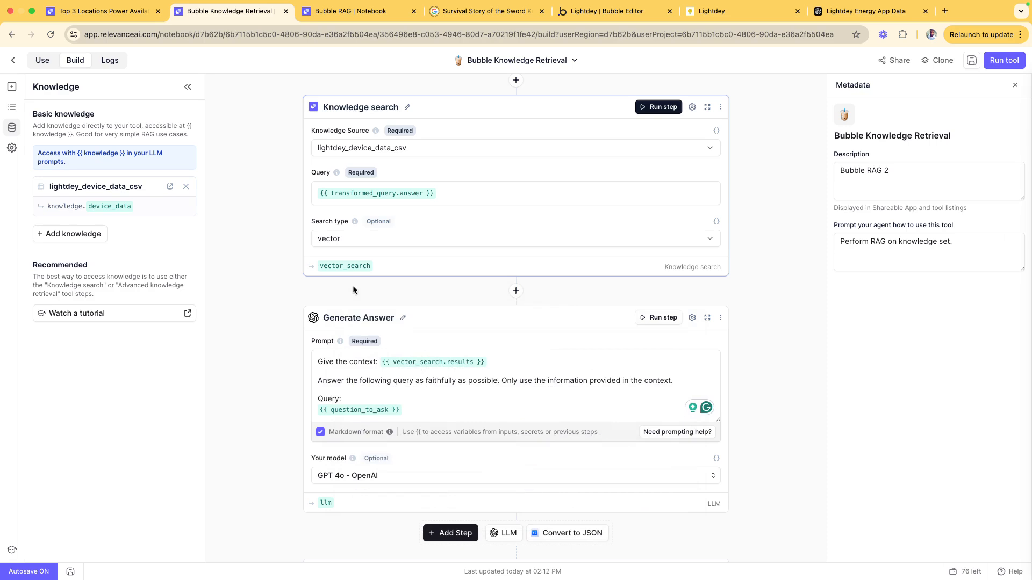
Check the Generate Answer step and tool output, and switch to the Bubble RAG tool to show its inputs
scroll(353, 291, down, 3)
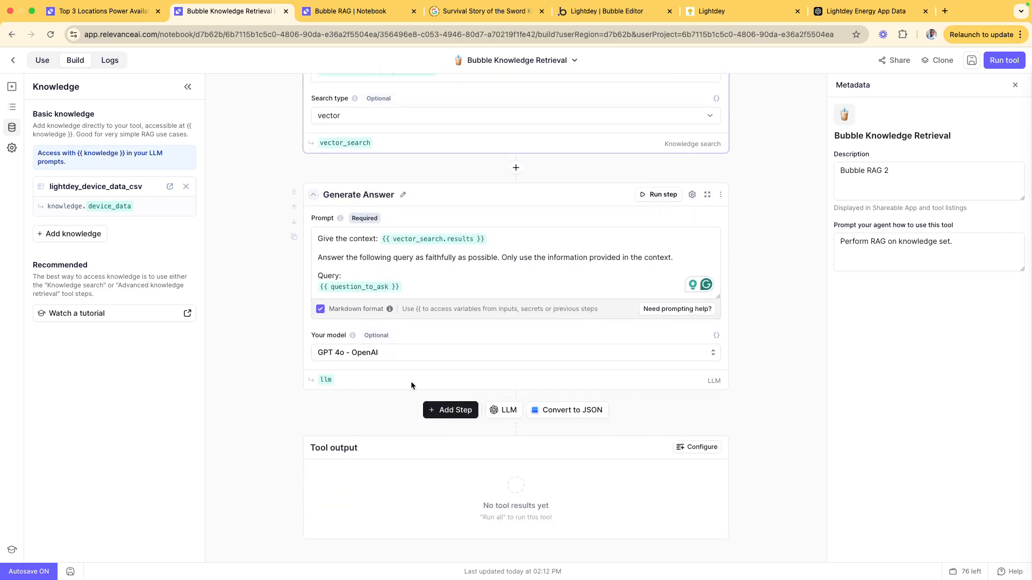
scroll(441, 286, up, 10)
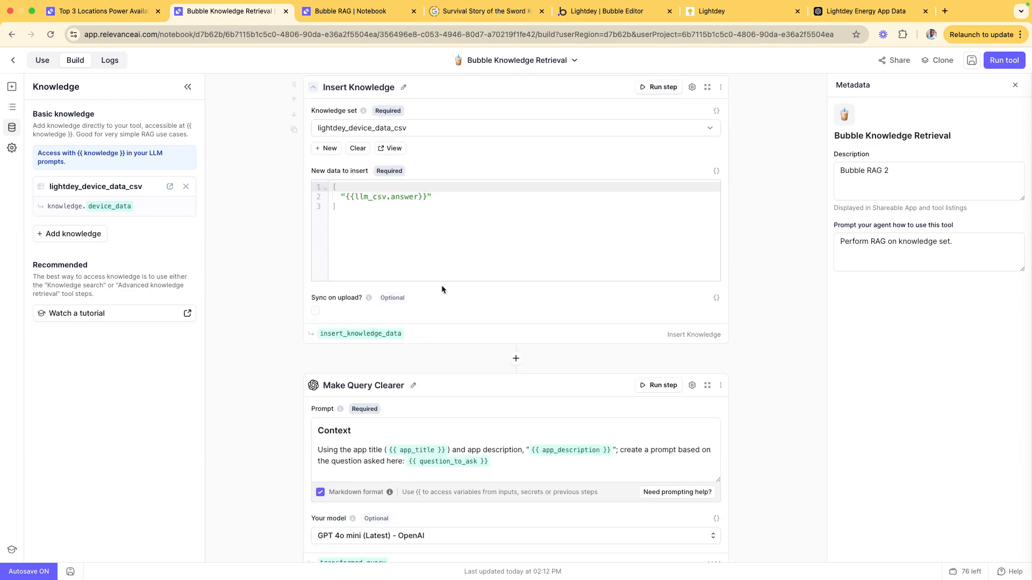
scroll(440, 289, up, 10)
click(344, 13)
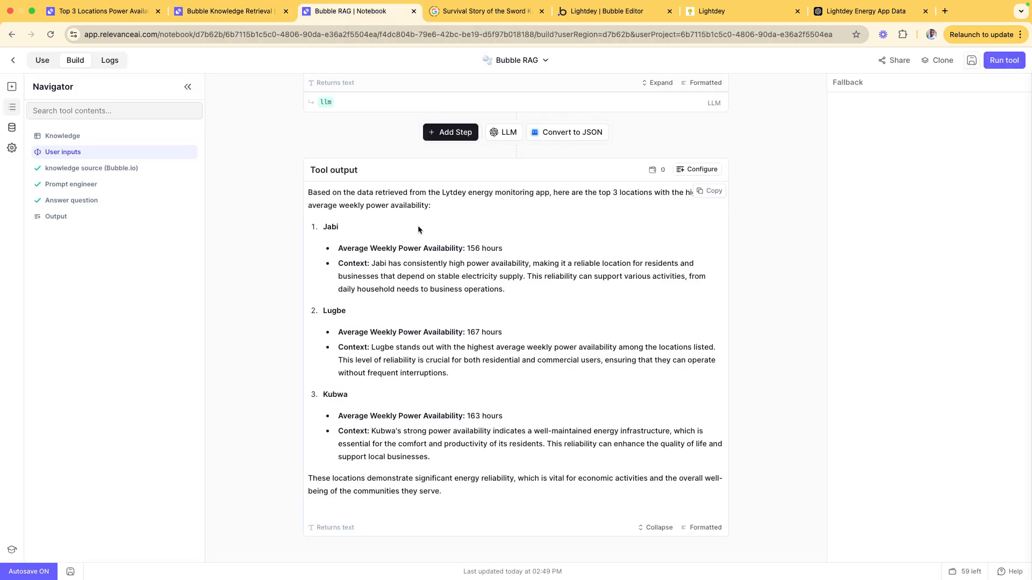
scroll(418, 226, up, 15)
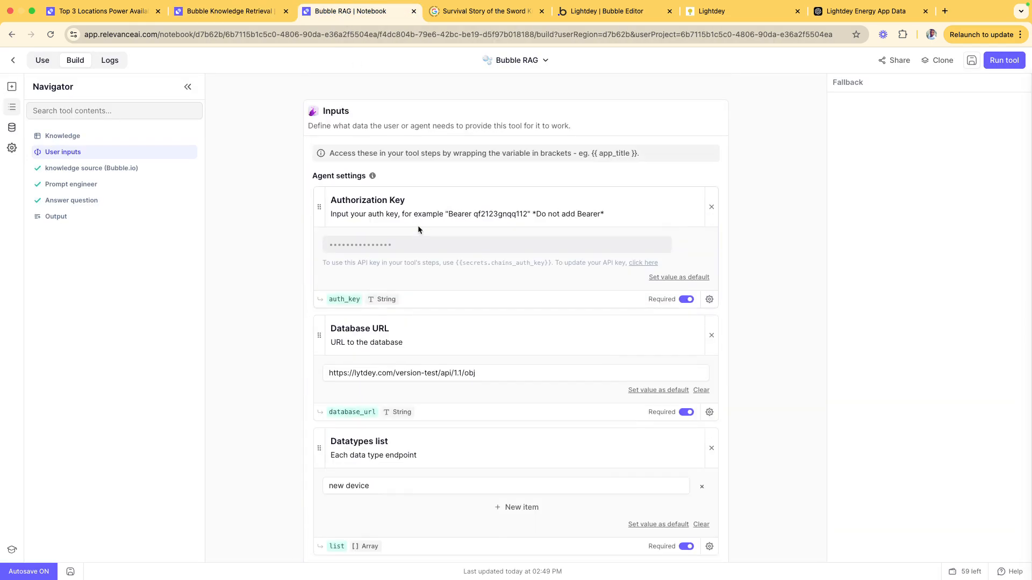
Switch to the Lightdey admin dashboard and go through its sections to the Toki chat under Ai agent
click(698, 17)
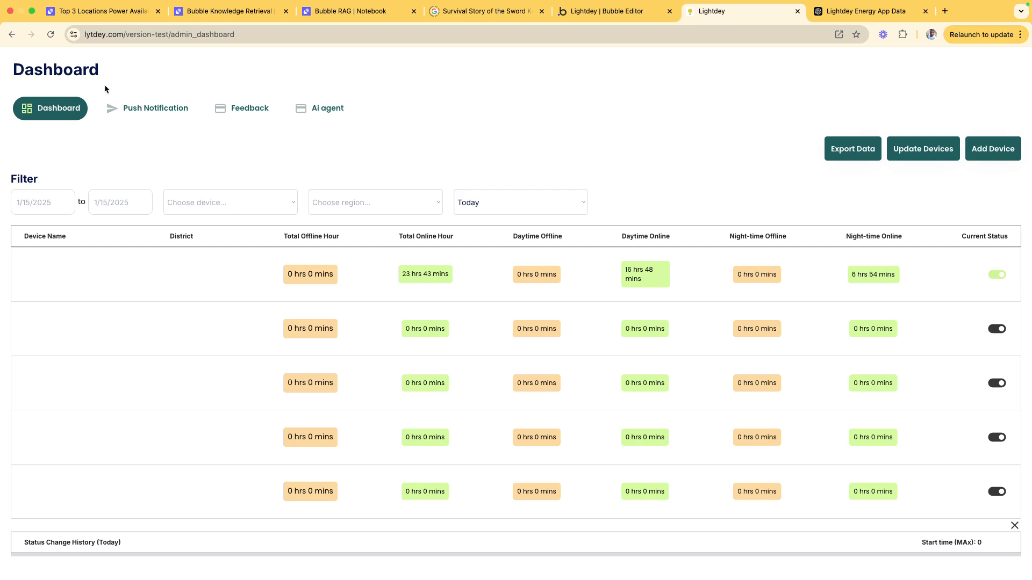
click(168, 116)
click(258, 109)
click(316, 110)
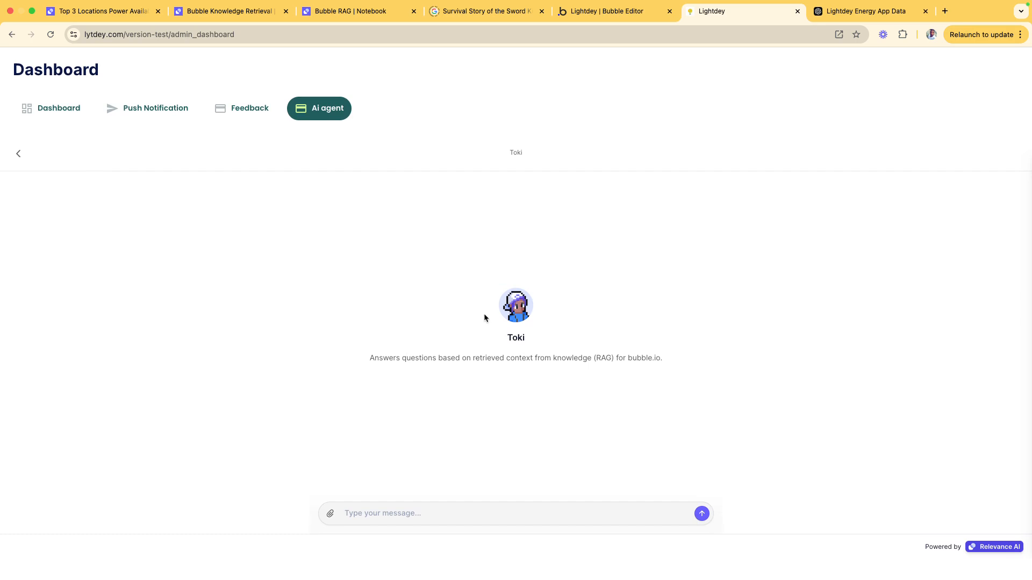
click(406, 513)
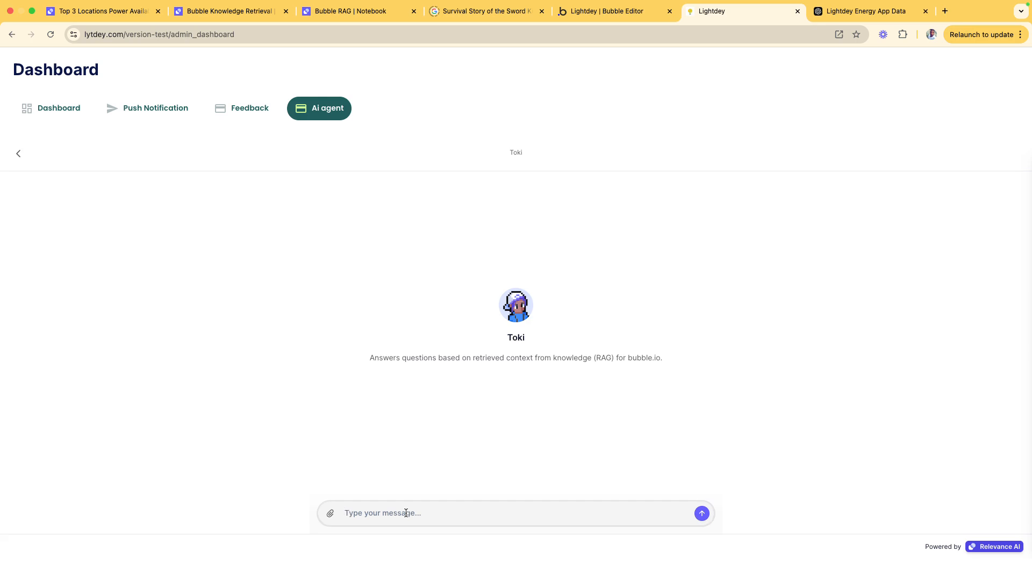
Switch to the Lightdey Energy App Data chat in ChatGPT and copy the Daytime vs. Nighttime Energy Availability query
click(847, 13)
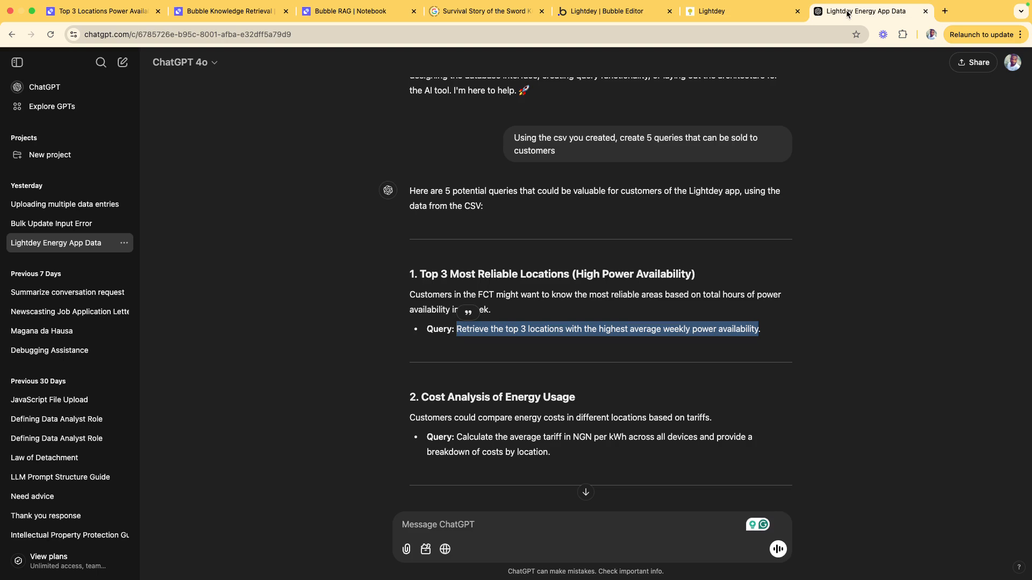
scroll(620, 384, down, 3)
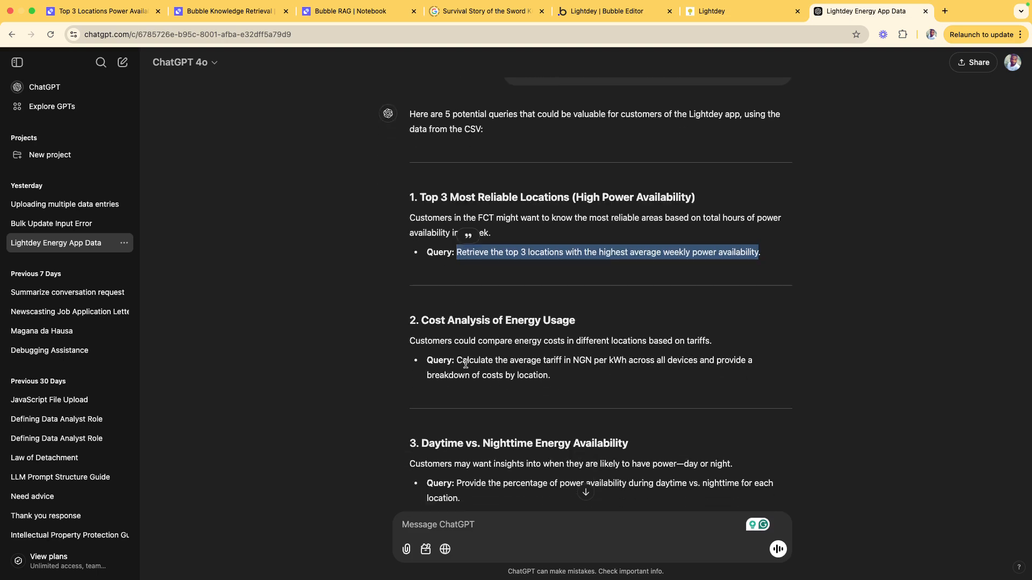
drag(456, 360, 568, 374)
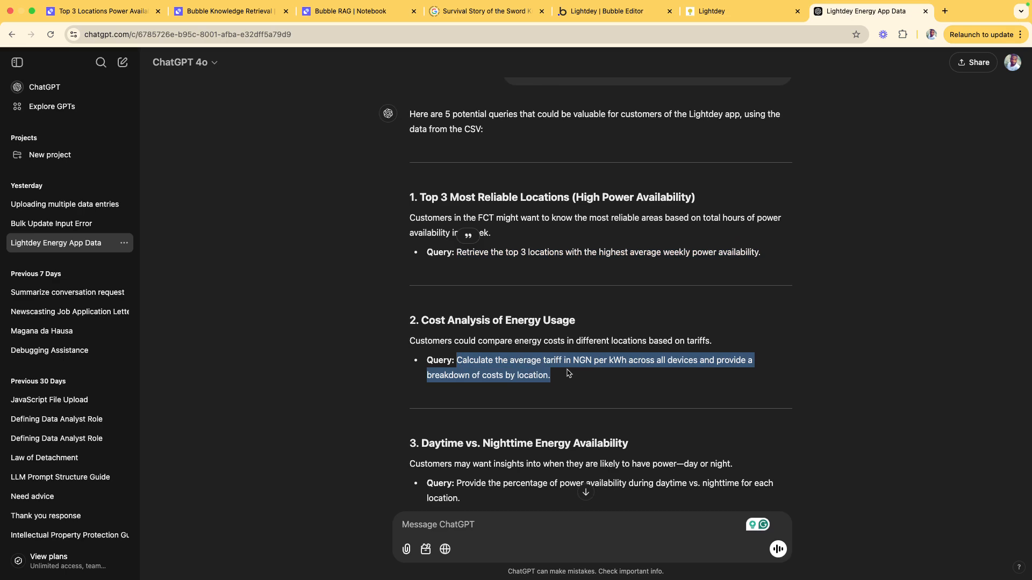
scroll(568, 373, down, 4)
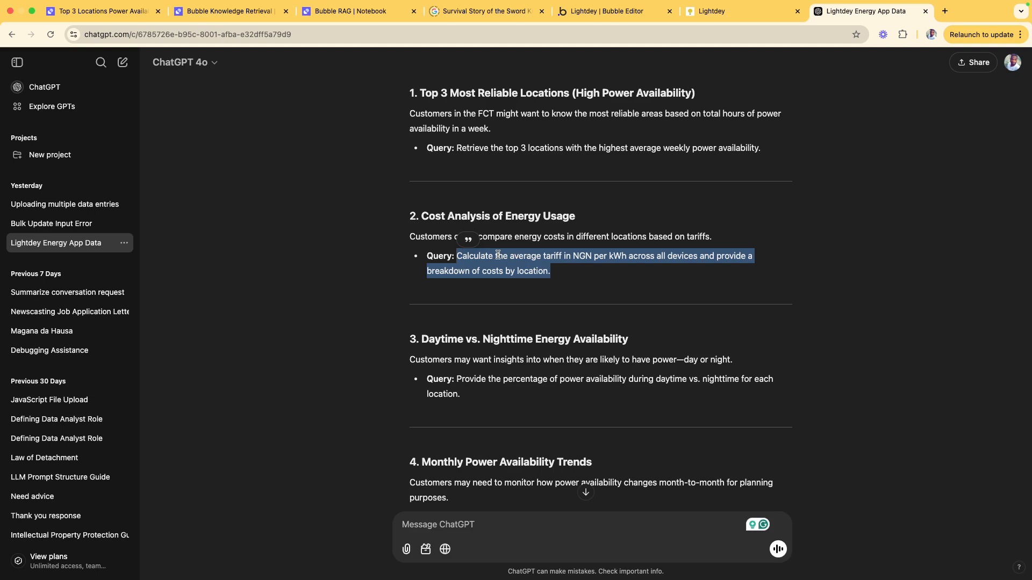
click(458, 379)
drag(458, 379, 462, 399)
key(super+c)
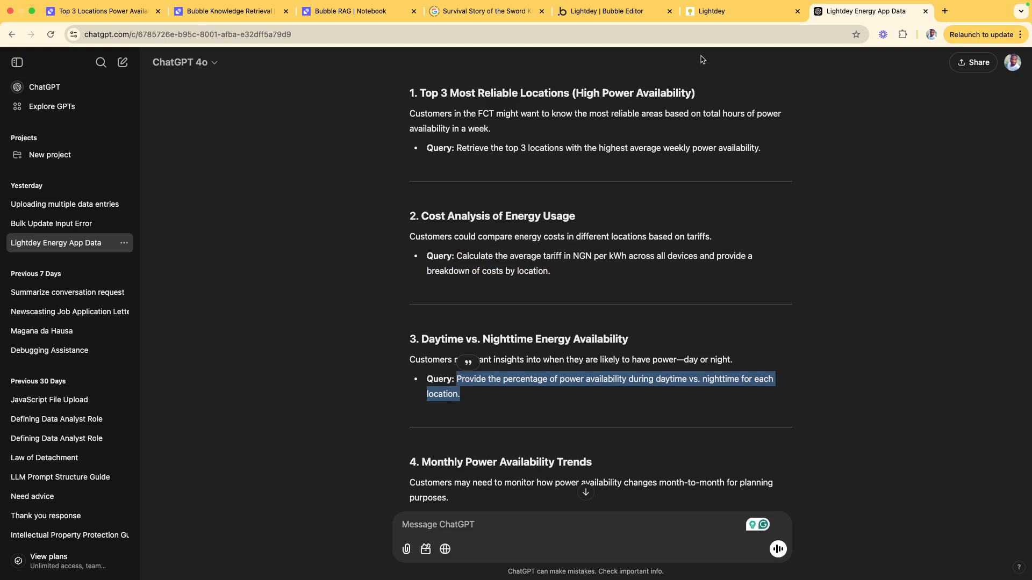
Send Toki the copied query "Provide the percentage of power availability during daytime vs. nighttime for each location." in the Lightdey dashboard
click(700, 15)
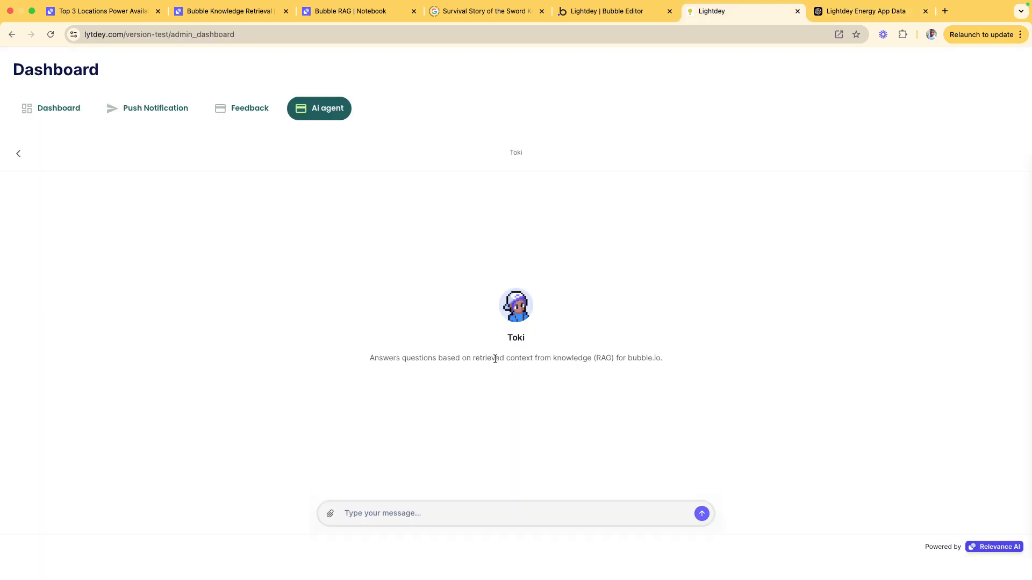
click(467, 517)
key(super+v)
key(shift+Return)
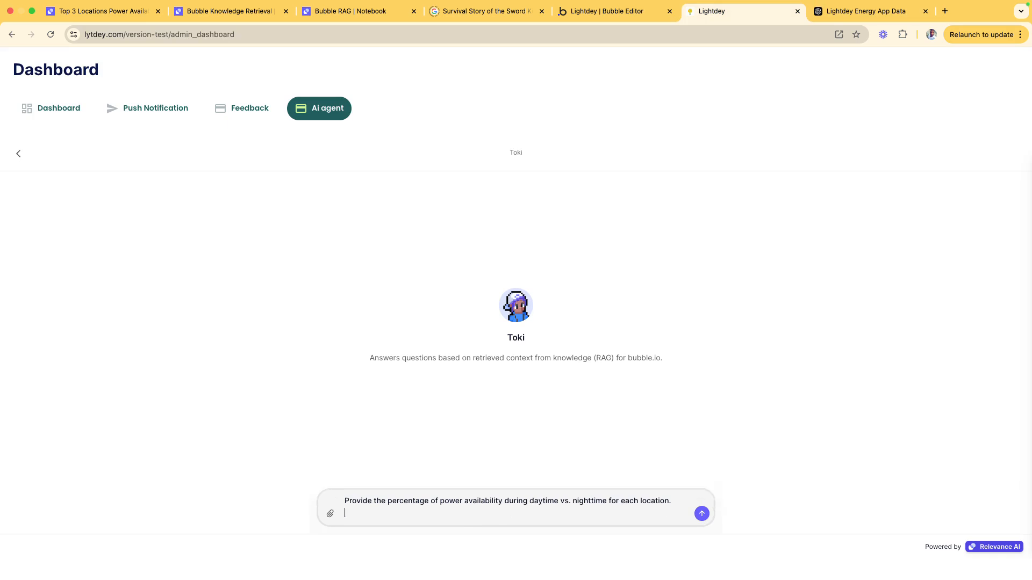
key(BackSpace)
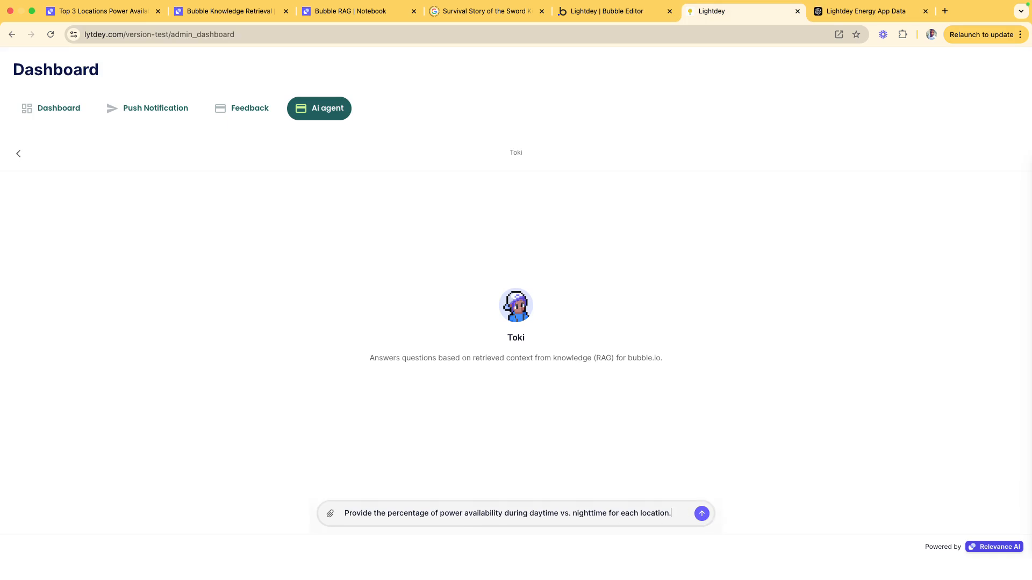
click(704, 516)
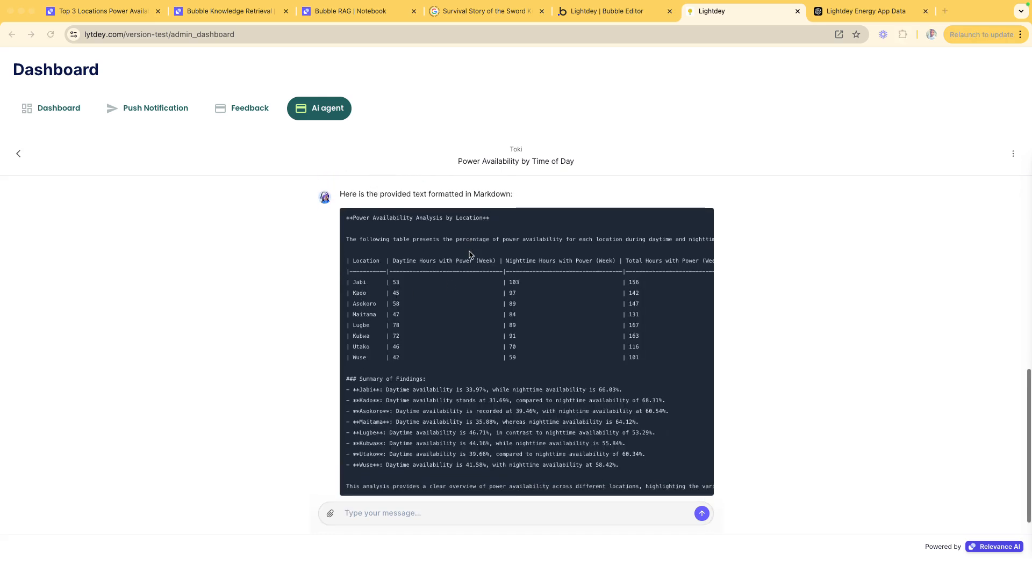
Review Toki's answer to the query, including the power availability table and the full width of its code block
scroll(469, 252, up, 2)
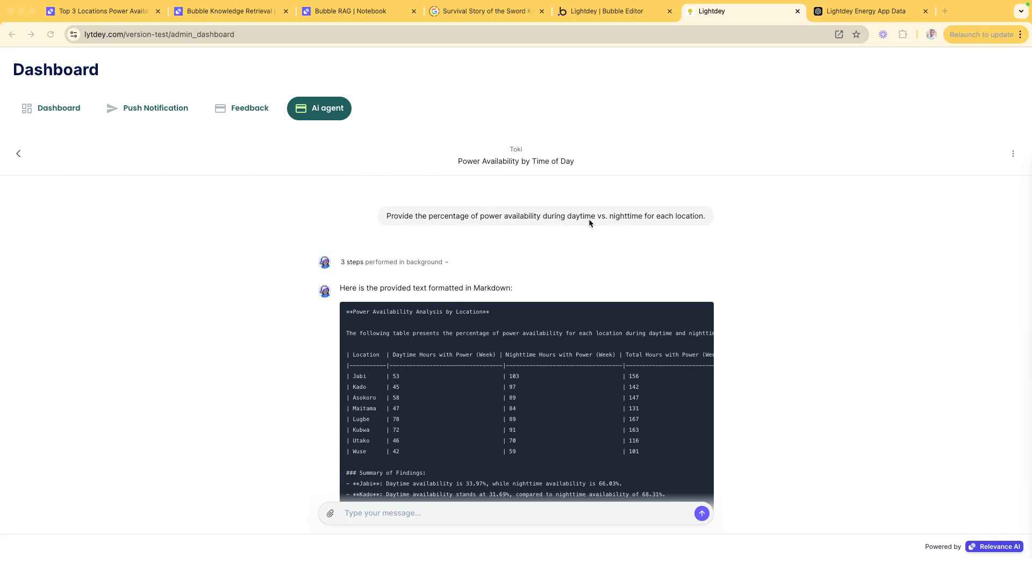
scroll(640, 275, down, 2)
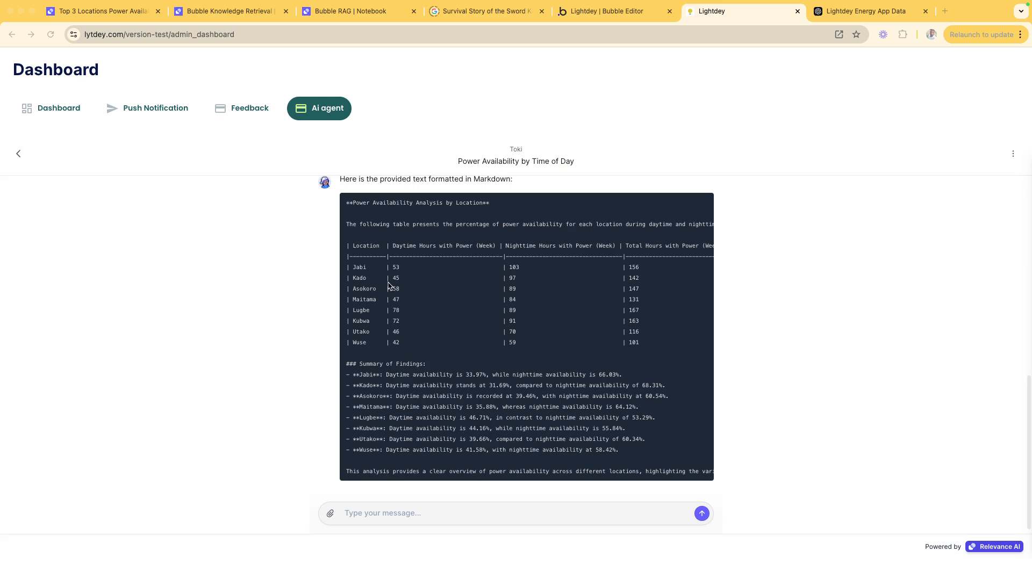
scroll(561, 321, down, 1)
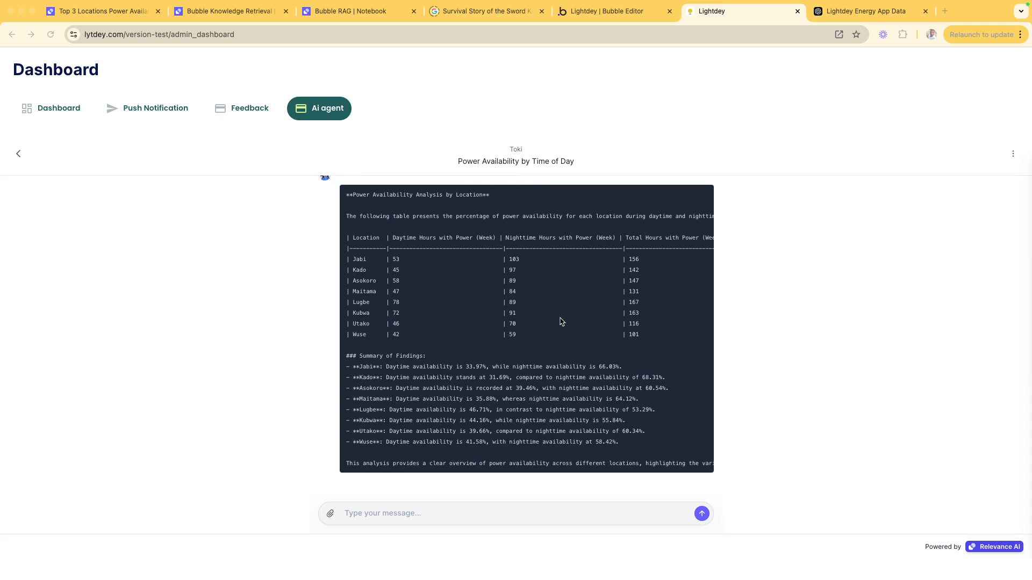
scroll(561, 321, right, 5)
scroll(560, 321, left, 5)
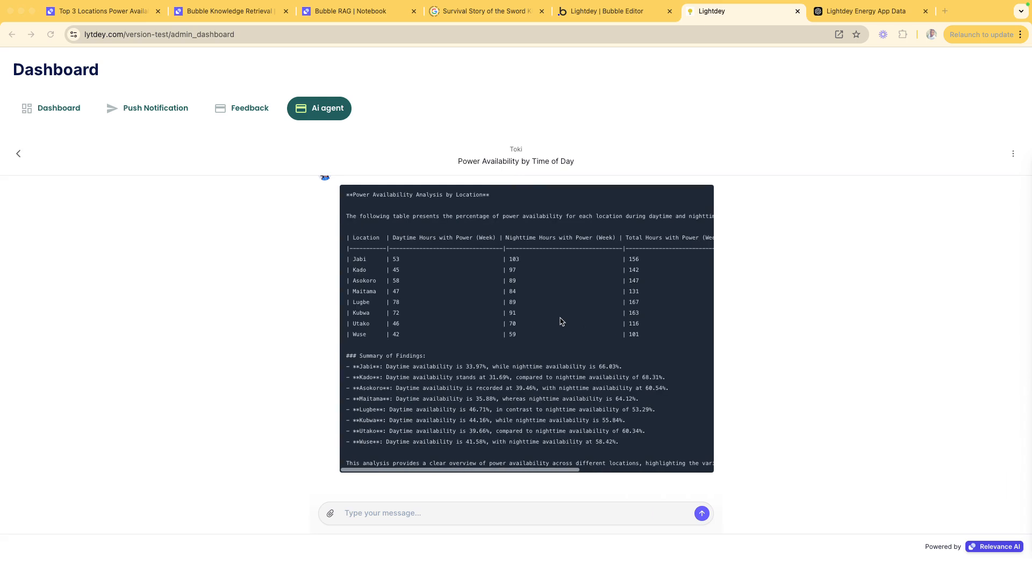
scroll(560, 322, up, 3)
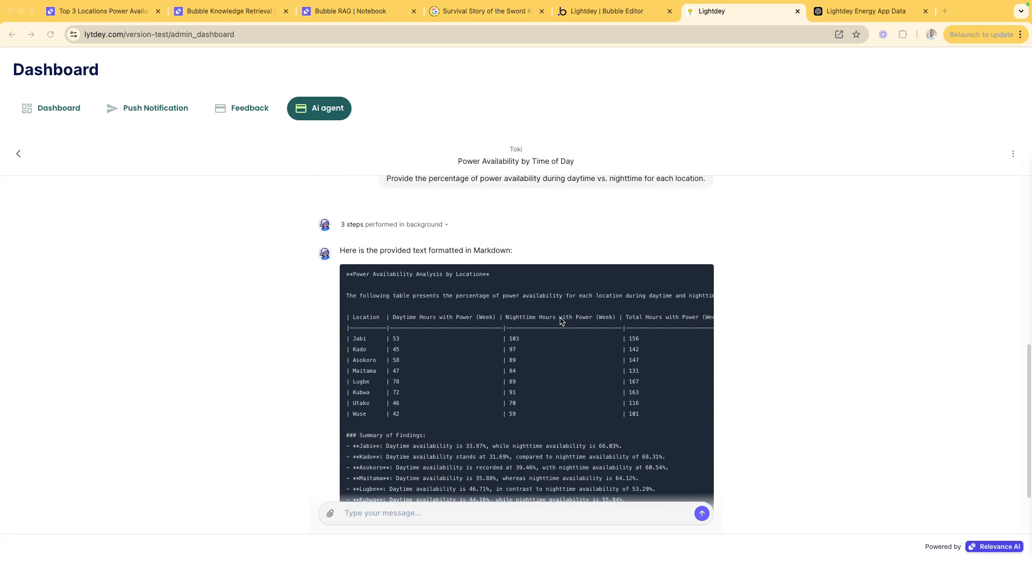
Show the device dashboard in Lightdey, switching between it and the Ai agent section
click(61, 109)
click(307, 109)
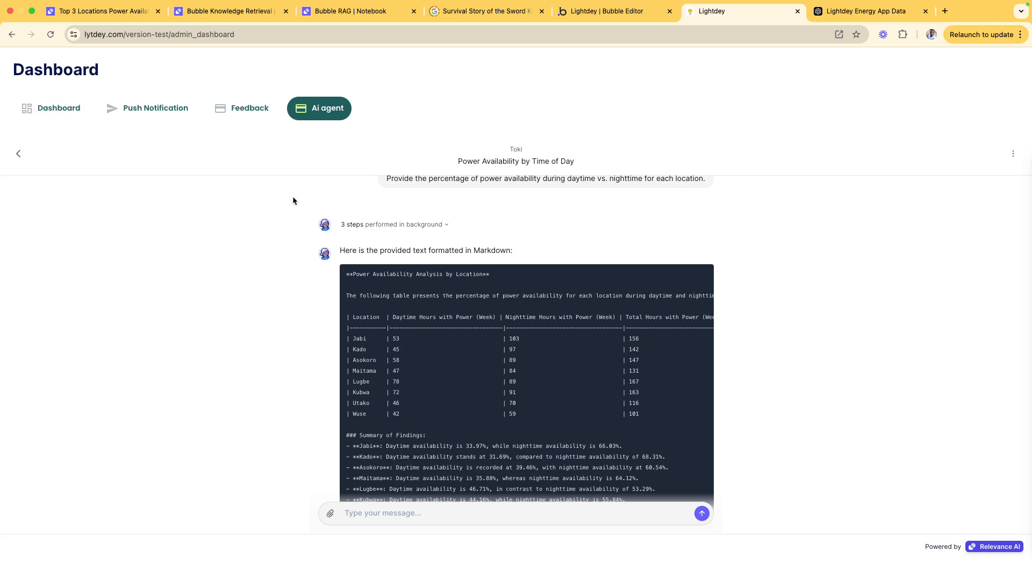
click(71, 120)
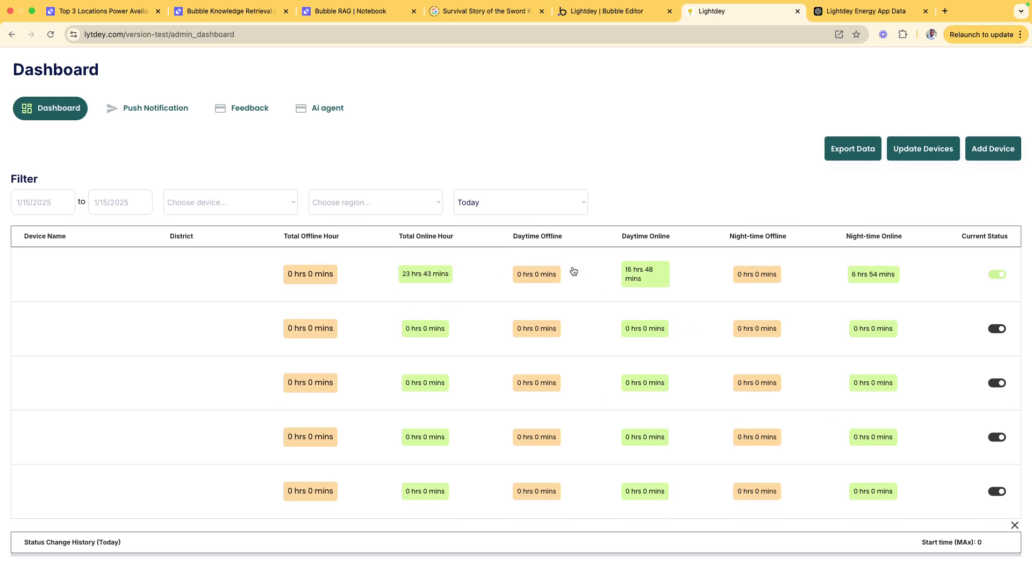
Return to the Toki conversation under Ai agent and reread the location table and Summary of Findings
click(316, 109)
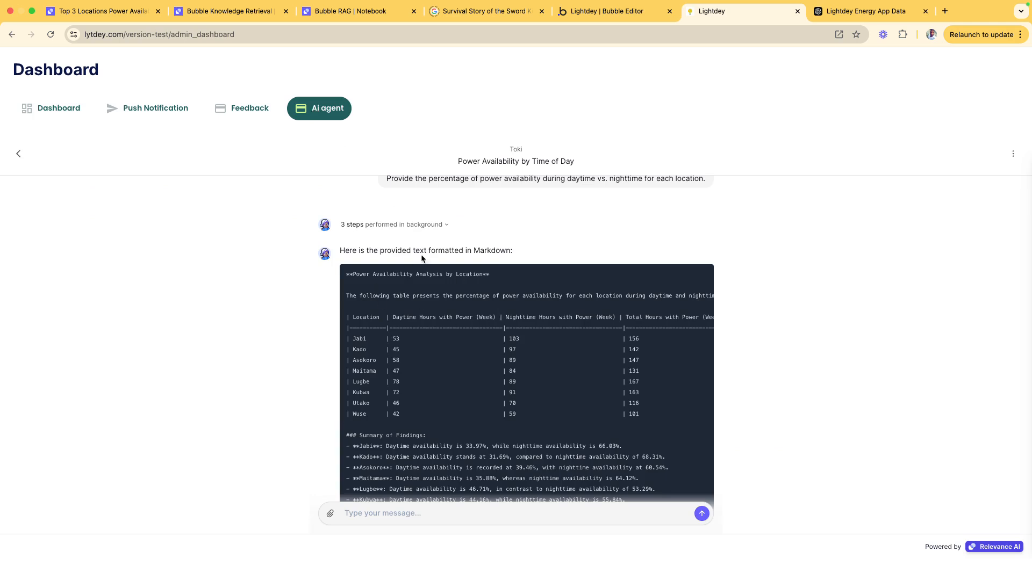
scroll(432, 358, down, 2)
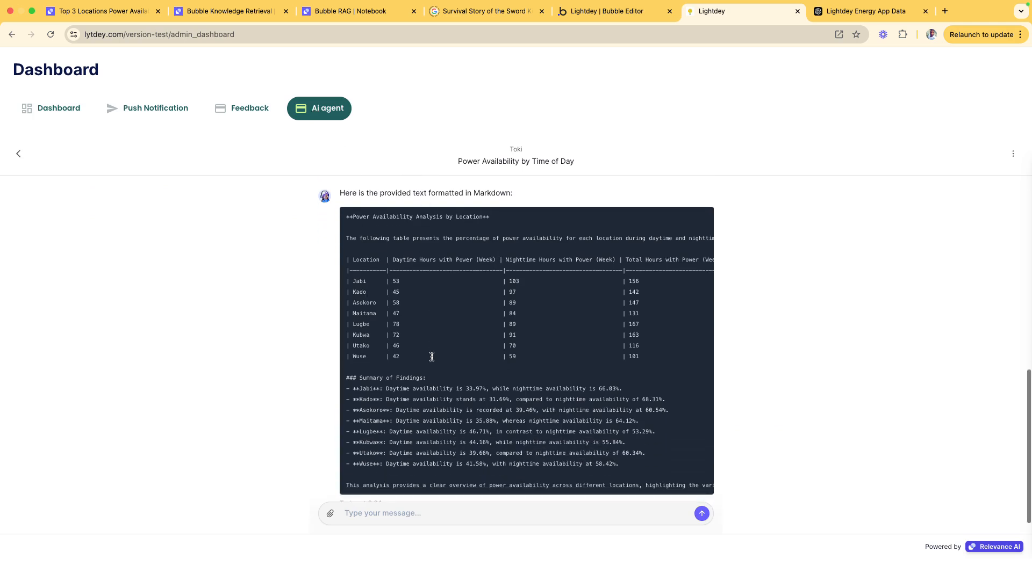
scroll(431, 358, up, 1)
scroll(431, 357, up, 1)
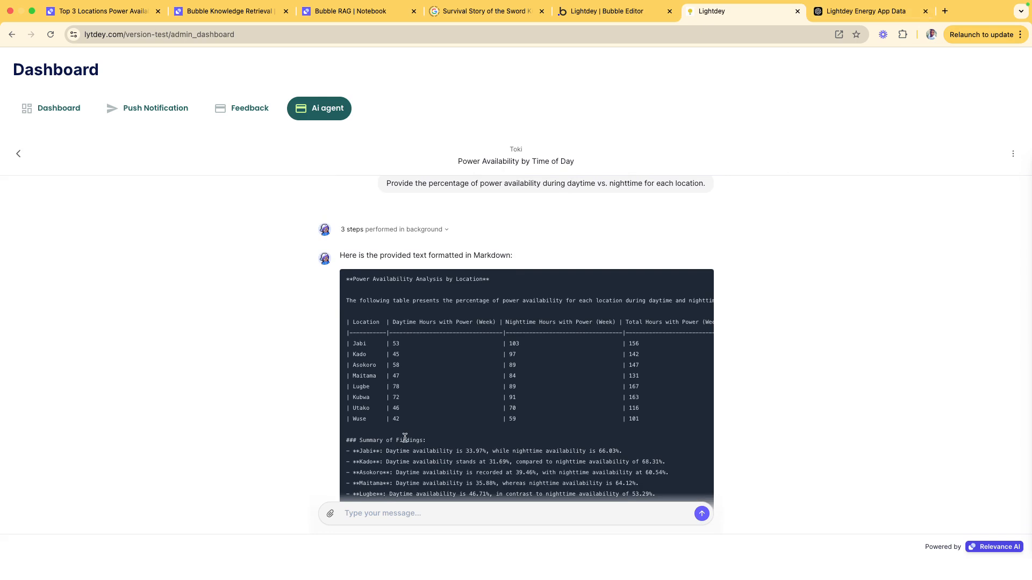
scroll(405, 437, down, 3)
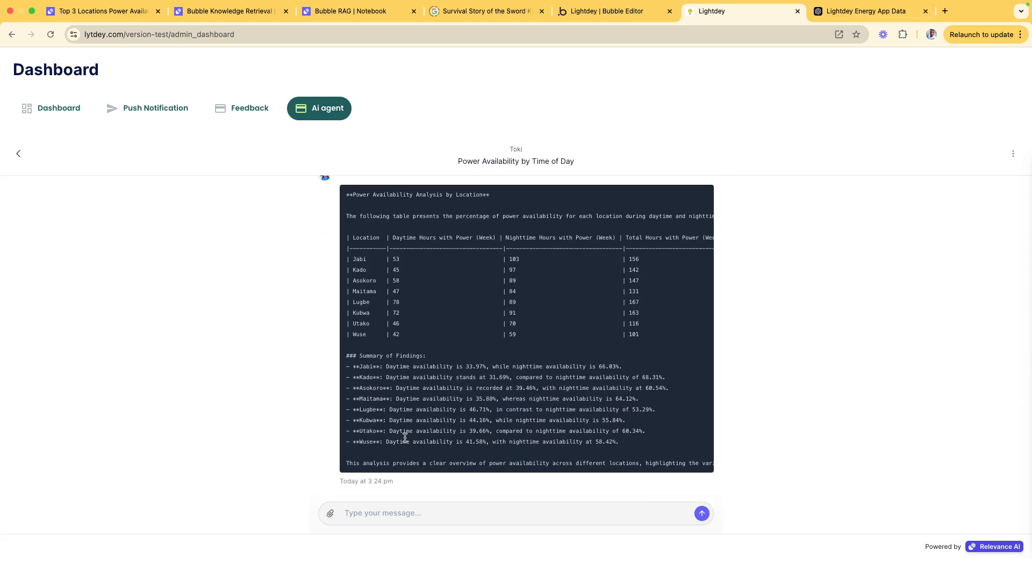